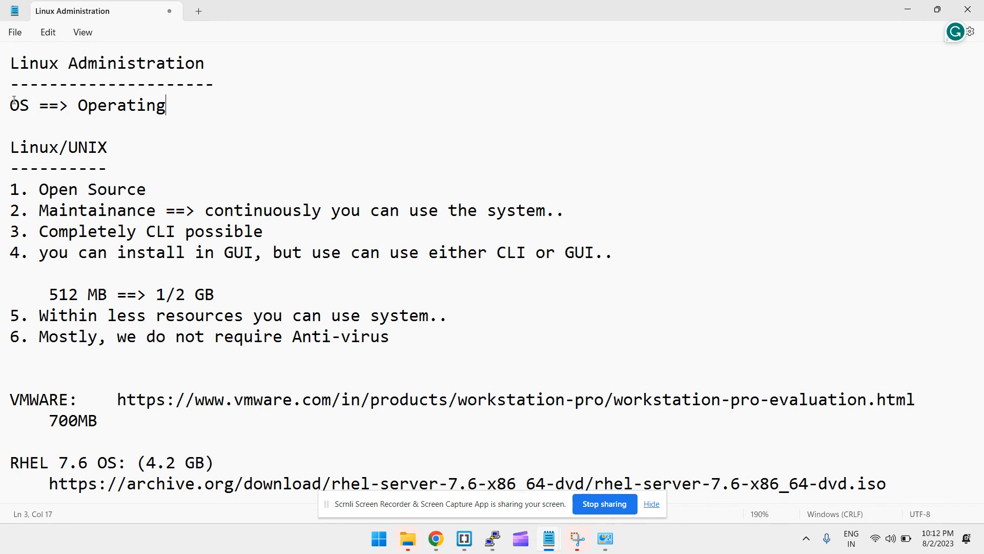
Append 'Systems' after 'Operating' so line 3 reads 'OS ==> Operating Systems'
{"action": "right_click", "coordinate": [96, 98]}
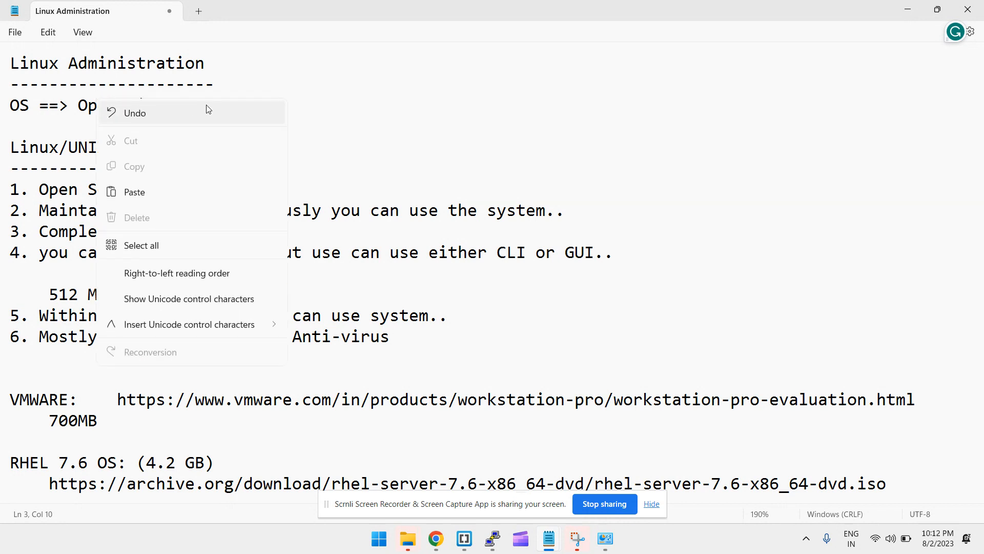
{"action": "left_click", "coordinate": [358, 79]}
{"action": "left_click", "coordinate": [235, 105]}
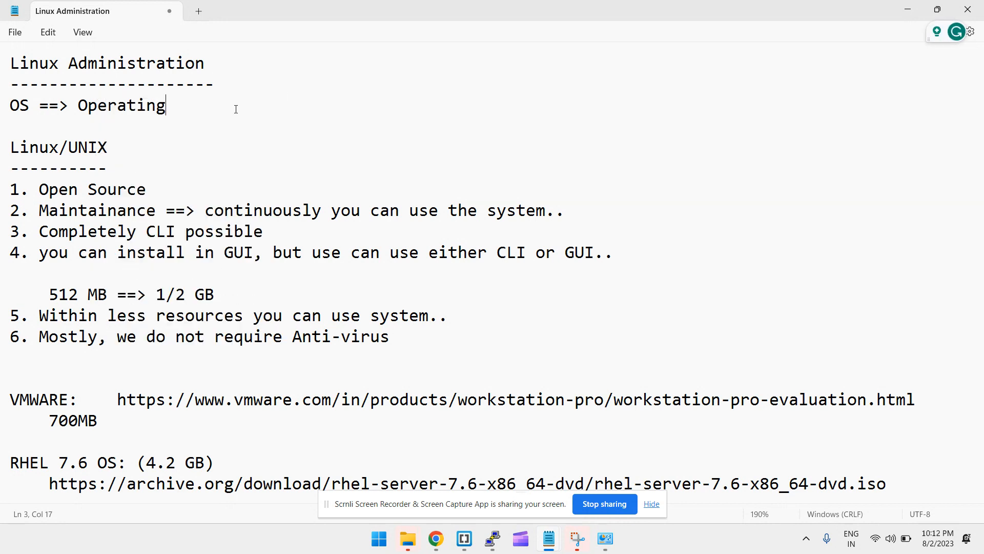
{"action": "type", "text": "System"}
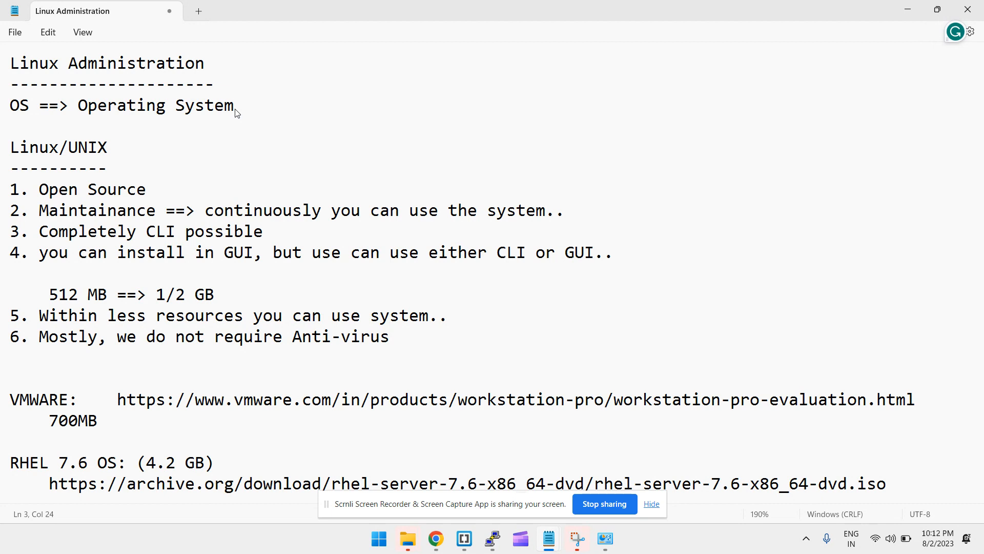
{"action": "type", "text": "s"}
On a new line, type 'Redhat, centos, fedora, debain, suse, solaris........', correcting typos
{"action": "key", "text": "Return"}
{"action": "key", "text": "Return"}
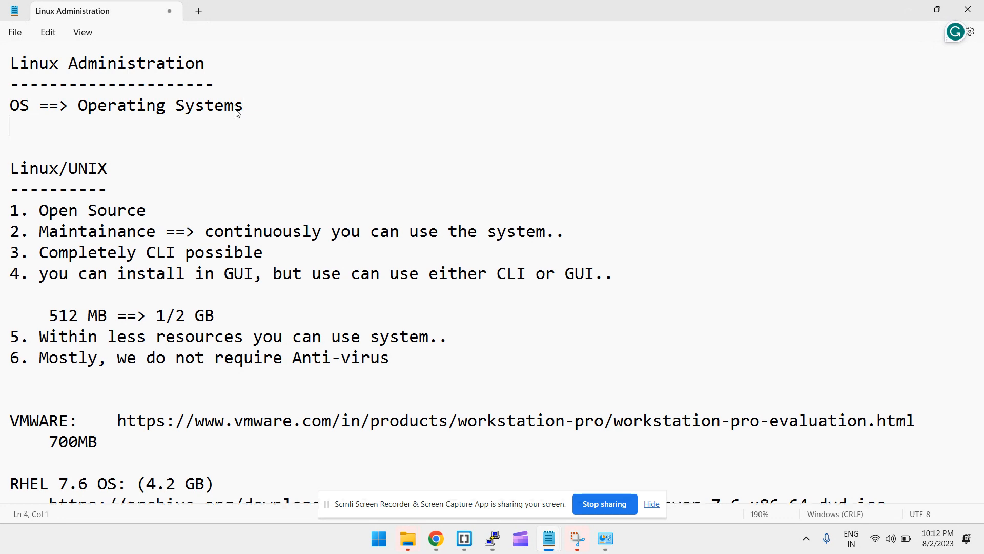
{"action": "type", "text": "Redhat"}
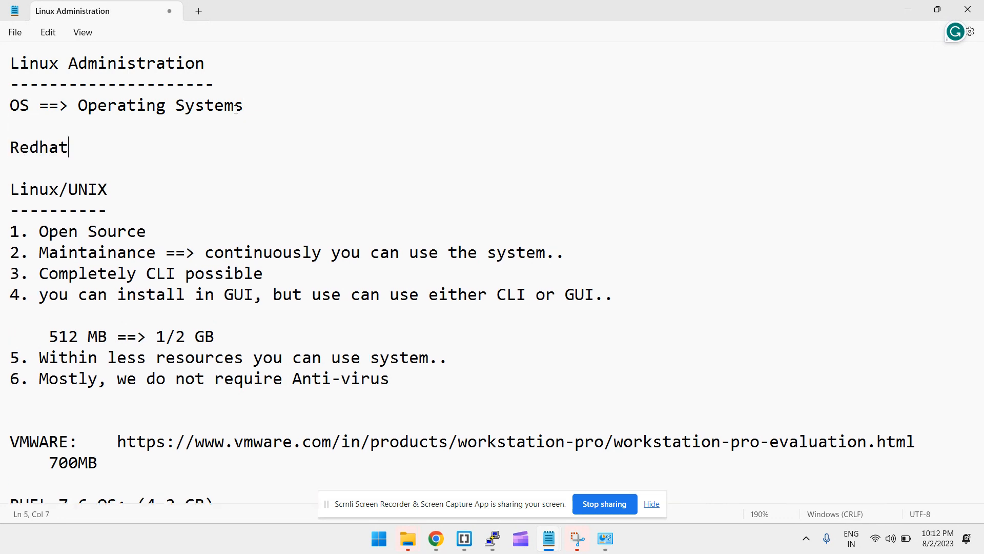
{"action": "type", "text": ", centos, fedor,"}
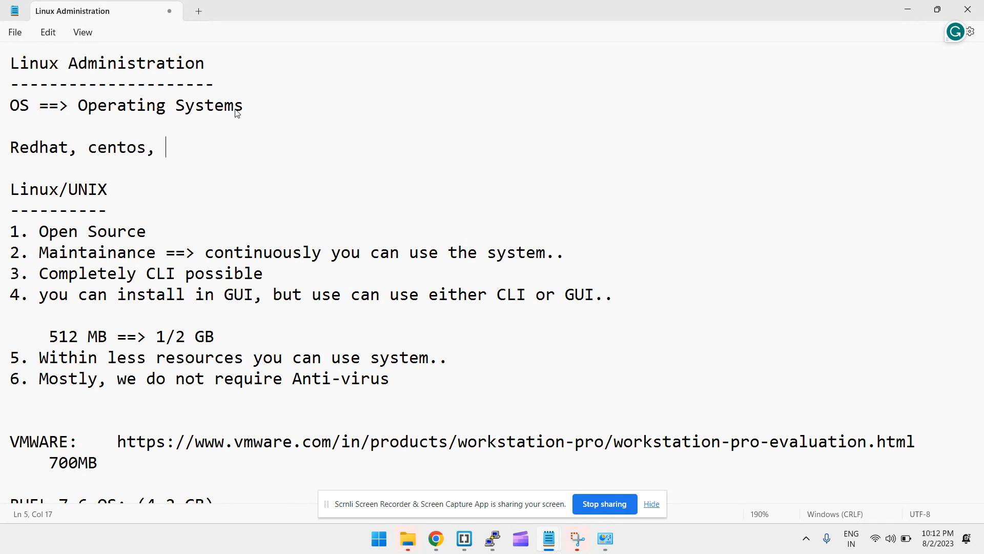
{"action": "key", "text": "BackSpace"}
{"action": "key", "text": "BackSpace"}
{"action": "key", "text": "BackSpace"}
{"action": "type", "text": "a"}
{"action": "key", "text": "BackSpace"}
{"action": "type", "text": "ra, debain, "}
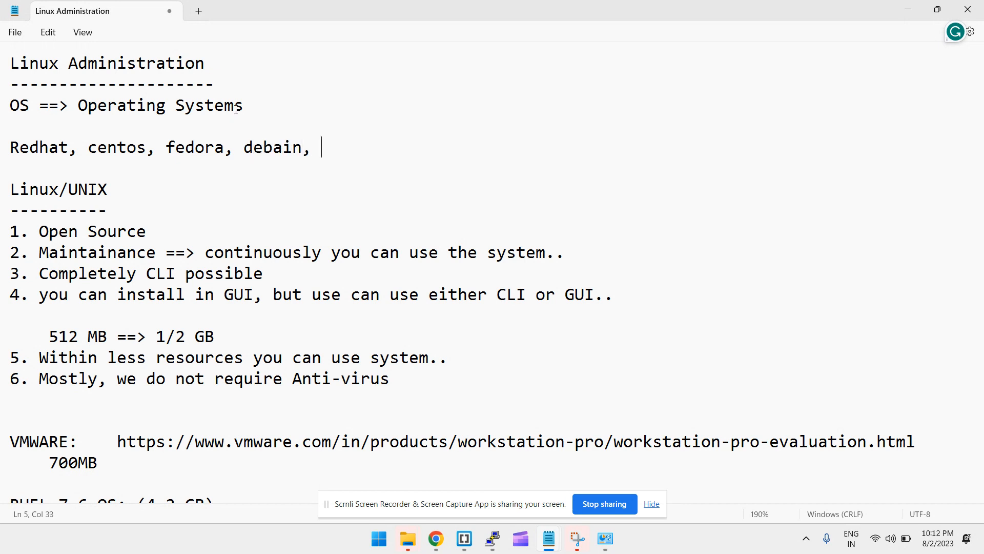
{"action": "type", "text": "suse, solari"}
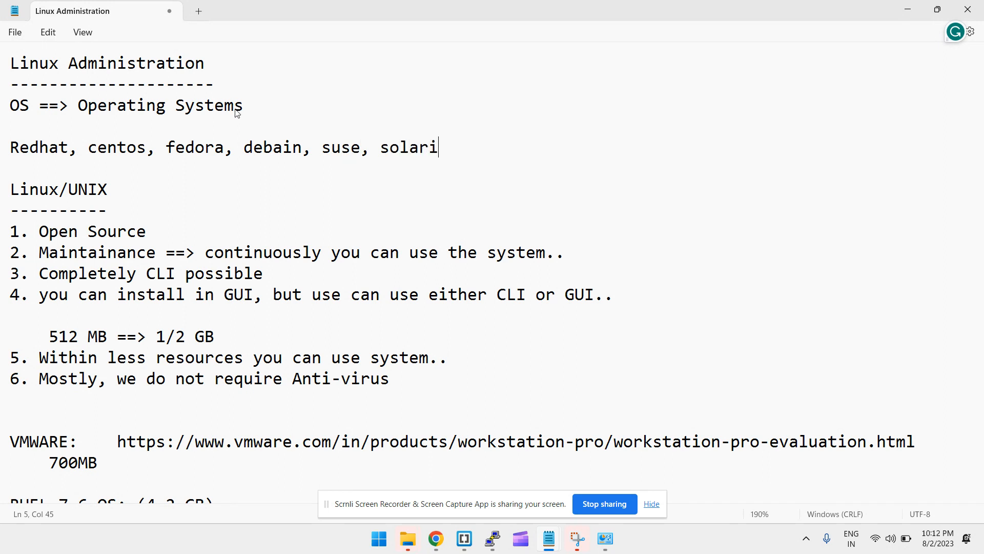
{"action": "key", "text": "BackSpace"}
{"action": "key", "text": "BackSpace"}
{"action": "type", "text": "ris........"}
{"action": "left_click_drag", "start_coordinate": [10, 125], "coordinate": [154, 170]}
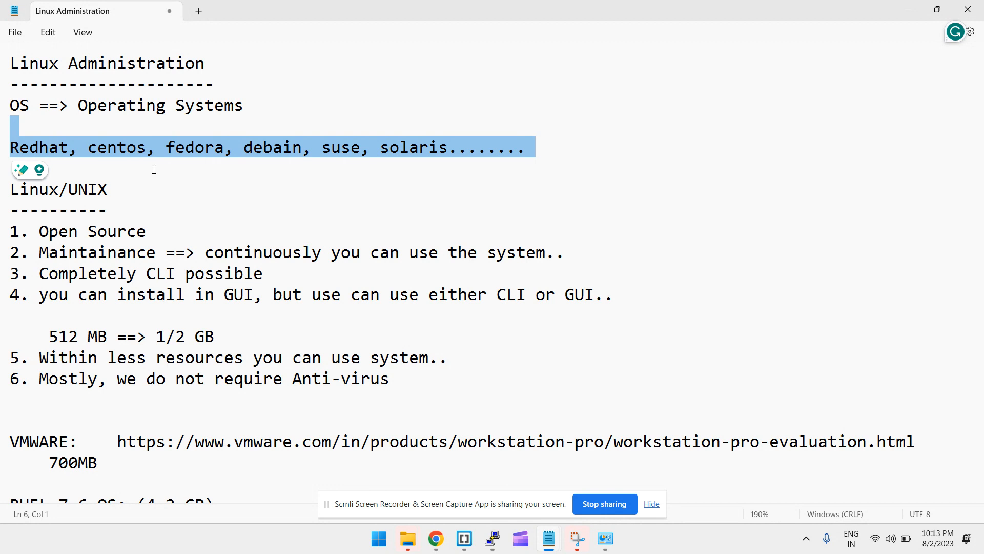
{"action": "left_click_drag", "start_coordinate": [153, 231], "coordinate": [22, 224]}
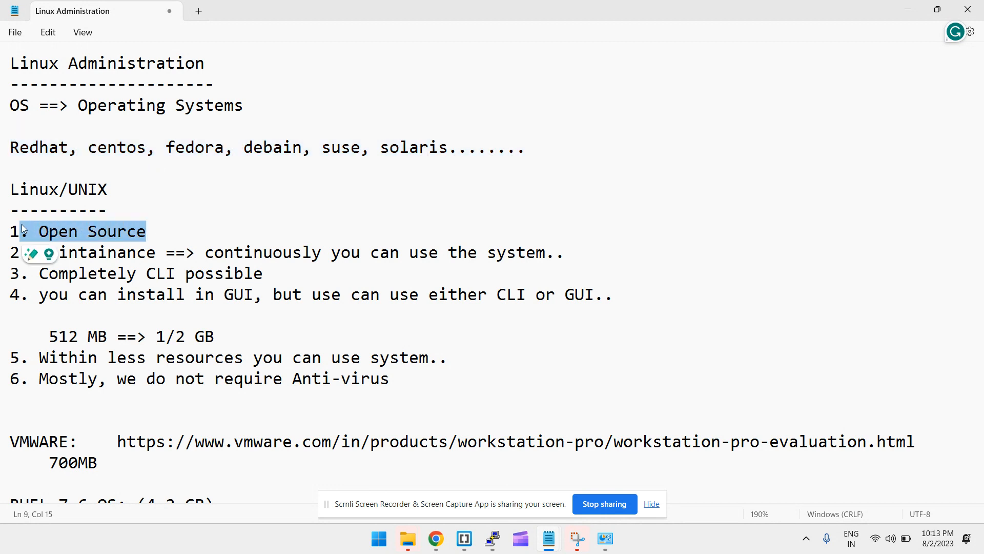
{"action": "double_click", "coordinate": [123, 250]}
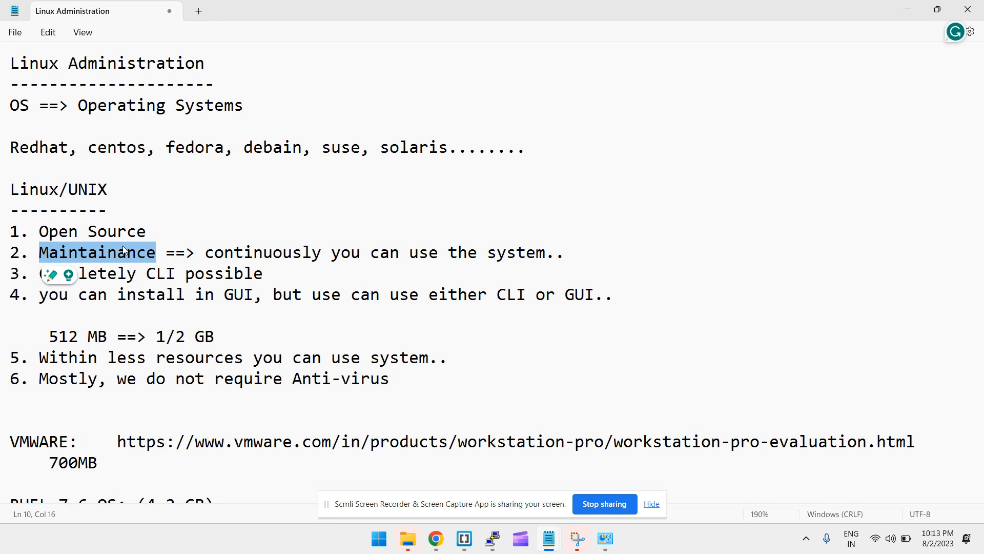
{"action": "left_click", "coordinate": [217, 337]}
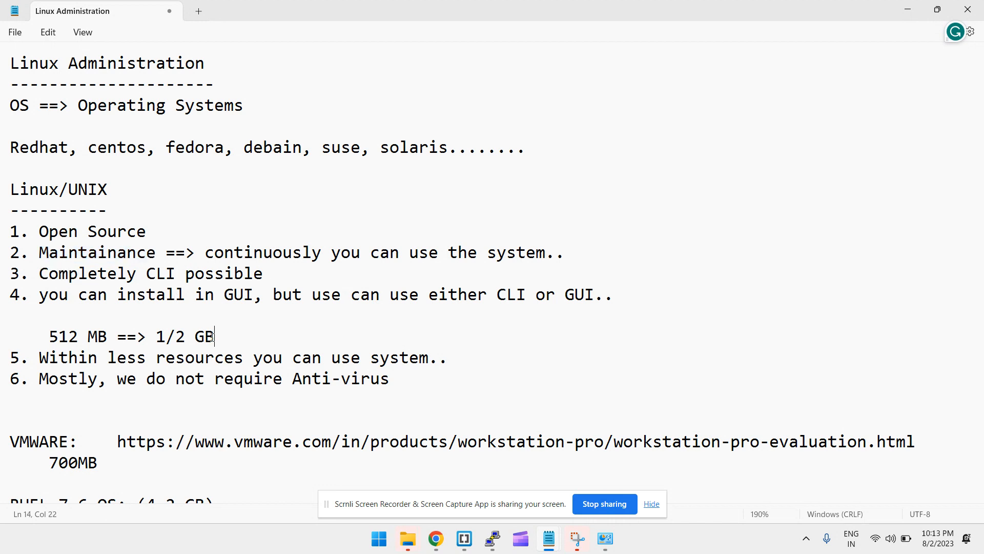
{"action": "left_click_drag", "start_coordinate": [291, 270], "coordinate": [9, 274]}
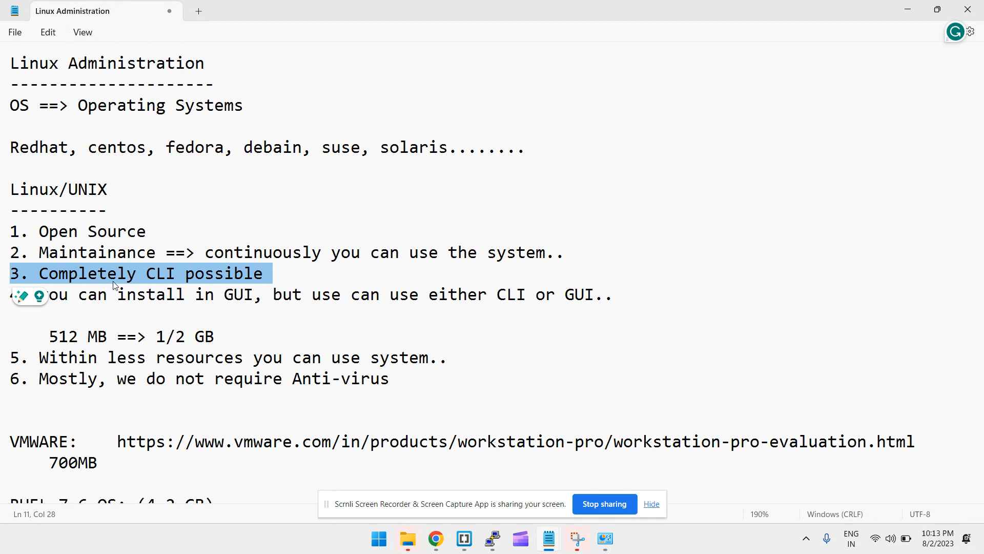
{"action": "left_click", "coordinate": [264, 302]}
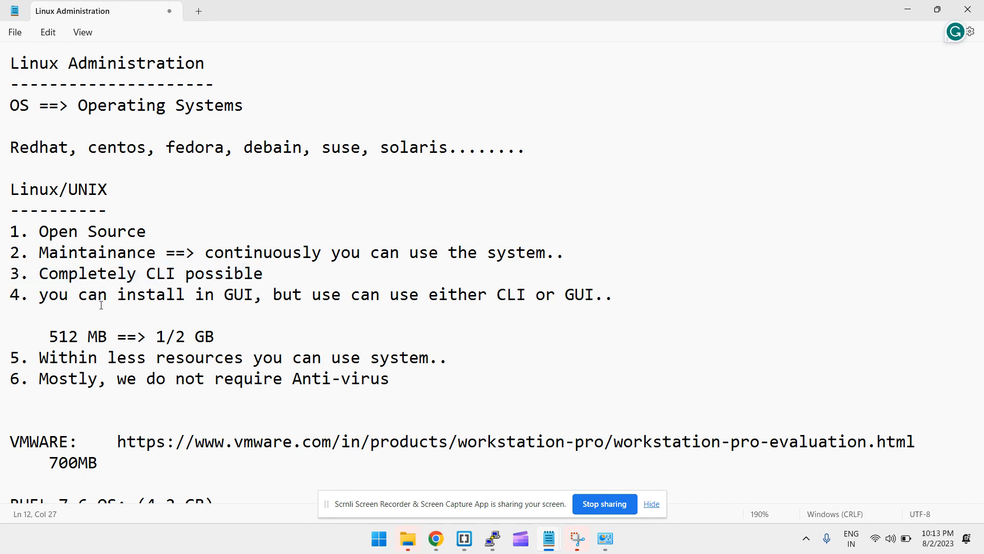
{"action": "left_click_drag", "start_coordinate": [31, 295], "coordinate": [303, 308]}
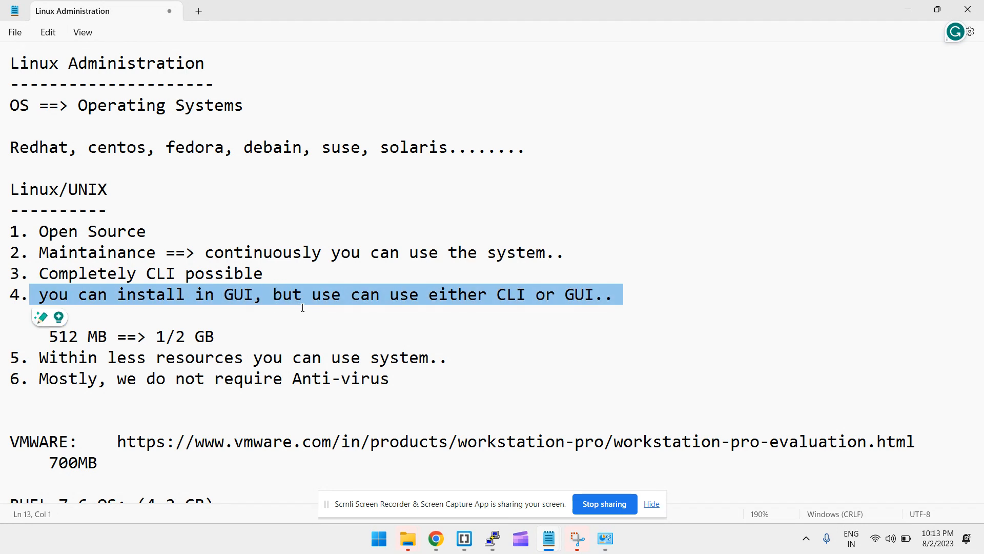
{"action": "left_click_drag", "start_coordinate": [278, 268], "coordinate": [40, 268]}
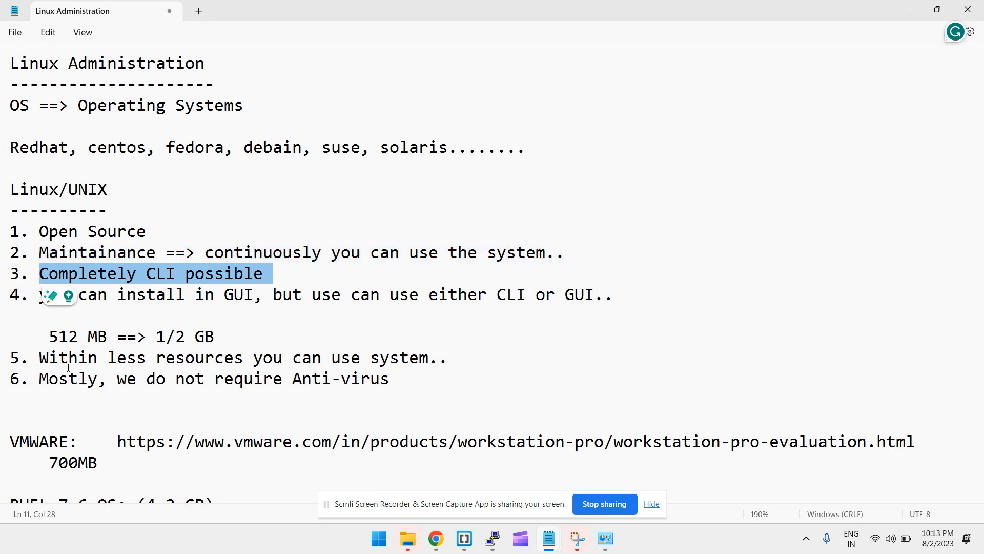
{"action": "left_click_drag", "start_coordinate": [50, 357], "coordinate": [408, 361]}
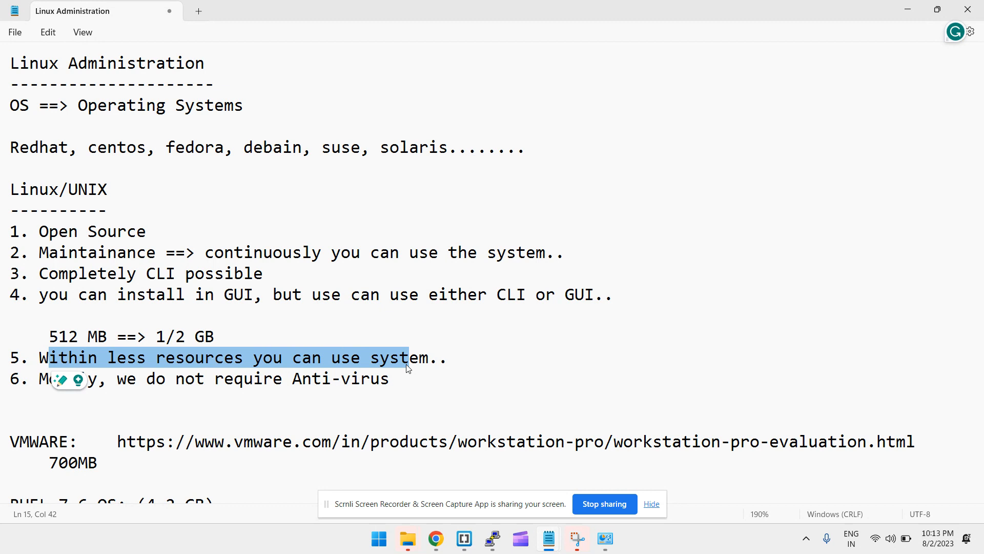
{"action": "left_click_drag", "start_coordinate": [50, 336], "coordinate": [106, 338]}
{"action": "left_click_drag", "start_coordinate": [105, 380], "coordinate": [277, 380]}
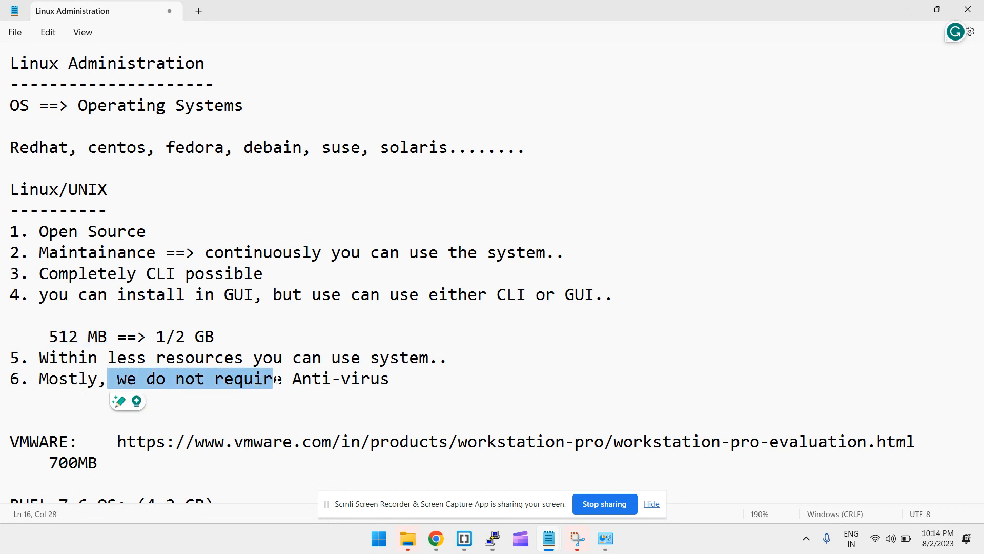
Insert a long row of dashes above the VMWARE section, followed by a blank line
{"action": "scroll", "coordinate": [277, 379], "scroll_direction": "down", "scroll_amount": 2}
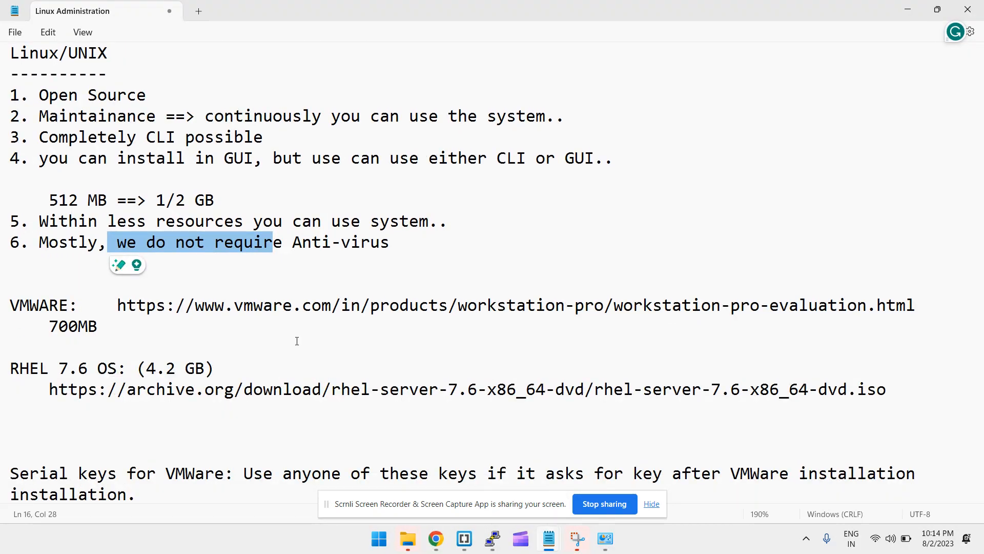
{"action": "left_click", "coordinate": [327, 293]}
{"action": "type", "text": "-"}
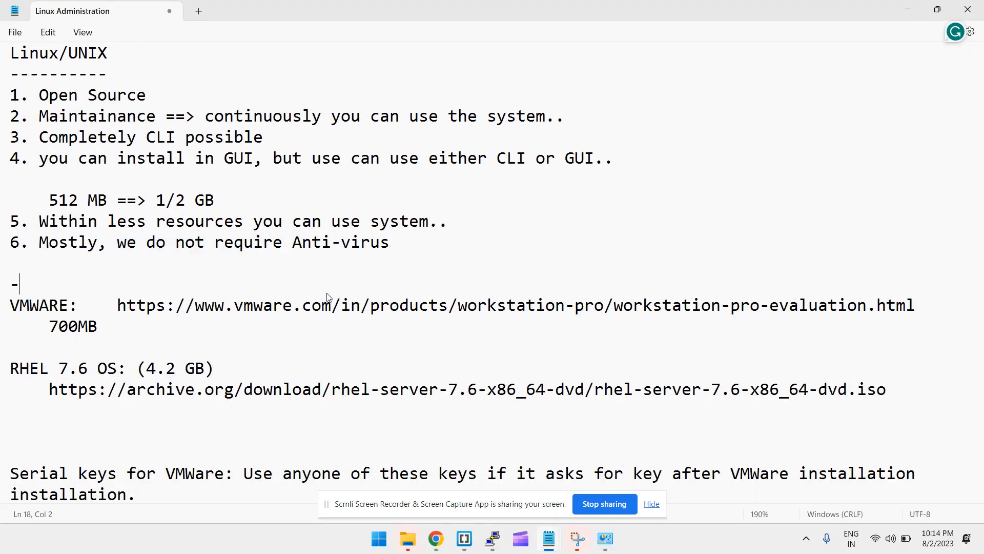
{"action": "type", "text": "----------------------------------------------------------"}
{"action": "key", "text": "Return"}
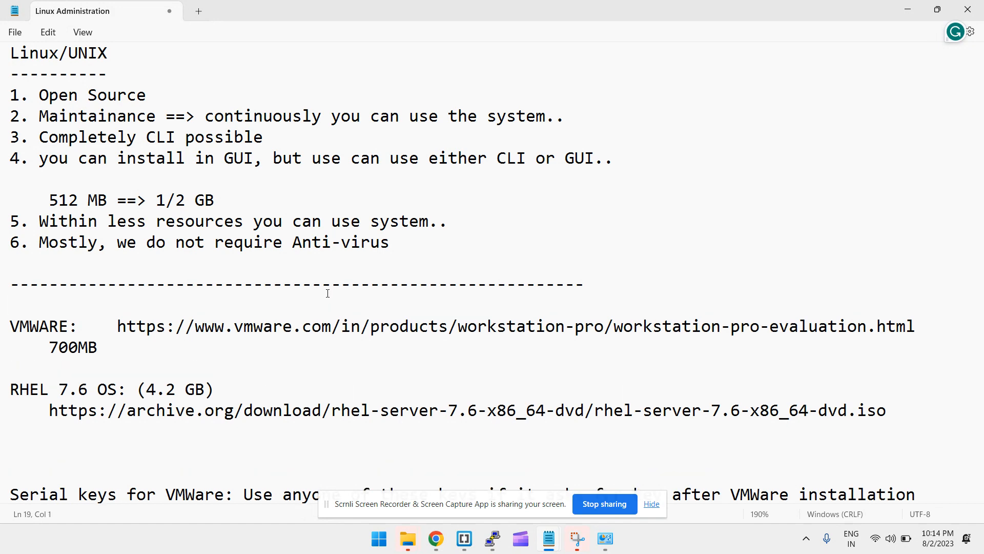
{"action": "scroll", "coordinate": [327, 293], "scroll_direction": "down", "scroll_amount": 3}
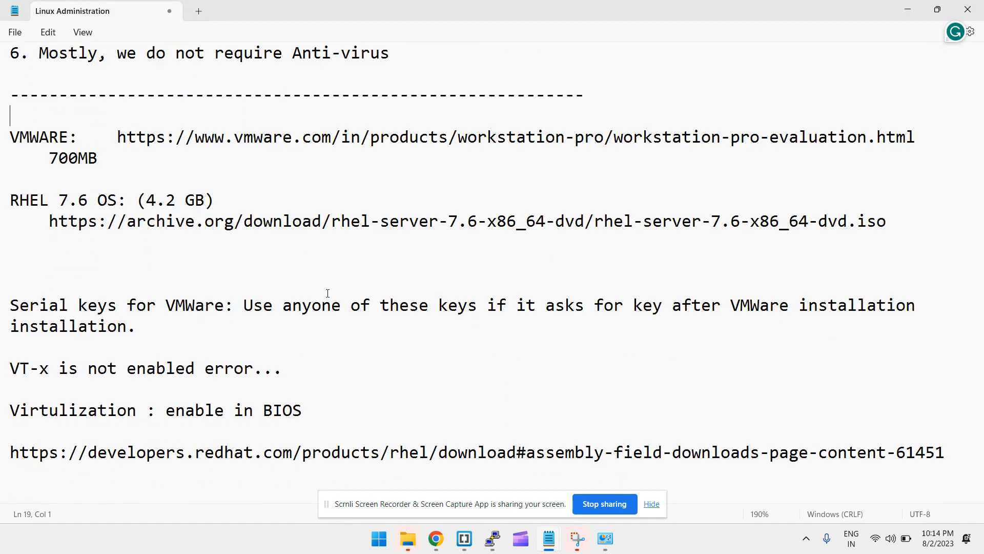
{"action": "left_click_drag", "start_coordinate": [97, 175], "coordinate": [199, 245]}
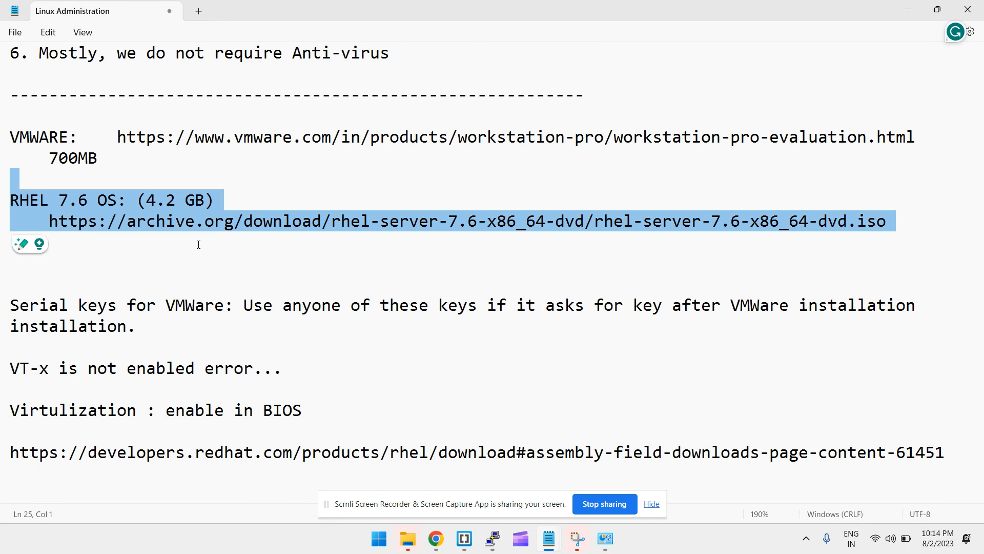
{"action": "left_click", "coordinate": [150, 108]}
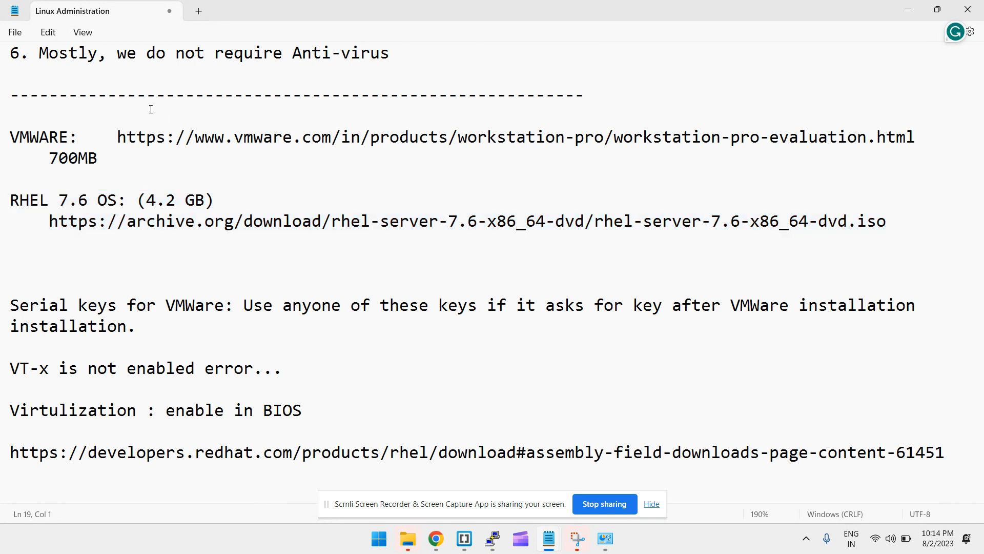
Add the lines 'Physical environments' and 'Vmware environemnt ==> vt-x' below the separator
{"action": "key", "text": "Return"}
{"action": "key", "text": "Up"}
{"action": "type", "text": "Phy"}
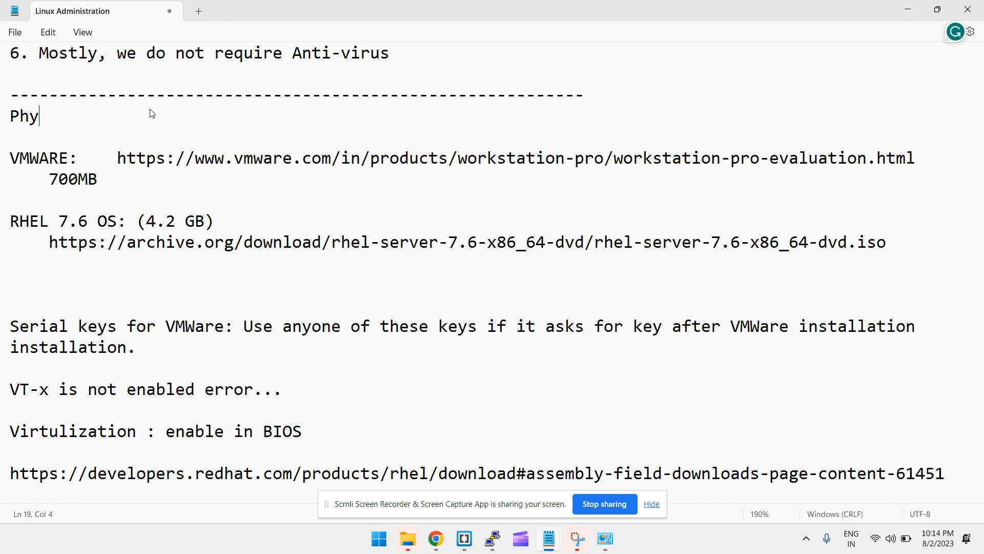
{"action": "type", "text": "sical enviro"}
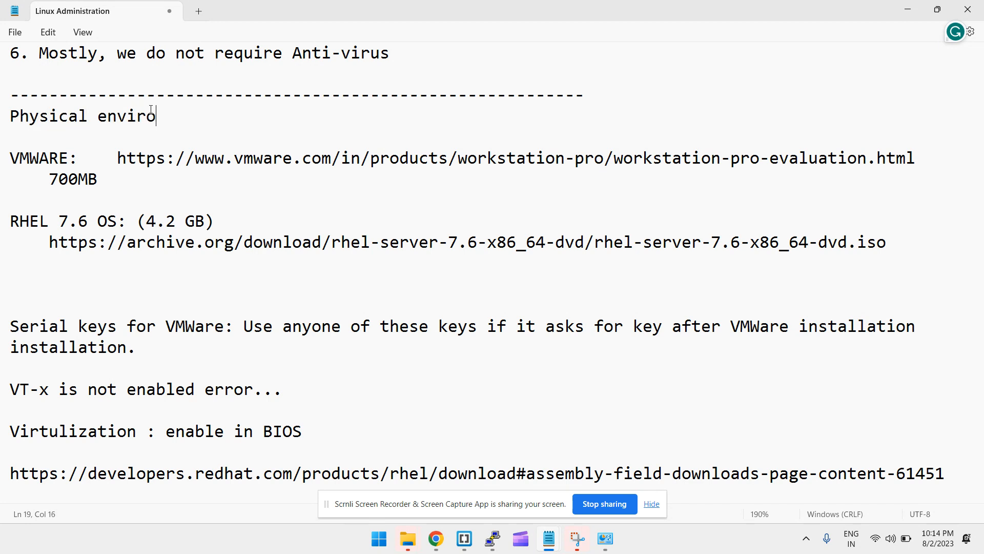
{"action": "type", "text": "nments"}
{"action": "key", "text": "Return"}
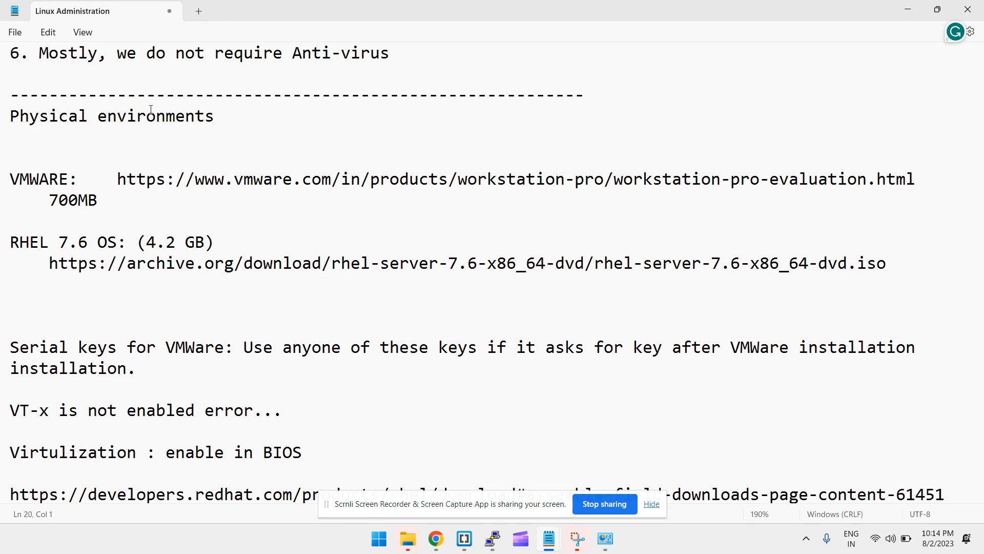
{"action": "type", "text": "Vmware environ"}
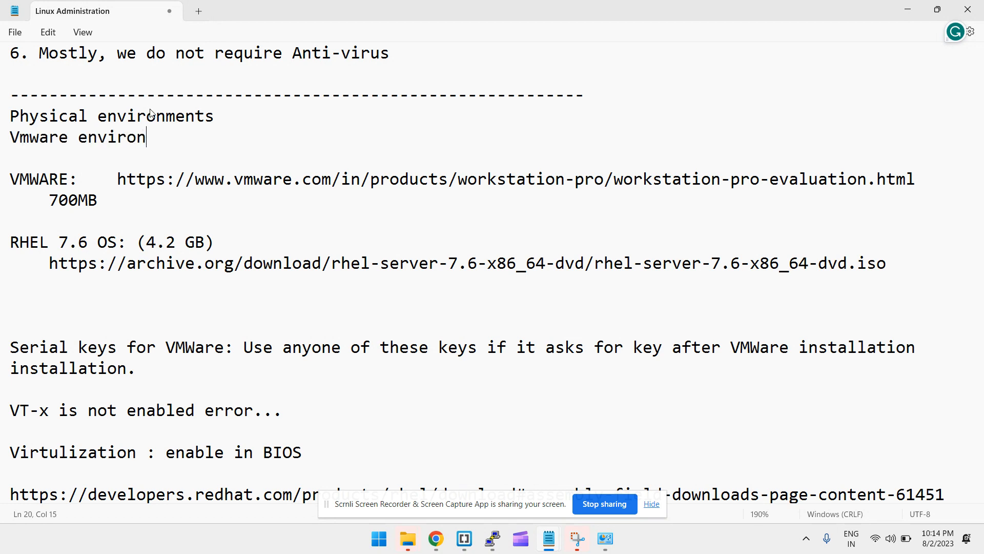
{"action": "type", "text": "emnt ==> vt-"}
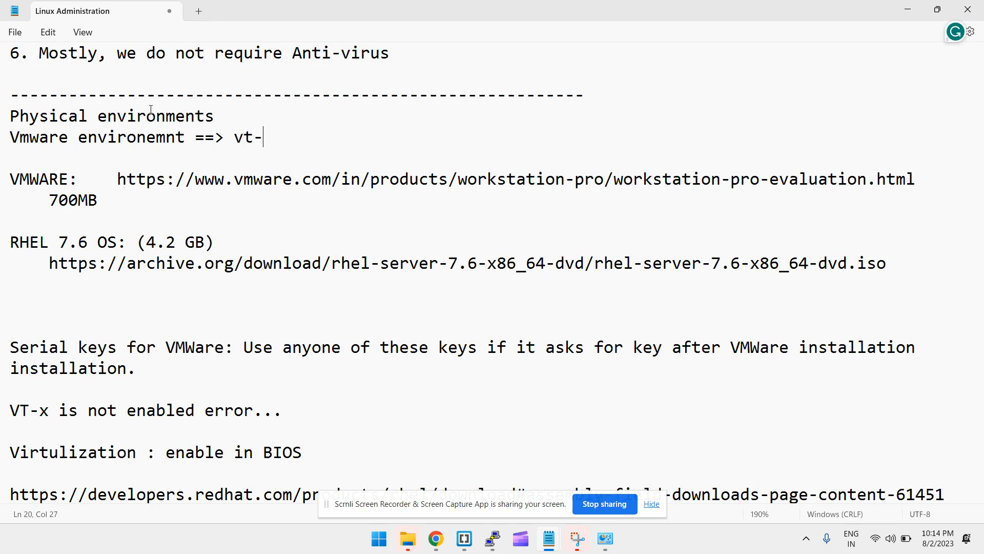
{"action": "type", "text": "x"}
Add the line 'clouds => aws, azure, gcp,...' beneath the vt-x line
{"action": "key", "text": "Return"}
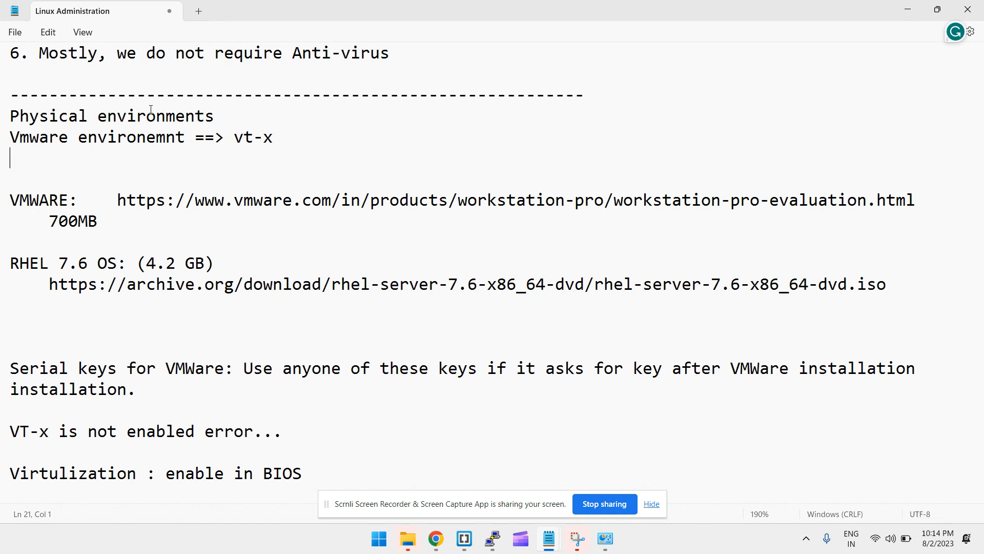
{"action": "type", "text": "cloud s => aws"}
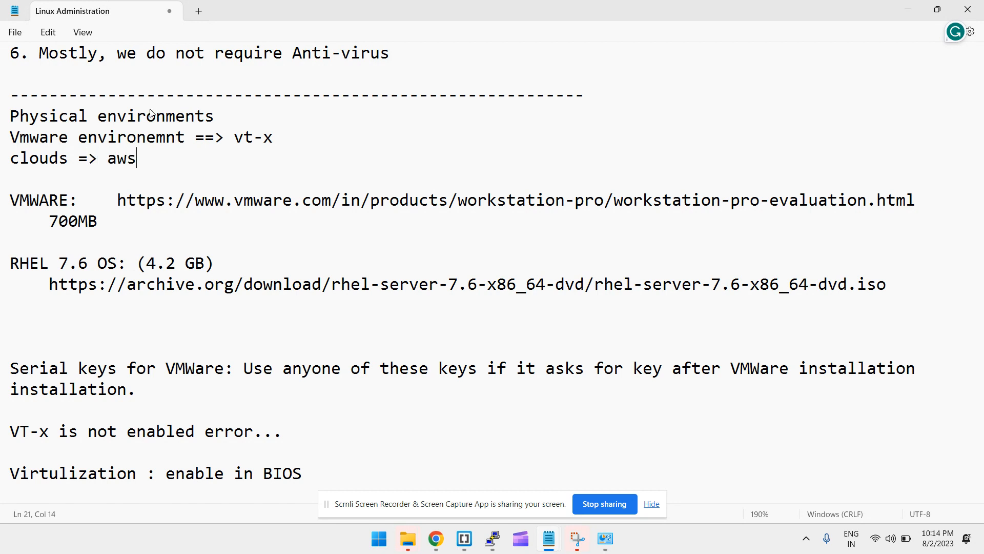
{"action": "type", "text": ", azure, gcp"}
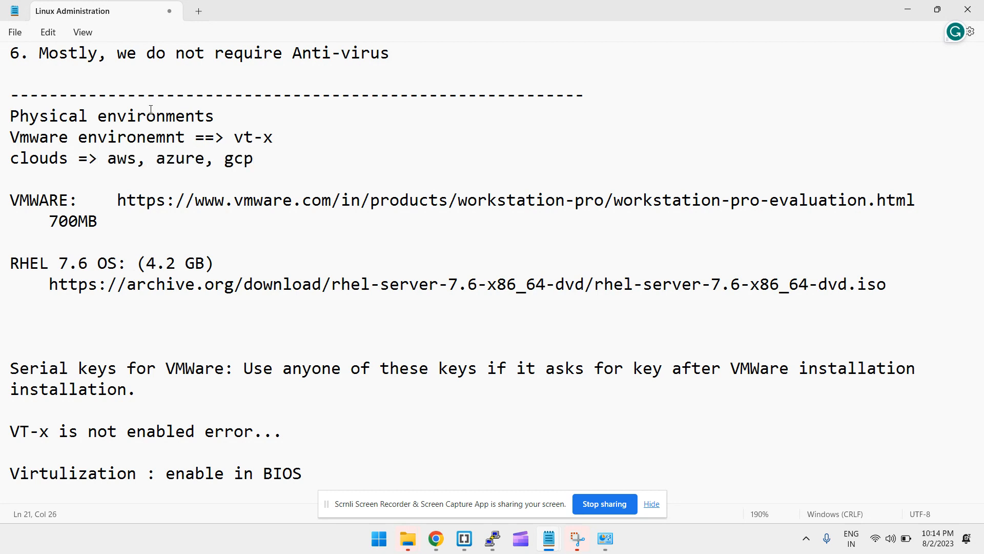
{"action": "type", "text": ",..."}
{"action": "scroll", "coordinate": [171, 118], "scroll_direction": "down", "scroll_amount": 1}
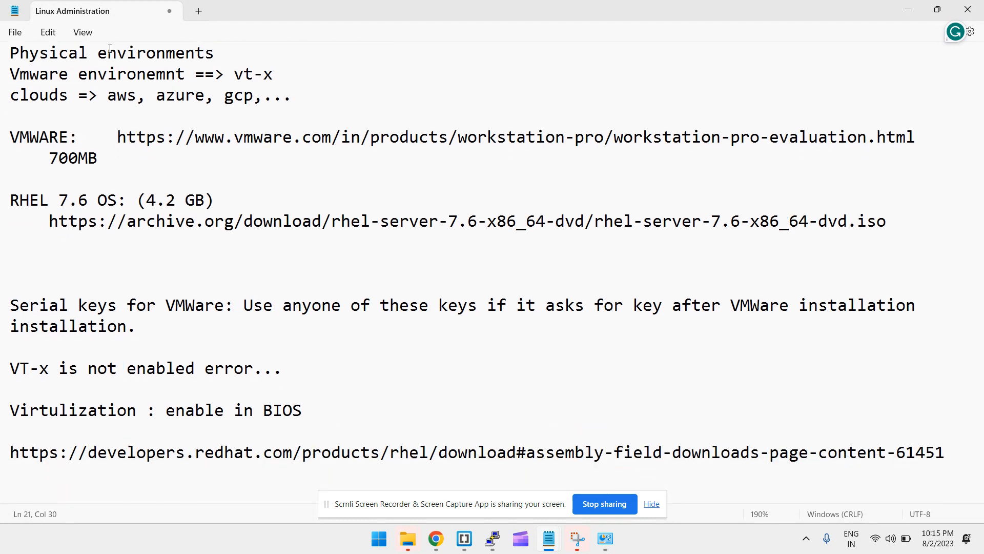
Under vt-x, add lines '40GB RAM, 10 CPU => system', '==> vmware' and '=> s1,s2,s3'
{"action": "triple_click", "coordinate": [73, 60]}
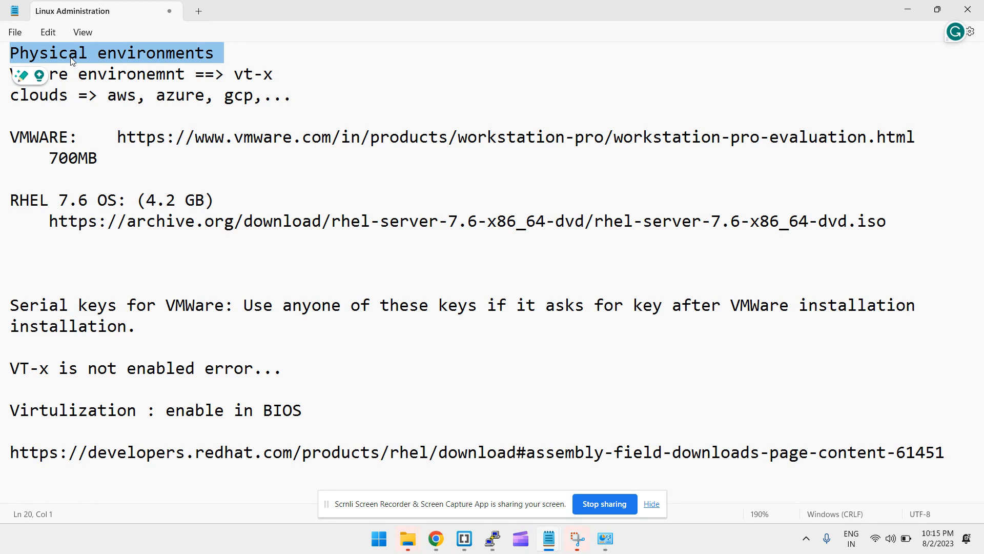
{"action": "left_click", "coordinate": [128, 75]}
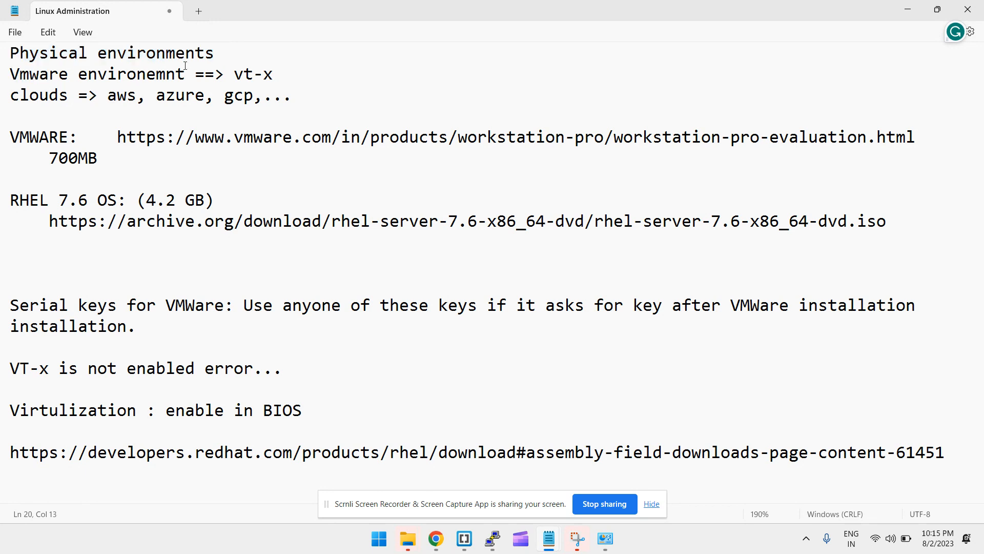
{"action": "double_click", "coordinate": [162, 67]}
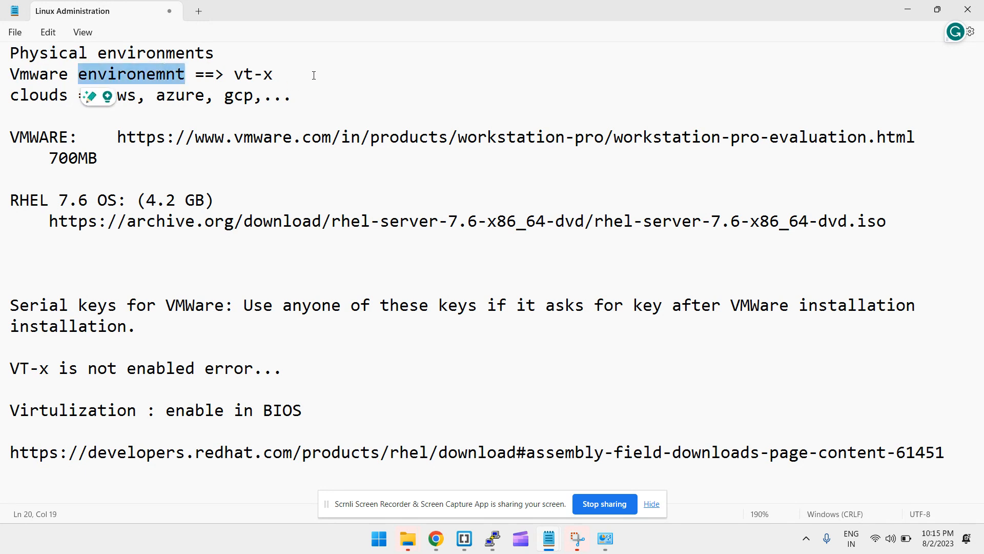
{"action": "left_click", "coordinate": [314, 80]}
{"action": "key", "text": "Return"}
{"action": "key", "text": "Return"}
{"action": "key", "text": "Up"}
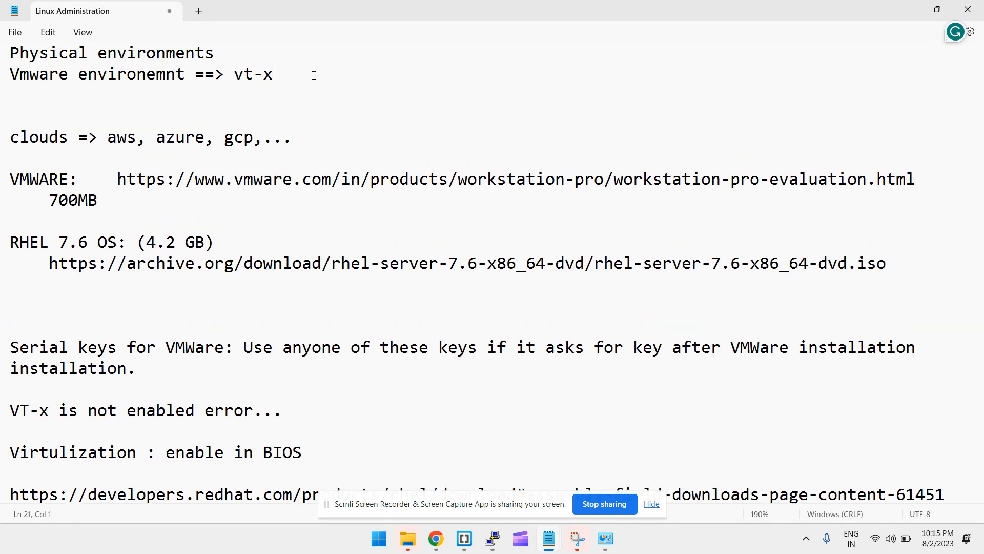
{"action": "type", "text": "40GB RAM"}
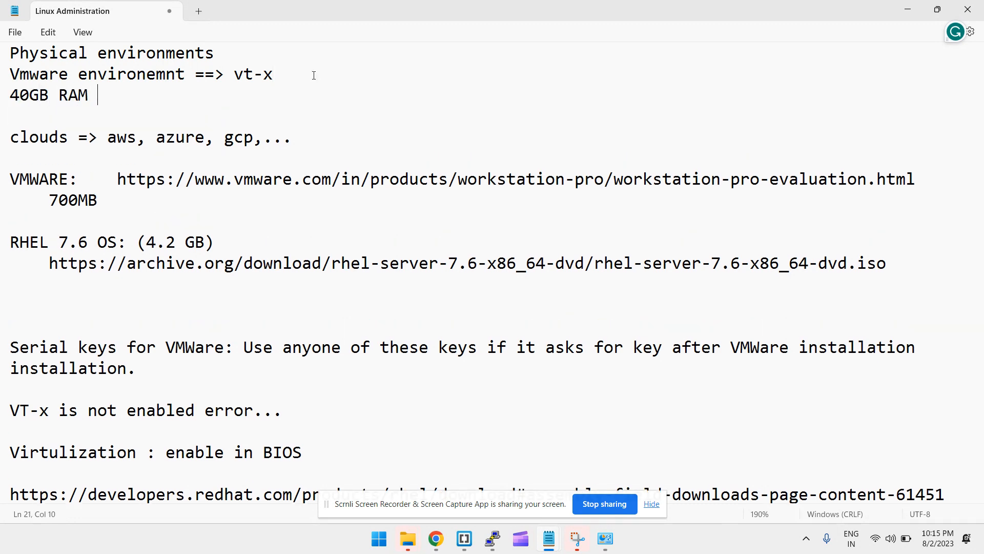
{"action": "key", "text": "BackSpace"}
{"action": "type", "text": ", 10 CPU => sy"}
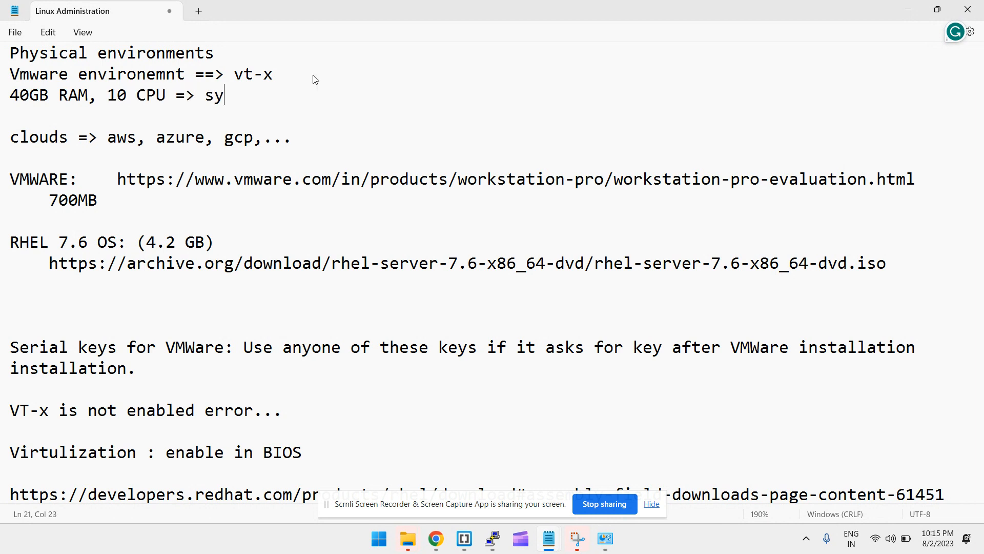
{"action": "type", "text": "stem"}
{"action": "key", "text": "Return"}
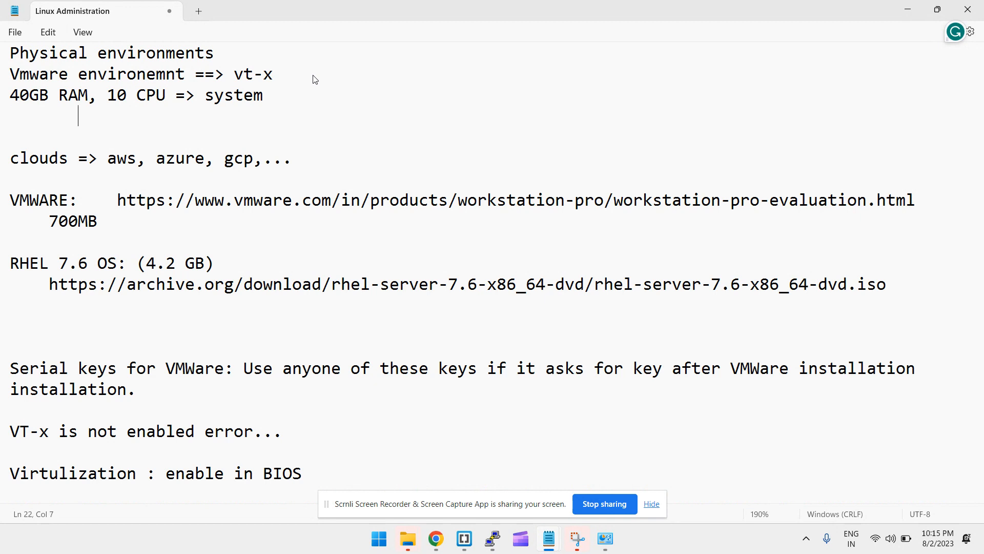
{"action": "type", "text": "==> vmware"}
{"action": "key", "text": "Return"}
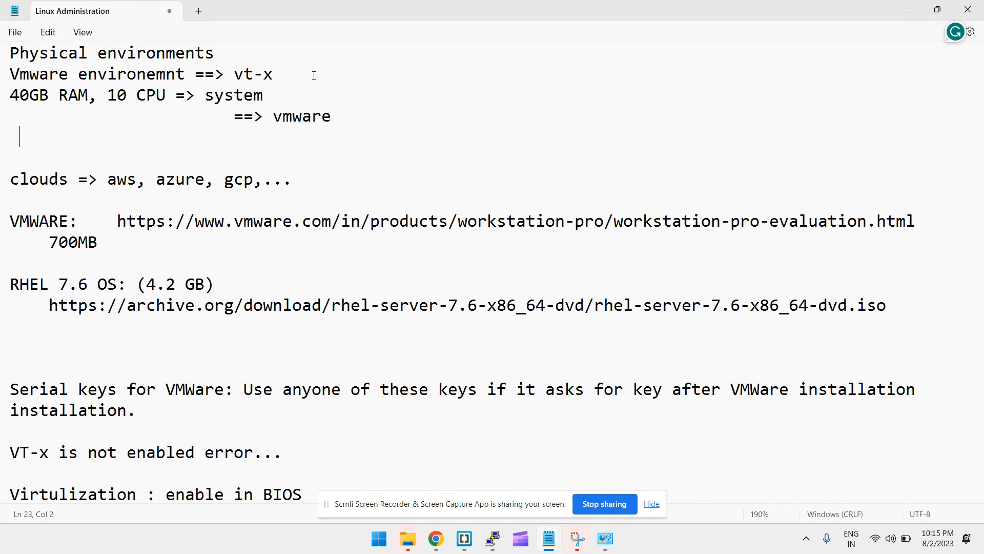
{"action": "type", "text": "=> s1,s2,s3"}
Add 's1 => 4GB ram, 1 CPU' and an indented 's2 => 8GB ram, 2 CPU' line
{"action": "key", "text": "Return"}
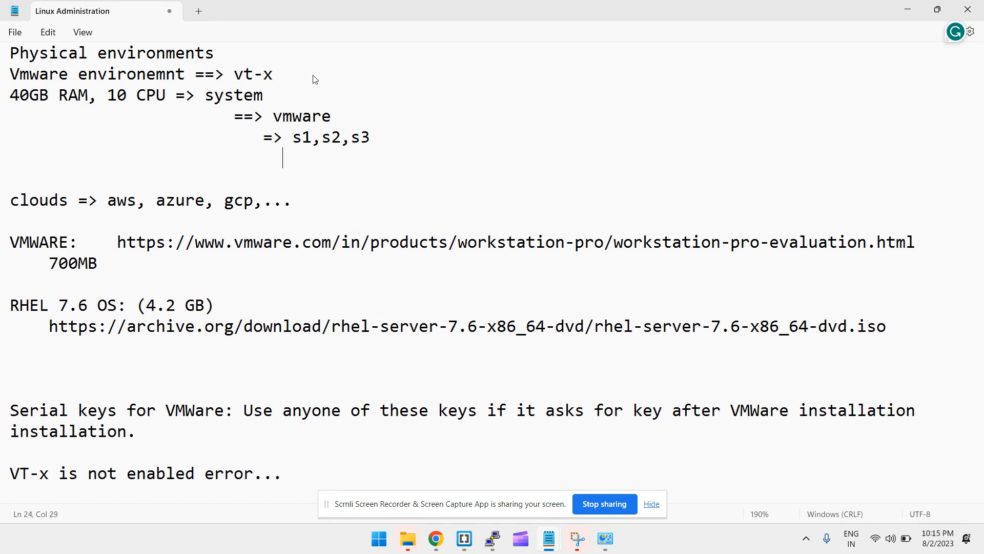
{"action": "type", "text": "s1 => "}
{"action": "type", "text": "4GB ra"}
{"action": "type", "text": "2"}
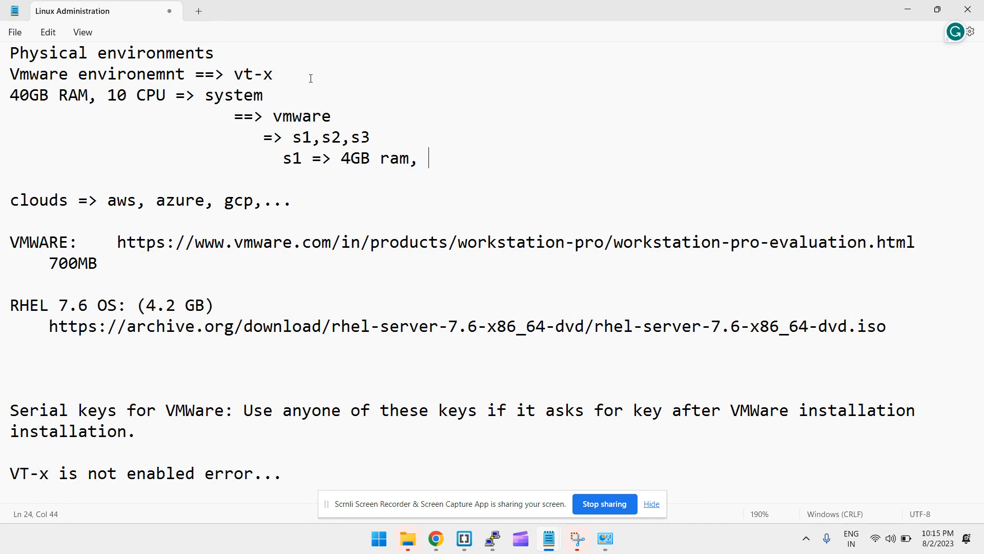
{"action": "key", "text": "BackSpace"}
{"action": "type", "text": "1 CPU"}
{"action": "key", "text": "Return"}
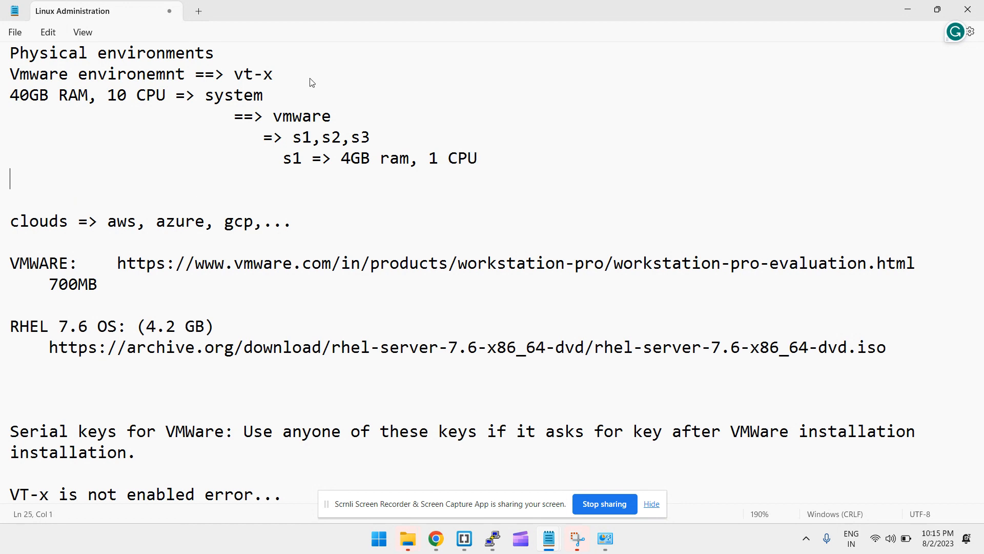
{"action": "key", "text": "Tab"}
{"action": "key", "text": "Tab"}
{"action": "key", "text": "Tab"}
{"action": "key", "text": "Tab"}
{"action": "type", "text": "s2 => 8GB ram, "}
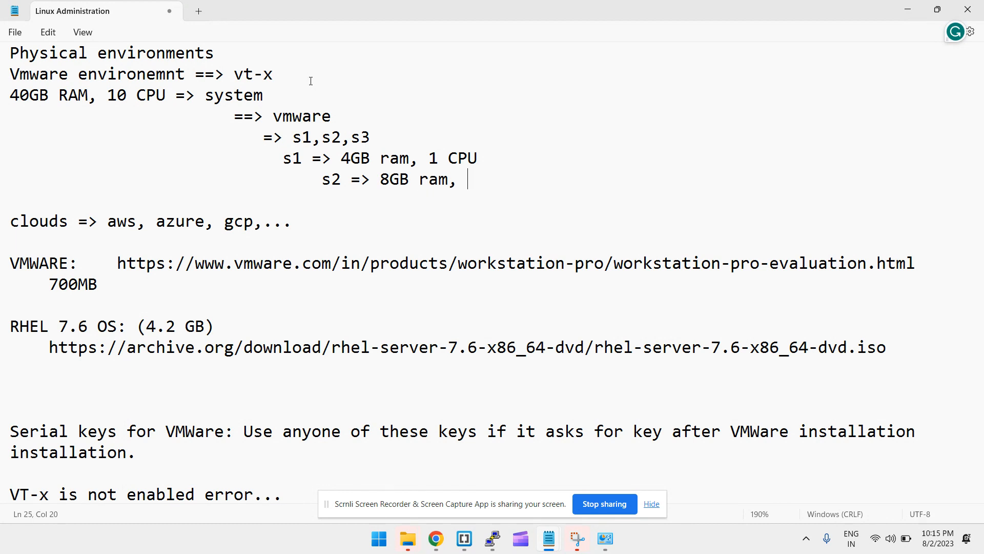
{"action": "type", "text": "2 CPU"}
{"action": "left_click_drag", "start_coordinate": [165, 94], "coordinate": [1, 88]}
{"action": "left_click_drag", "start_coordinate": [219, 117], "coordinate": [2, 76]}
{"action": "left_click", "coordinate": [564, 180]}
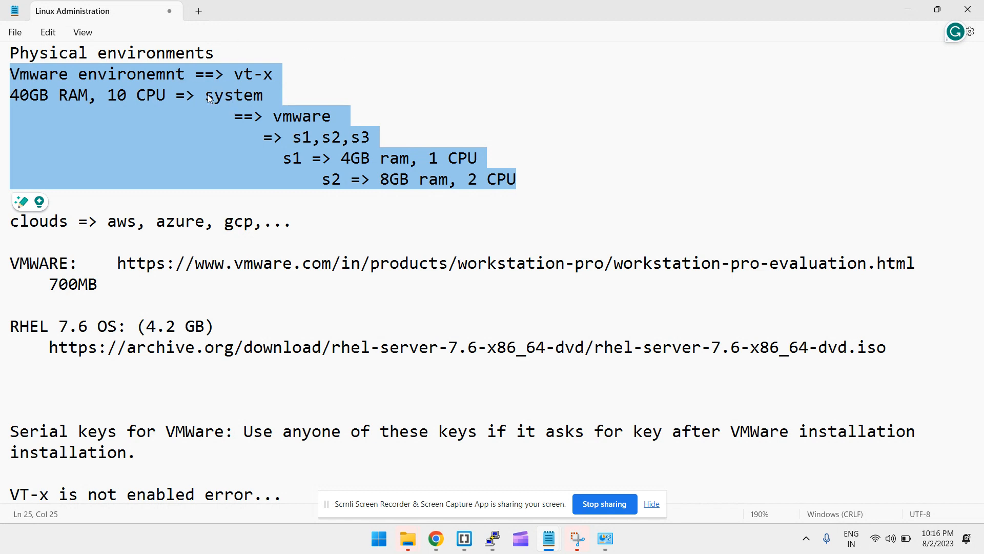
Select the VMware Workstation download URL in the notes and switch to Chrome
{"action": "scroll", "coordinate": [174, 149], "scroll_direction": "down", "scroll_amount": 3}
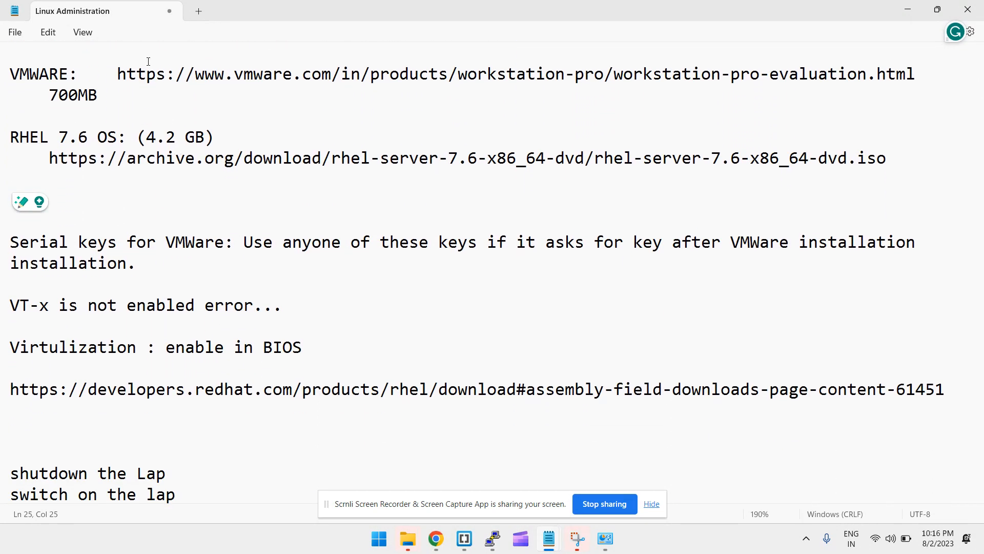
{"action": "left_click", "coordinate": [113, 73]}
{"action": "left_click_drag", "start_coordinate": [113, 73], "coordinate": [914, 67]}
{"action": "key", "text": "ctrl+c"}
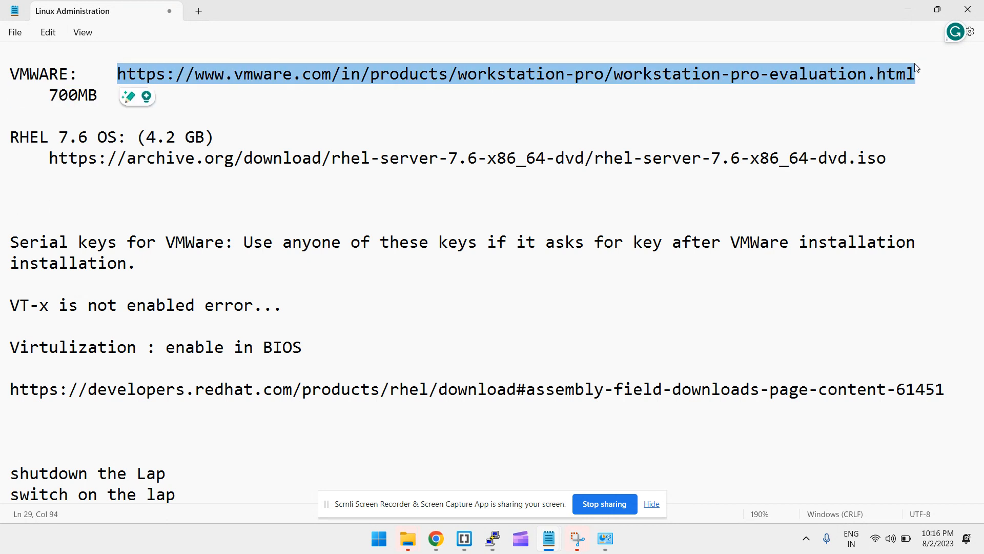
{"action": "key", "text": "alt+Tab"}
{"action": "key", "text": "alt+Tab"}
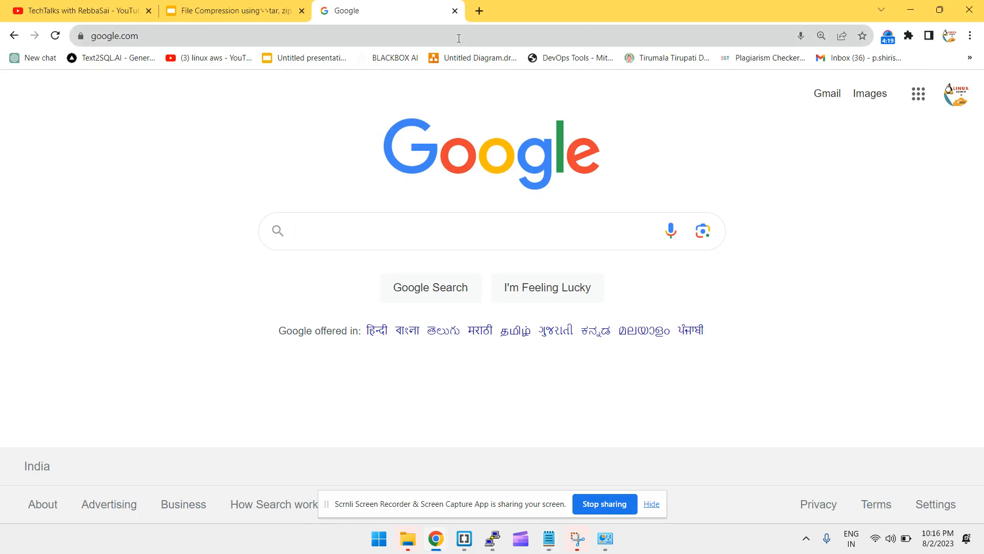
Load the pasted VMware link and download Workstation 17 Pro for Windows
{"action": "left_click", "coordinate": [451, 38]}
{"action": "key", "text": "ctrl+v"}
{"action": "key", "text": "Return"}
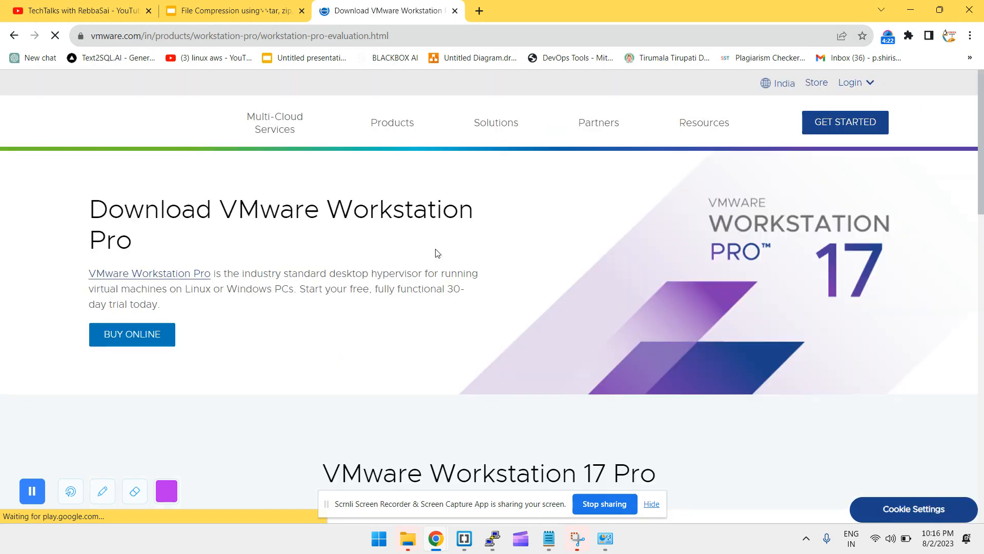
{"action": "scroll", "coordinate": [346, 361], "scroll_direction": "down", "scroll_amount": 10}
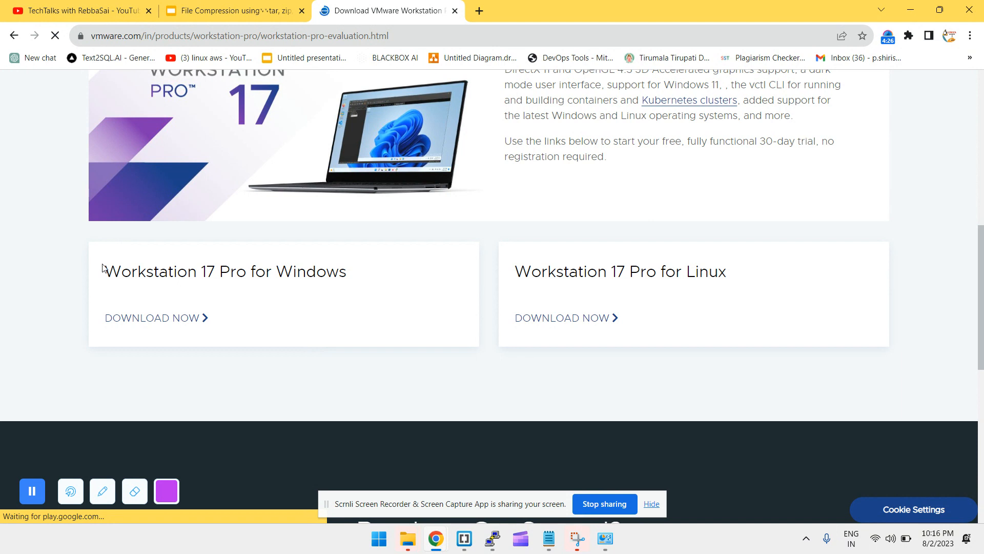
{"action": "left_click_drag", "start_coordinate": [113, 266], "coordinate": [369, 275]}
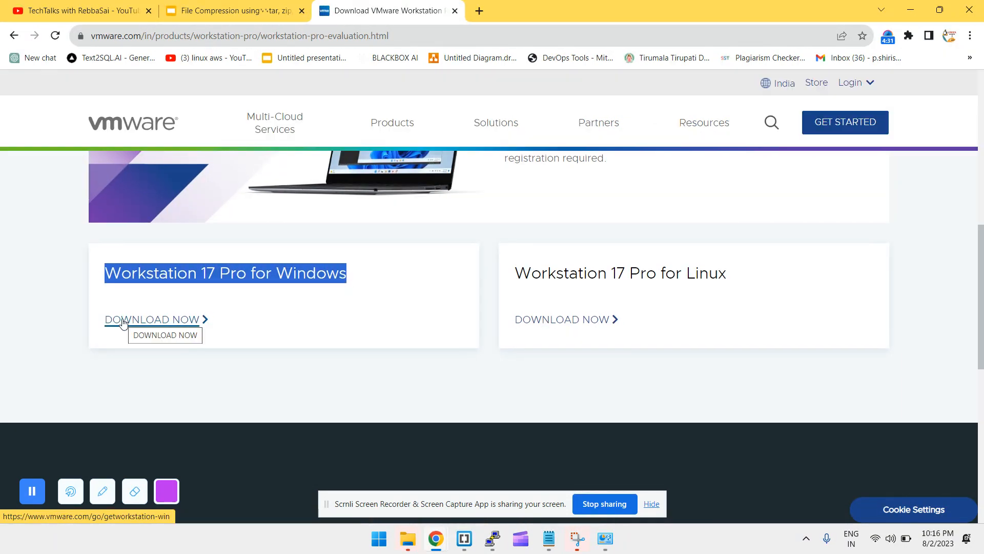
{"action": "left_click", "coordinate": [123, 321]}
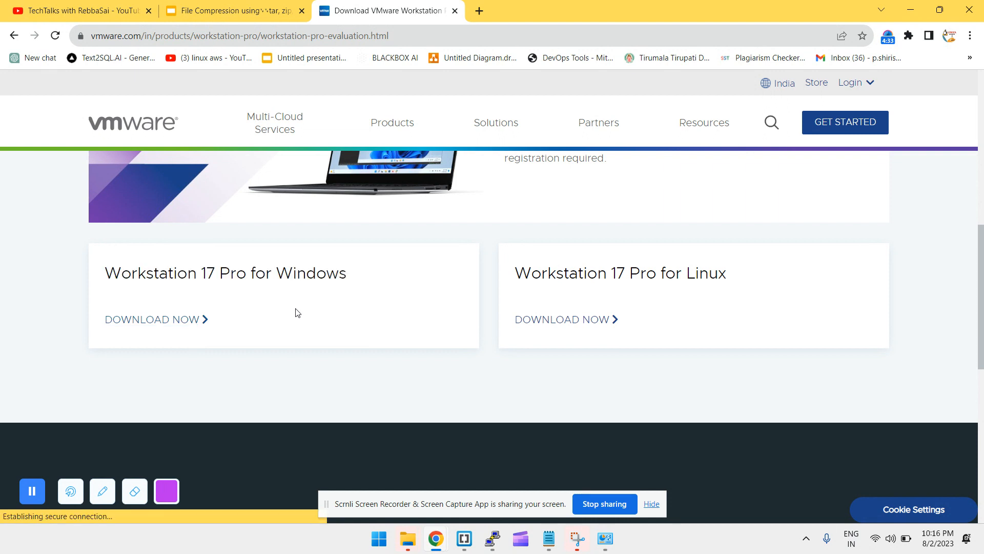
Inspect the VMware installer and rhel-server-7.9-x86_64-dvd.iso in Downloads, then return to the notes
{"action": "key", "text": "super+e"}
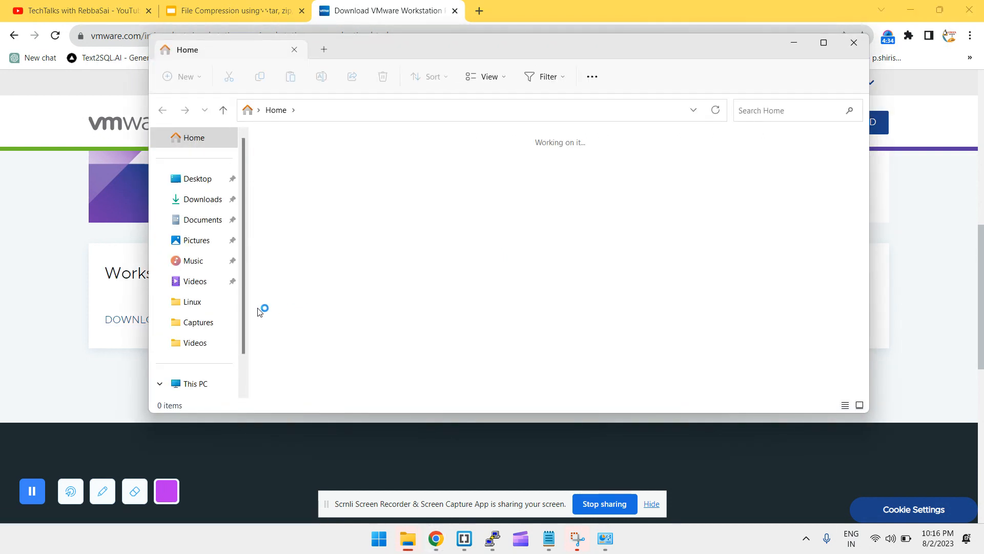
{"action": "left_click", "coordinate": [197, 199]}
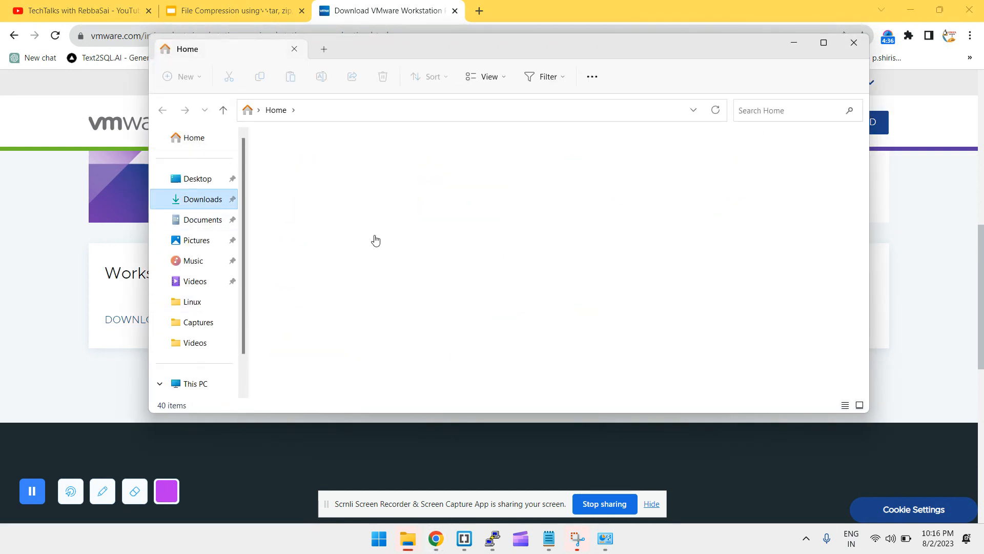
{"action": "scroll", "coordinate": [376, 240], "scroll_direction": "down", "scroll_amount": 10}
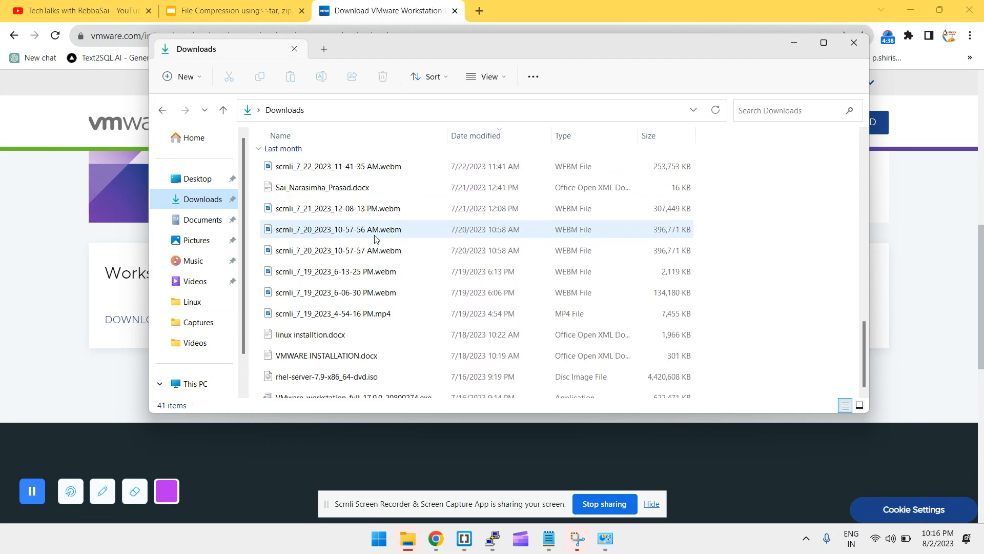
{"action": "left_click", "coordinate": [381, 391]}
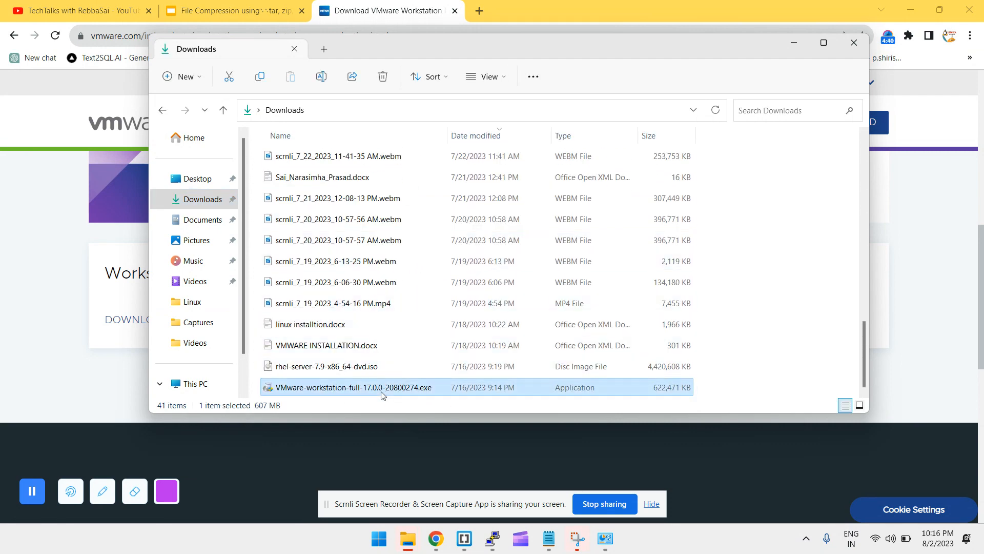
{"action": "left_click_drag", "start_coordinate": [380, 393], "coordinate": [447, 370]}
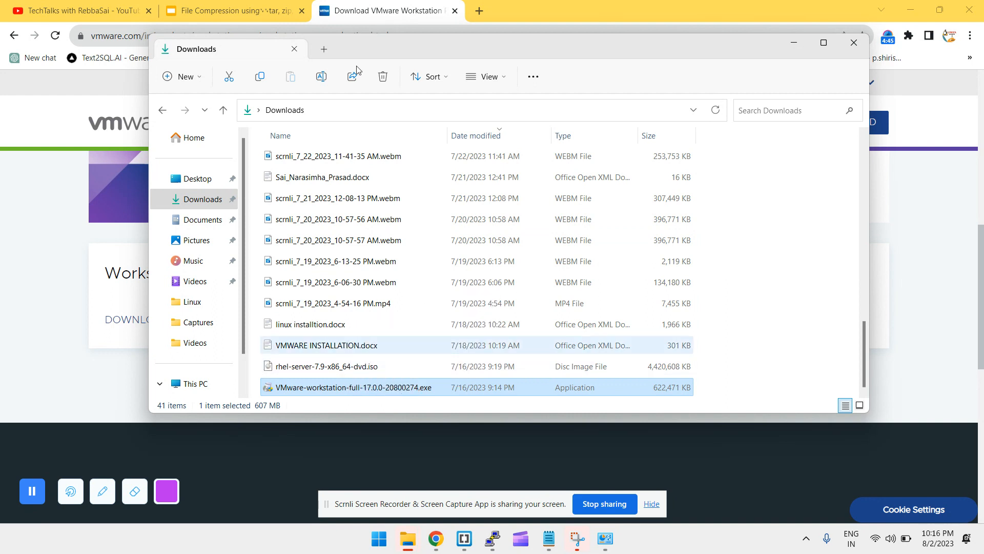
{"action": "left_click", "coordinate": [346, 366]}
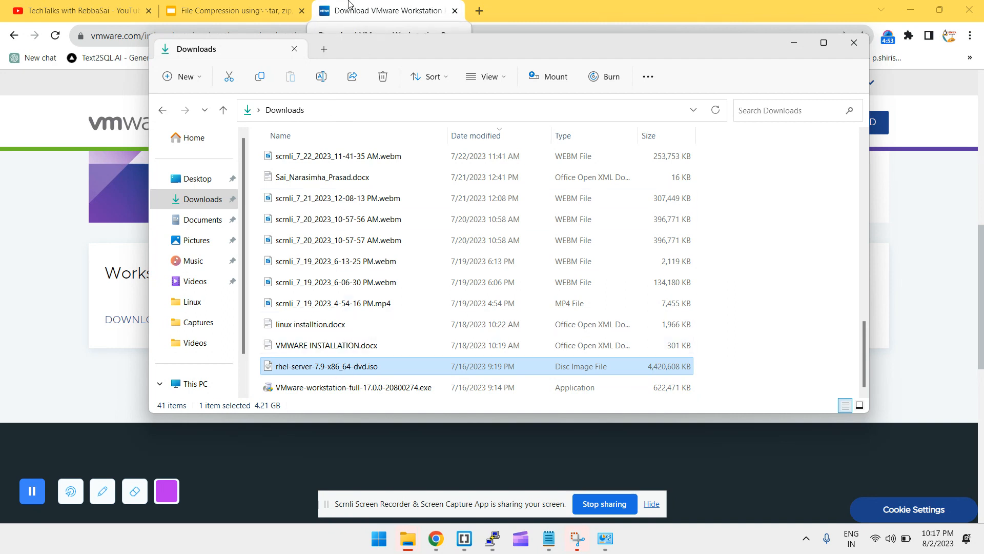
{"action": "key", "text": "alt+Tab"}
{"action": "key", "text": "alt+Tab"}
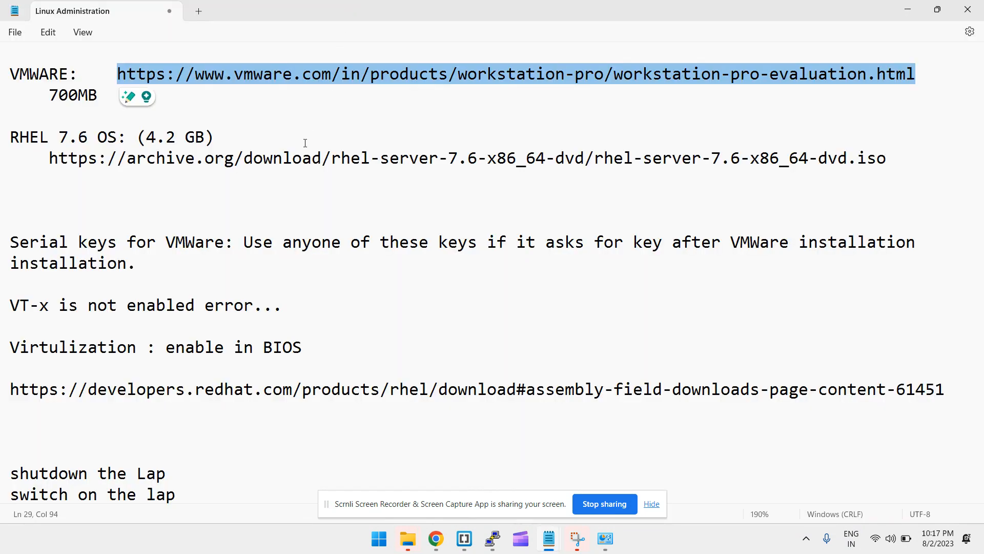
Load the RHEL 7.6 ISO archive.org link in a new Chrome tab to start downloading it
{"action": "left_click_drag", "start_coordinate": [49, 158], "coordinate": [905, 159]}
{"action": "key", "text": "ctrl+c"}
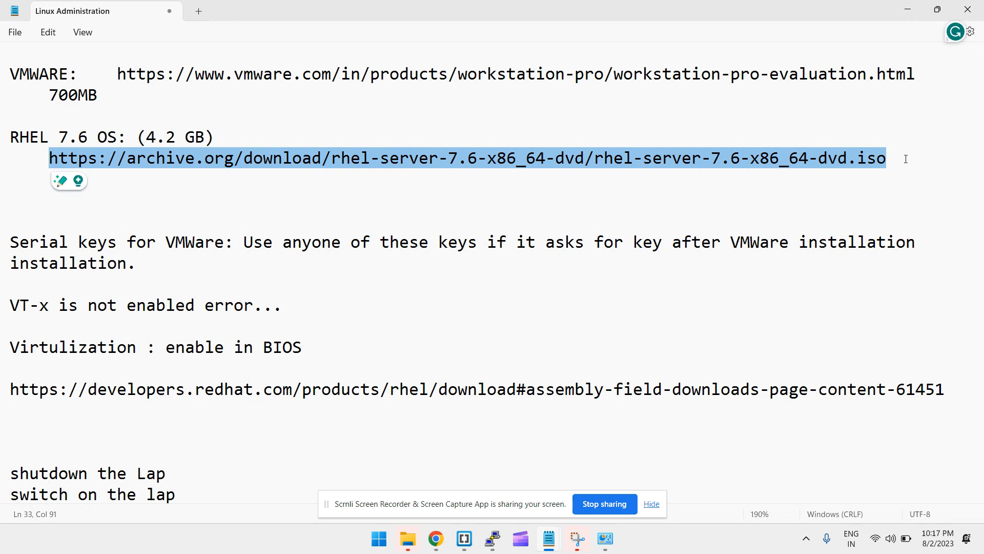
{"action": "key", "text": "alt+Tab"}
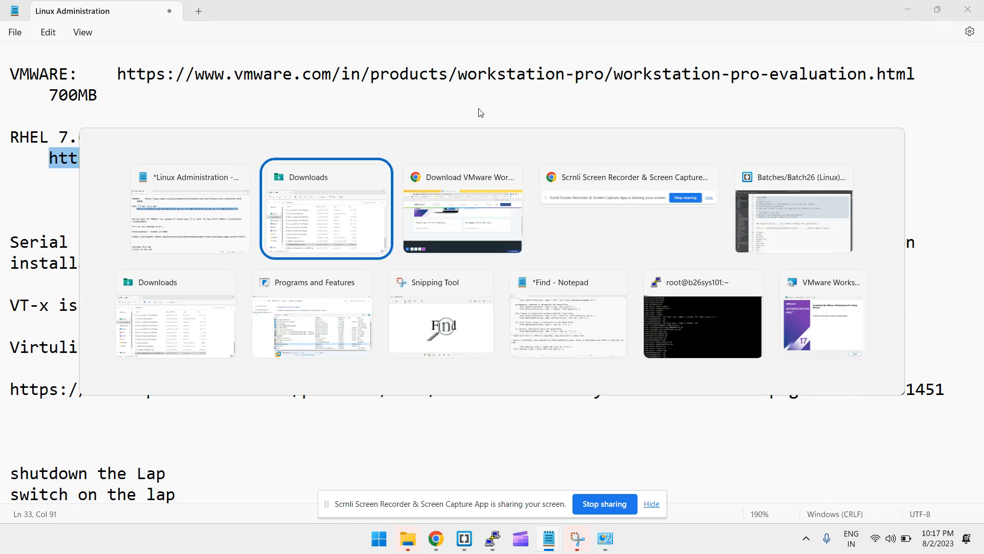
{"action": "key", "text": "alt+Tab"}
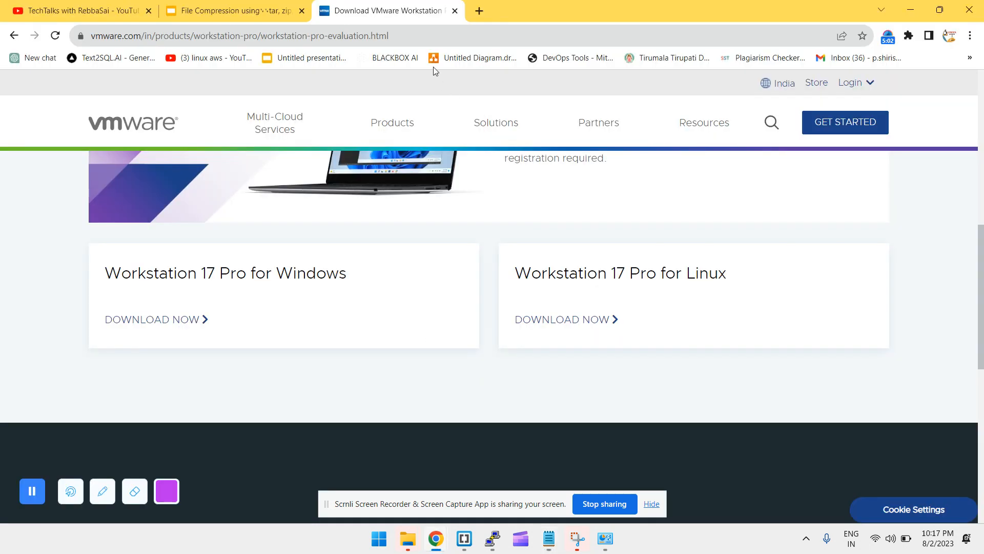
{"action": "left_click", "coordinate": [478, 4]}
{"action": "key", "text": "ctrl+v"}
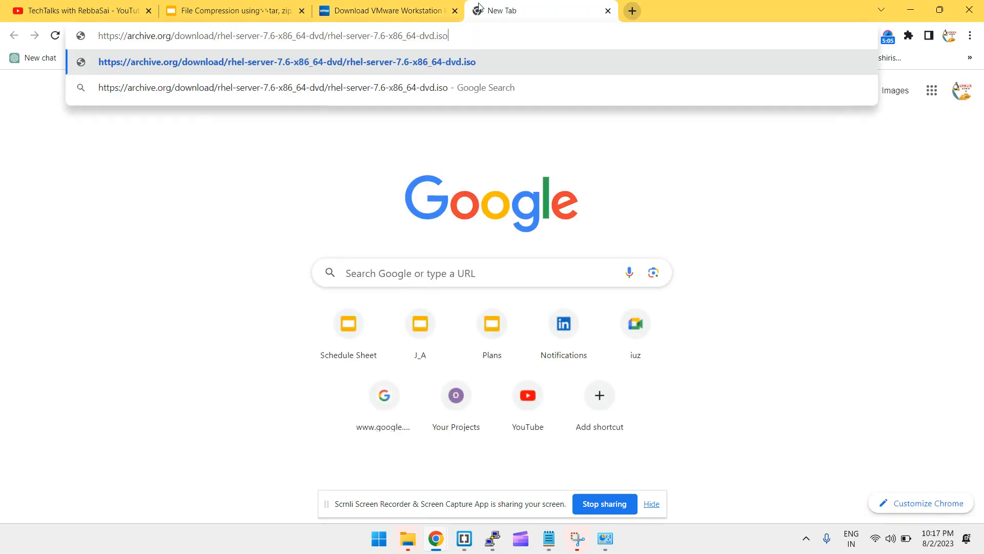
{"action": "key", "text": "Return"}
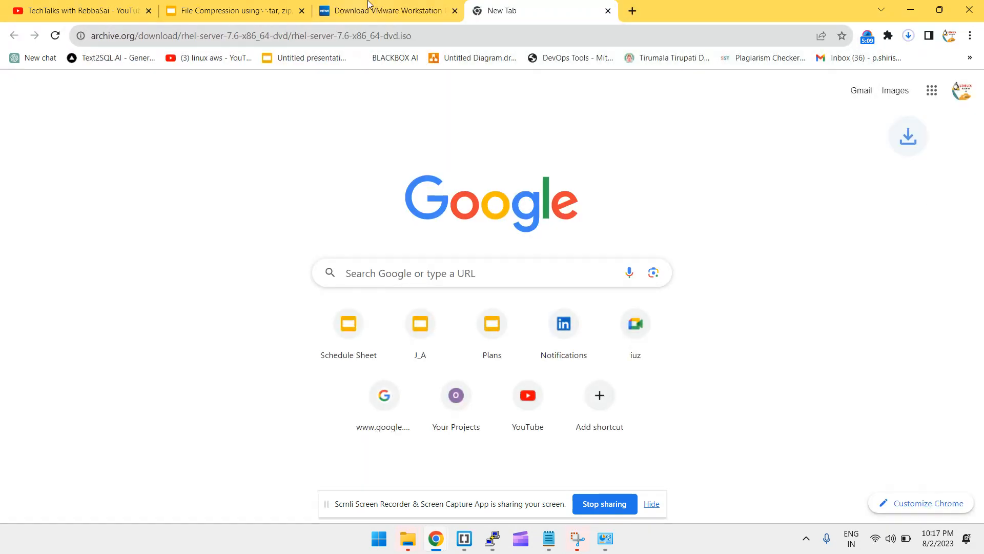
Pause and cancel the RHEL 7.6 ISO download from Chrome's downloads list
{"action": "left_click", "coordinate": [910, 38]}
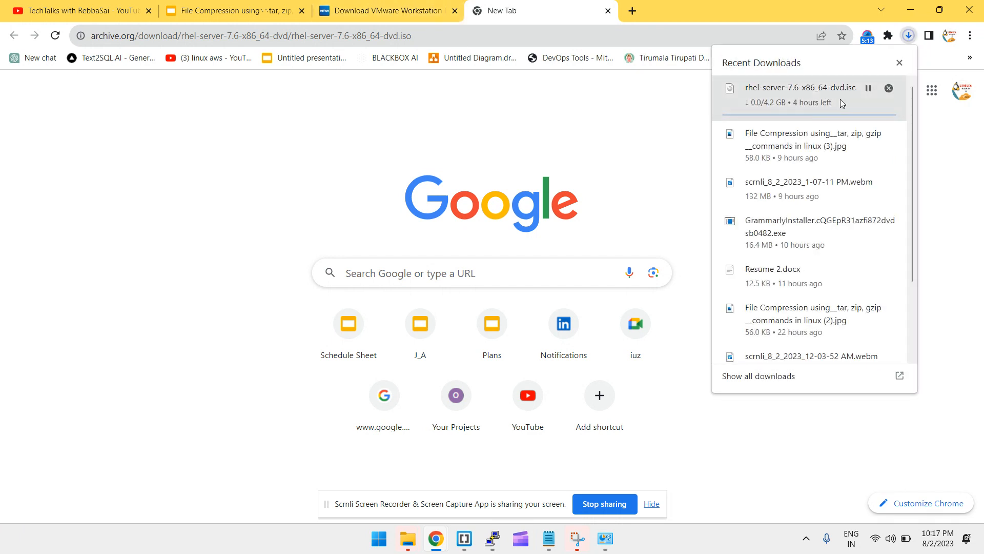
{"action": "left_click", "coordinate": [868, 90]}
{"action": "left_click", "coordinate": [890, 89]}
{"action": "left_click", "coordinate": [623, 121]}
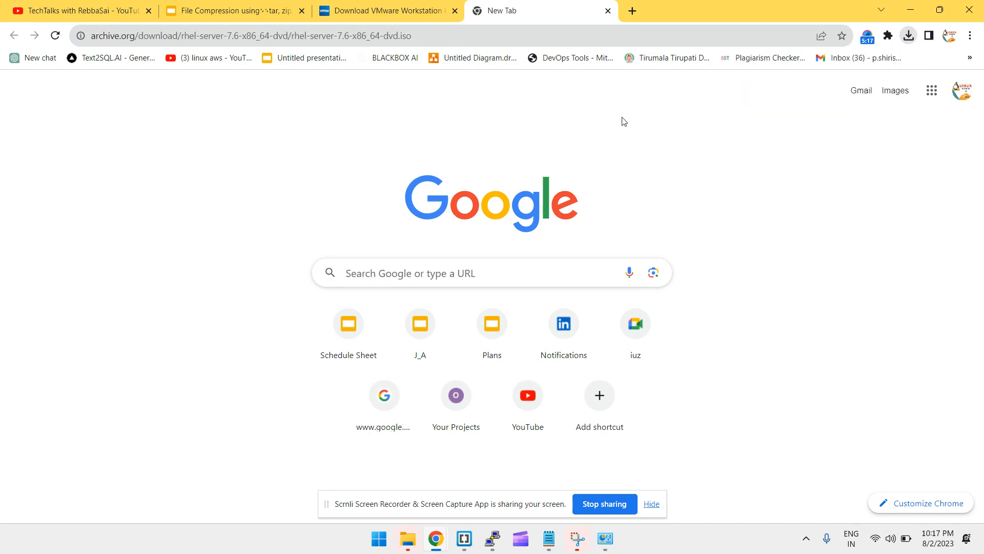
{"action": "key", "text": "alt+Tab"}
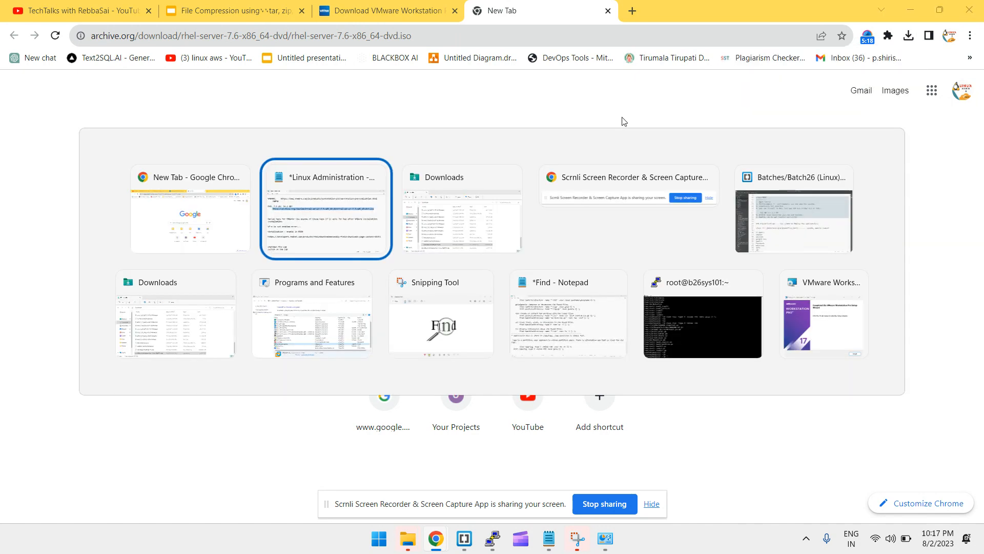
Run VMware-workstation-full-17.0.0-20800274.exe from the Downloads folder
{"action": "key", "text": "alt+Tab"}
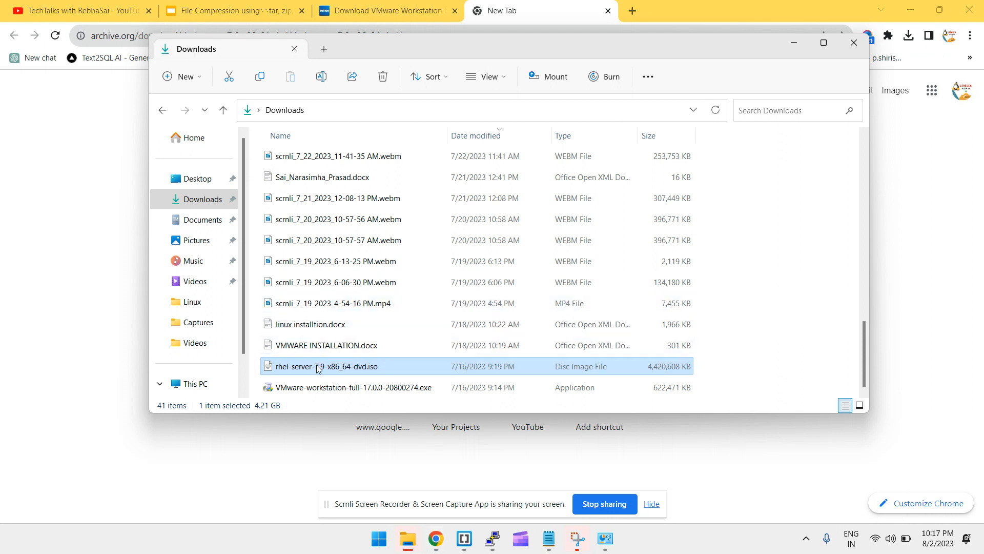
{"action": "left_click", "coordinate": [317, 368]}
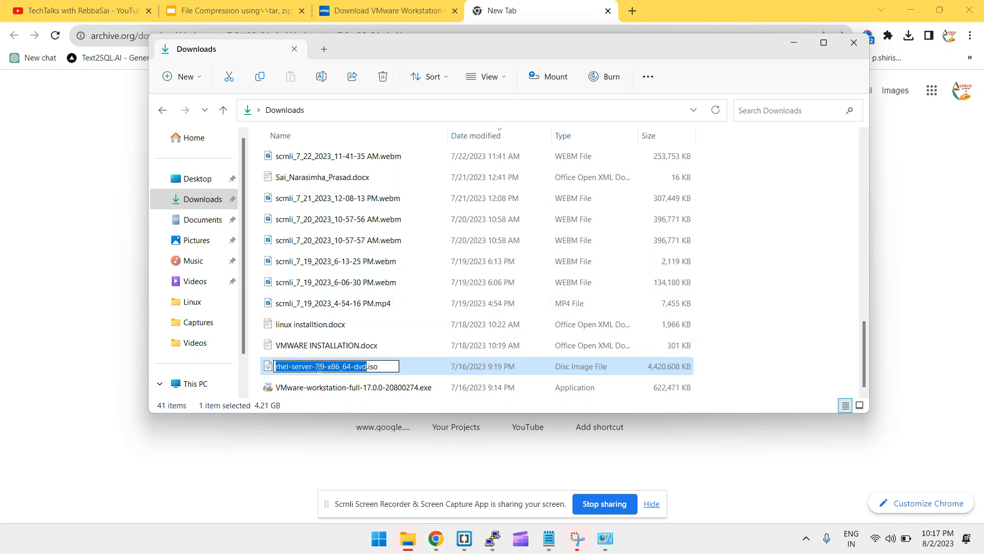
{"action": "left_click", "coordinate": [455, 371]}
{"action": "left_click", "coordinate": [441, 392]}
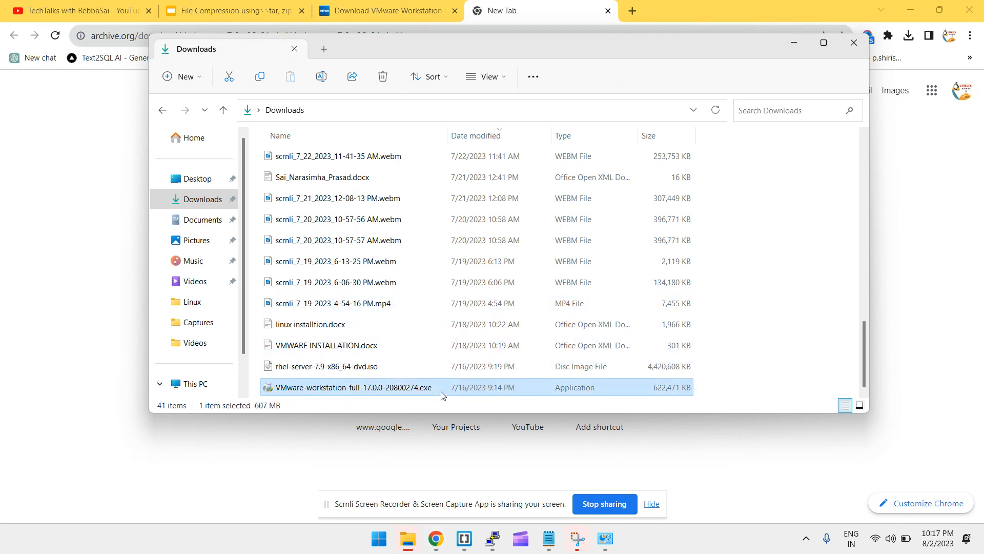
{"action": "double_click", "coordinate": [295, 388]}
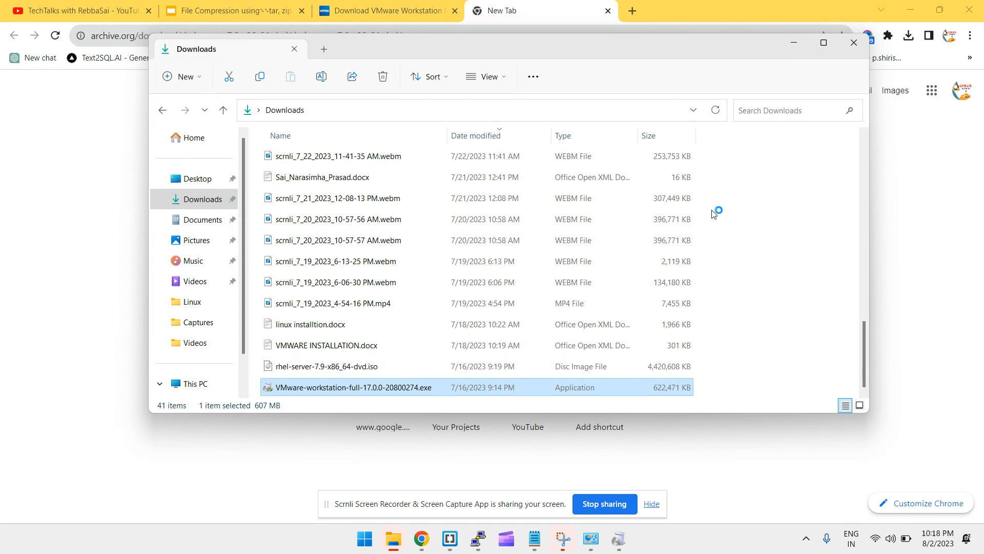
{"action": "key", "text": "super+s"}
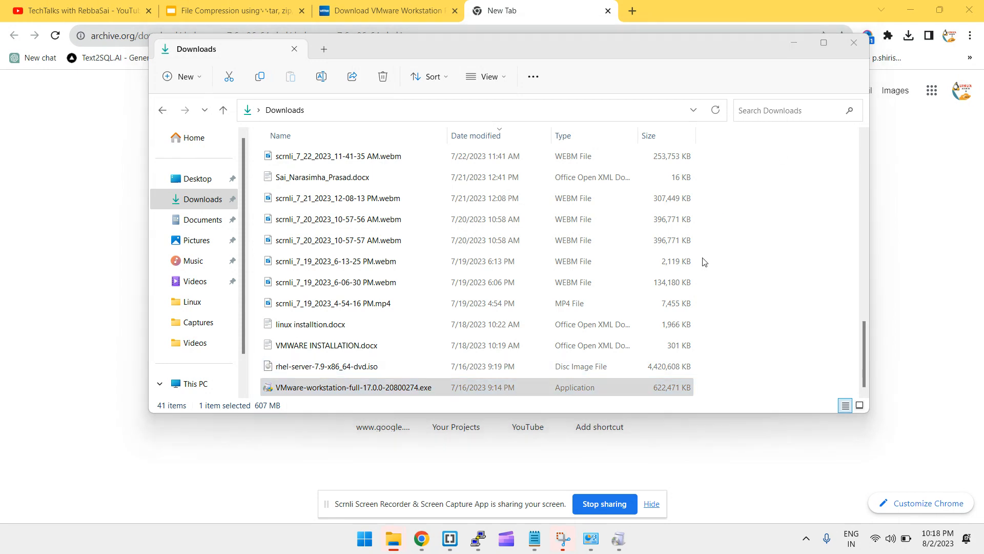
Dismiss the Start menu and search panel and show the desktop
{"action": "key", "text": "super"}
{"action": "key", "text": "super+s"}
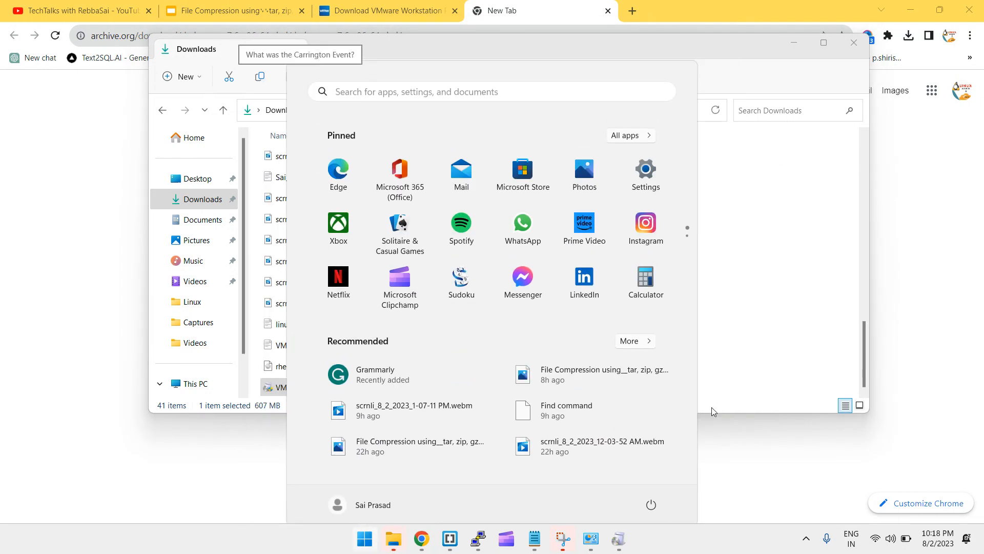
{"action": "left_click", "coordinate": [840, 497]}
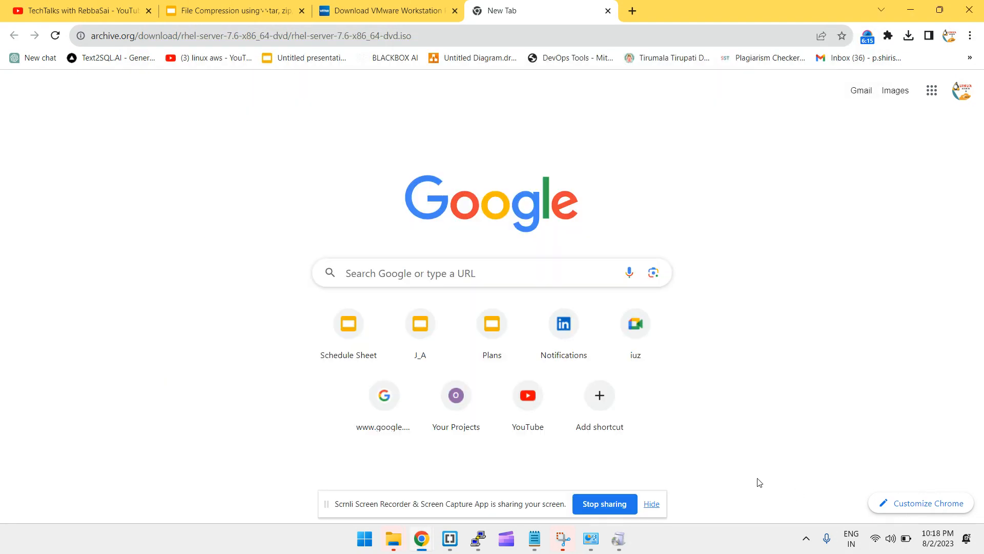
{"action": "key", "text": "super+d"}
Bring up the VMware installer window and dismiss the PuTTY connection error
{"action": "mouse_move", "coordinate": [612, 533]}
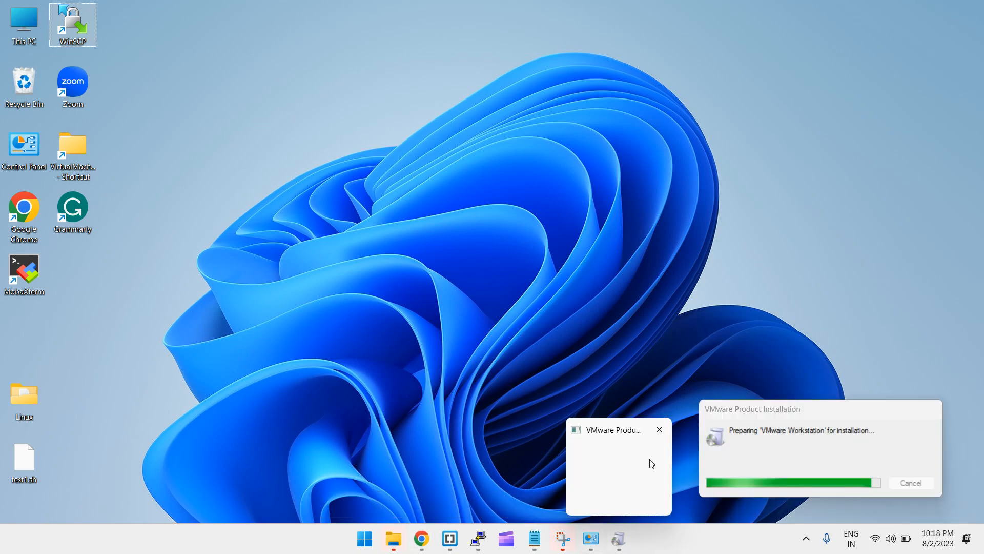
{"action": "left_click", "coordinate": [650, 460]}
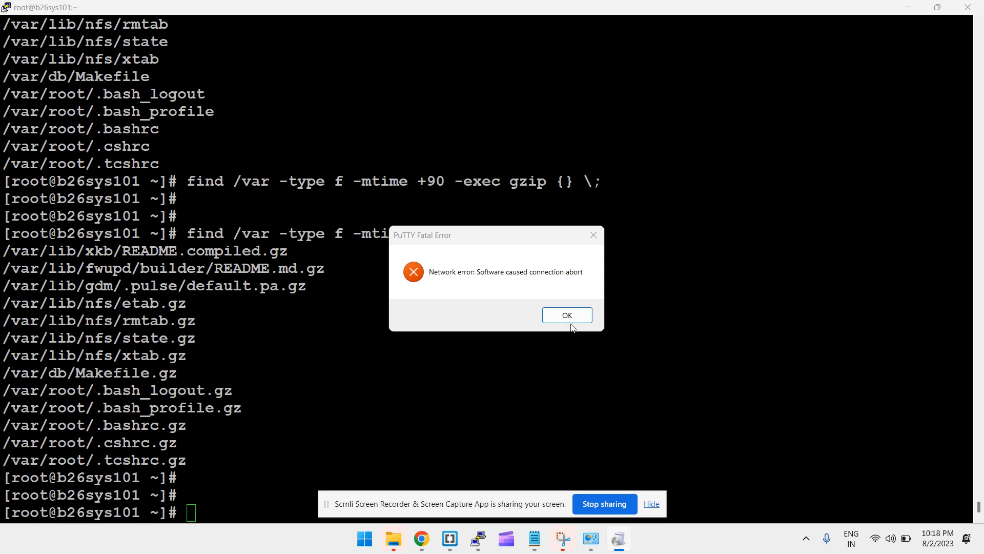
{"action": "left_click", "coordinate": [567, 315]}
{"action": "key", "text": "super+d"}
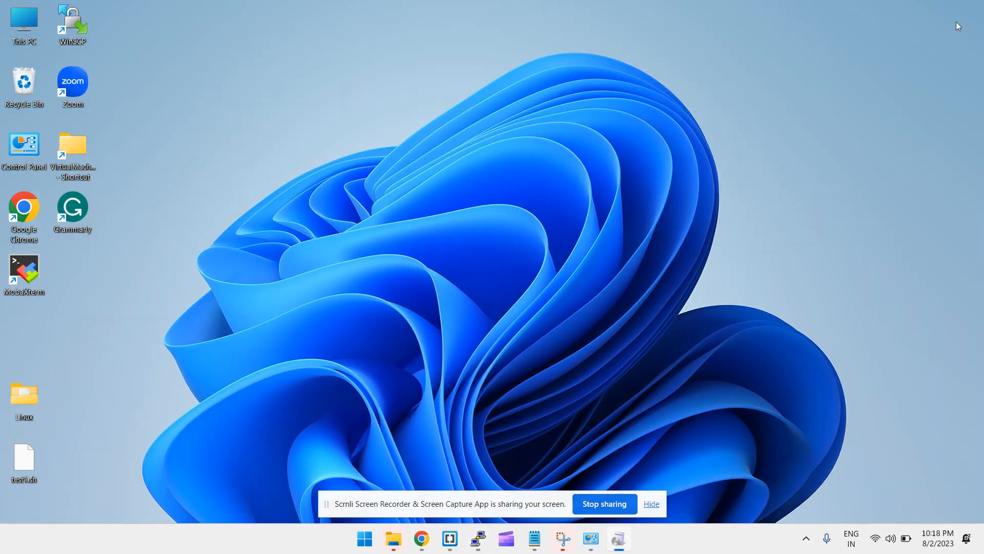
{"action": "mouse_move", "coordinate": [620, 536]}
{"action": "mouse_move", "coordinate": [621, 494]}
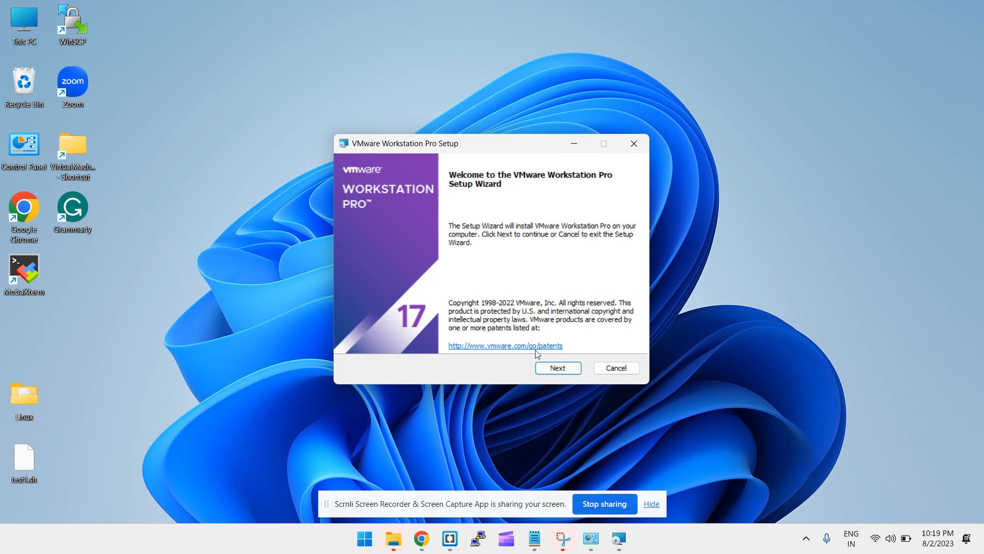
Accept the licence, keep default location, user experience and shortcut settings, and begin installation
{"action": "left_click_drag", "start_coordinate": [429, 145], "coordinate": [365, 94]}
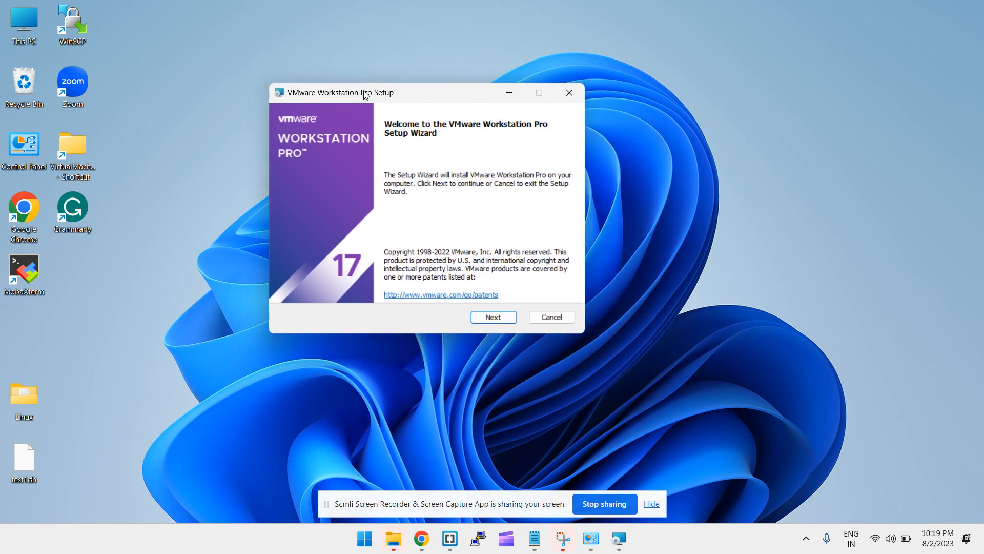
{"action": "left_click", "coordinate": [508, 316]}
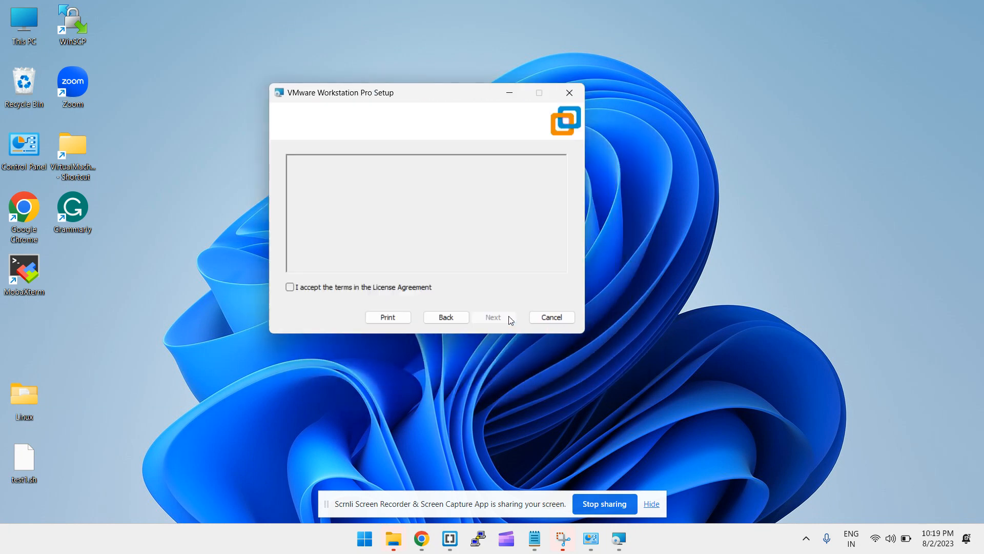
{"action": "left_click", "coordinate": [312, 288]}
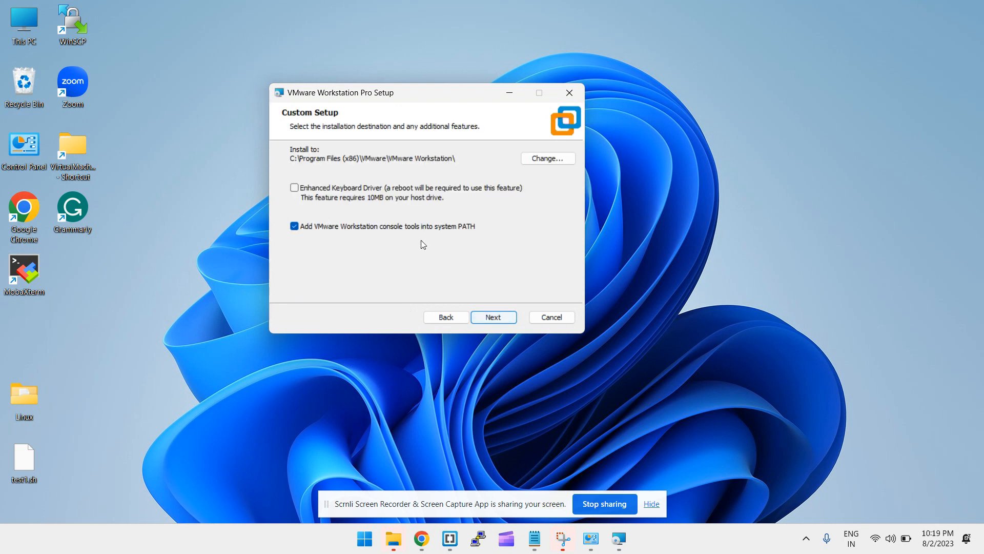
{"action": "left_click", "coordinate": [493, 316]}
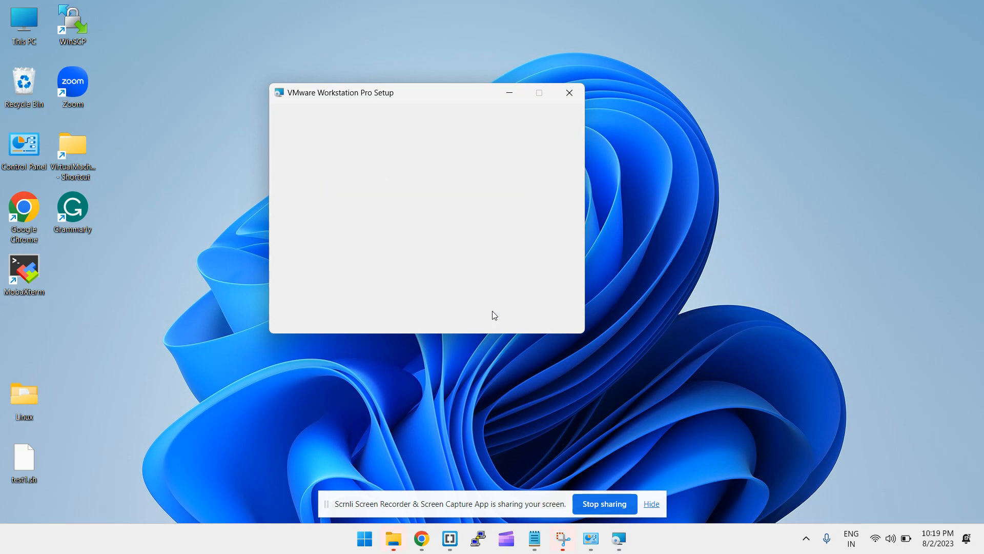
{"action": "left_click", "coordinate": [503, 318]}
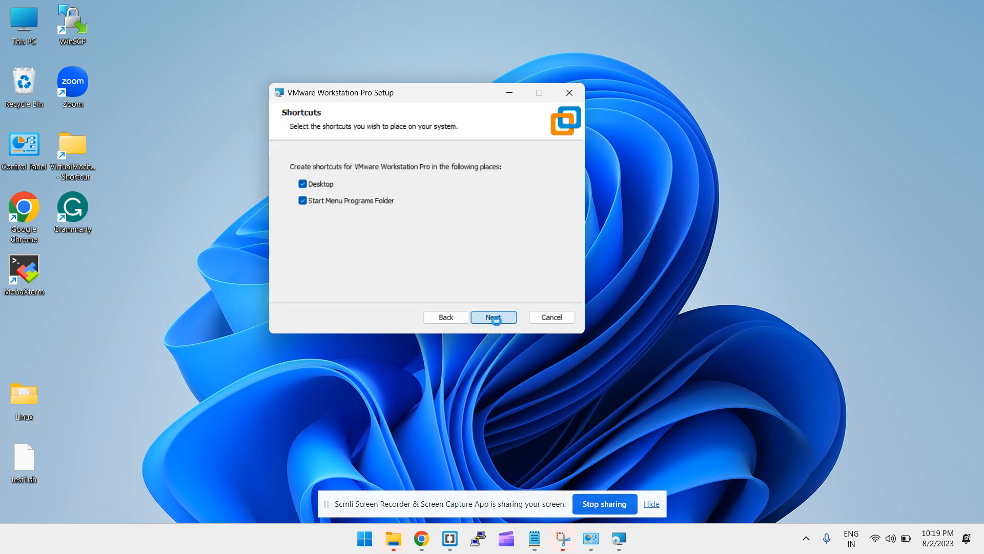
{"action": "left_click", "coordinate": [495, 319]}
{"action": "left_click", "coordinate": [499, 318]}
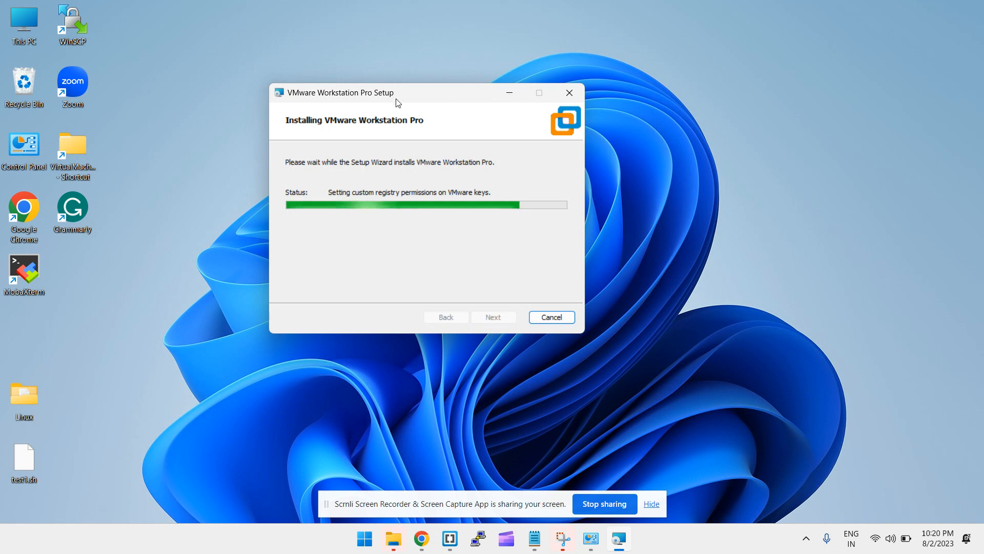
Reposition the progress window while virtual network drivers install, then call up the window switcher
{"action": "left_click_drag", "start_coordinate": [398, 102], "coordinate": [488, 117]}
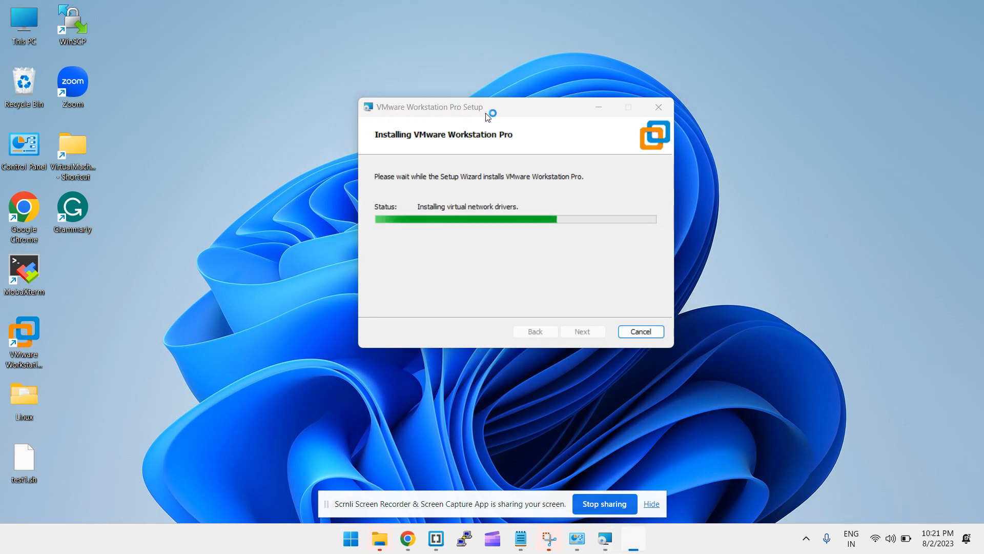
{"action": "left_click_drag", "start_coordinate": [482, 109], "coordinate": [441, 93]}
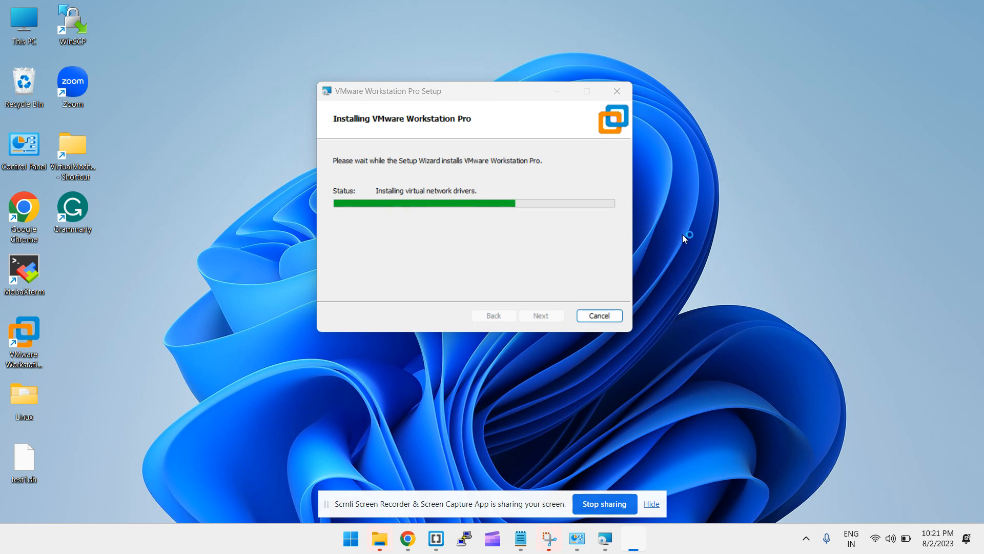
{"action": "key", "text": "alt+Tab"}
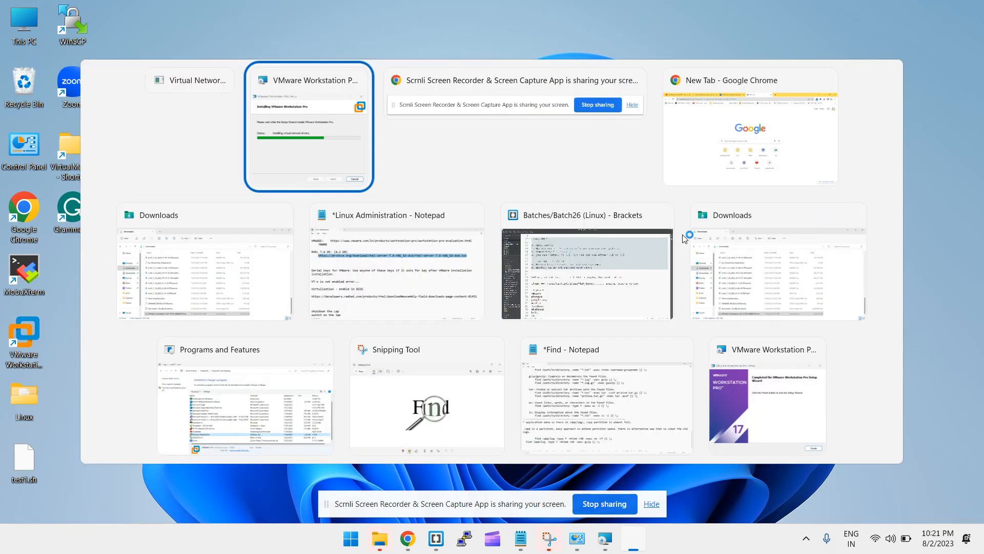
Glance at the Batch26 Linux/UNIX points in Brackets, then return to the Linux Administration notes
{"action": "key", "text": "alt+Tab"}
{"action": "key", "text": "alt+Tab"}
{"action": "key", "text": "alt+Tab"}
{"action": "key", "text": "alt+Tab"}
{"action": "key", "text": "alt+Tab"}
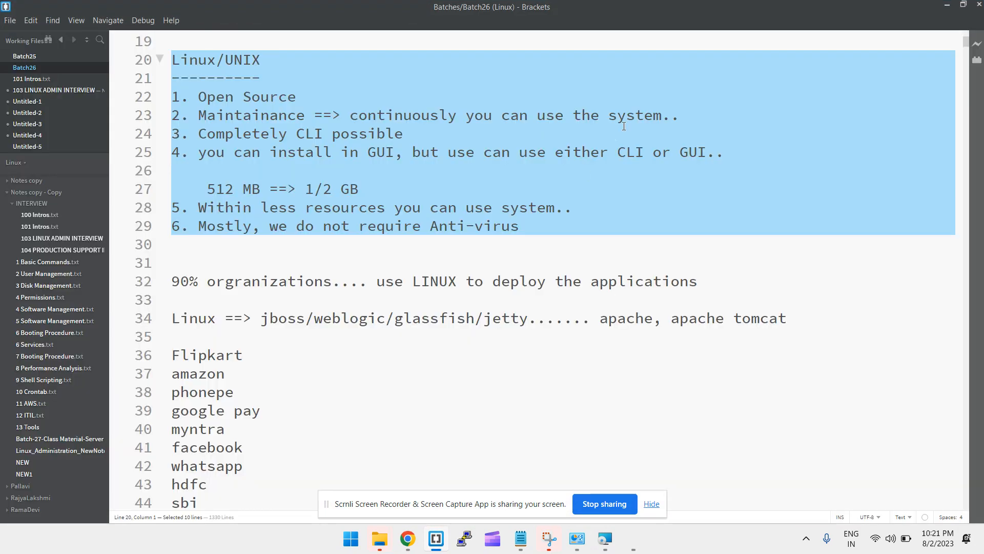
{"action": "key", "text": "alt+Tab"}
{"action": "key", "text": "alt+Tab"}
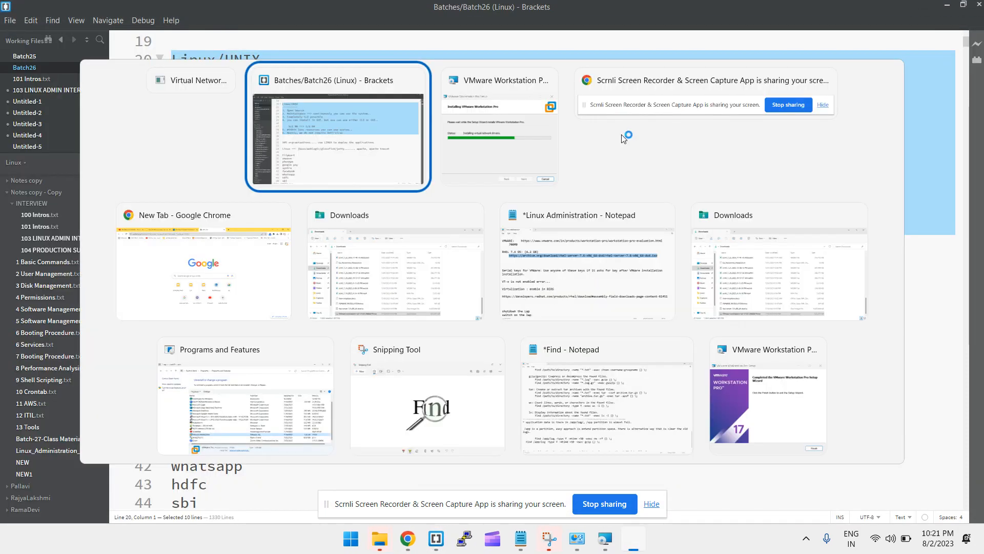
{"action": "left_click", "coordinate": [608, 275]}
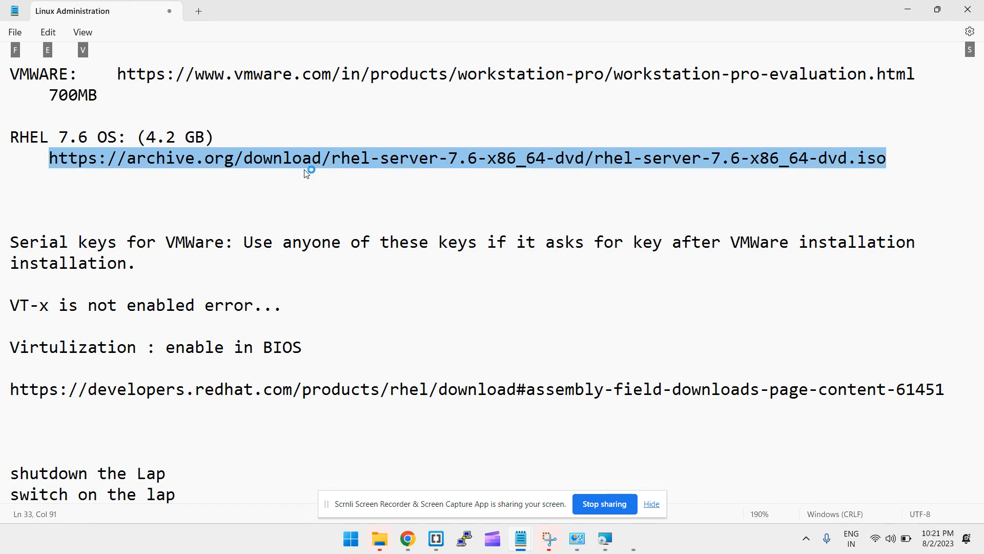
{"action": "scroll", "coordinate": [286, 239], "scroll_direction": "up", "scroll_amount": 6}
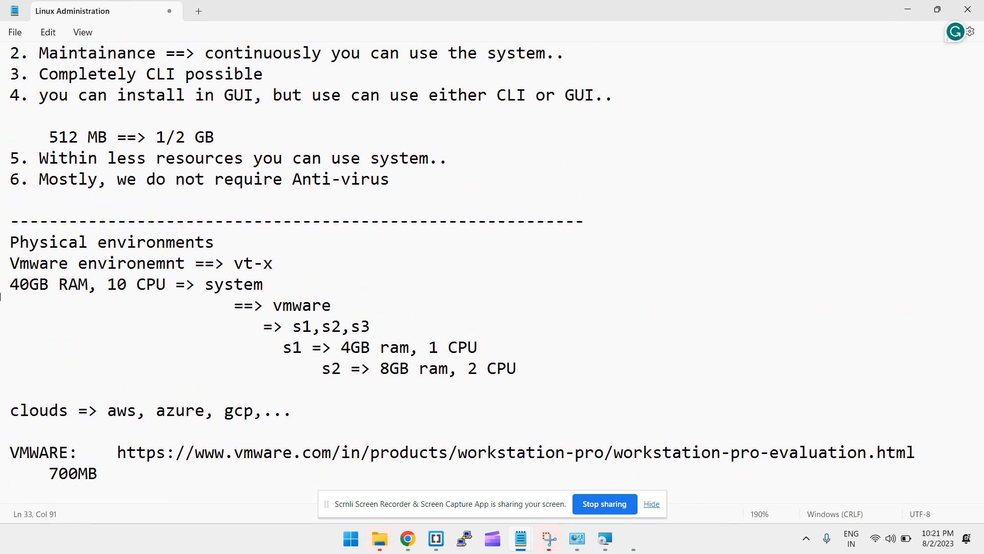
Highlight the '40GB RAM, 10 CPU => system' line and the s1, s2, s3 allocation lines
{"action": "left_click_drag", "start_coordinate": [11, 284], "coordinate": [520, 367]}
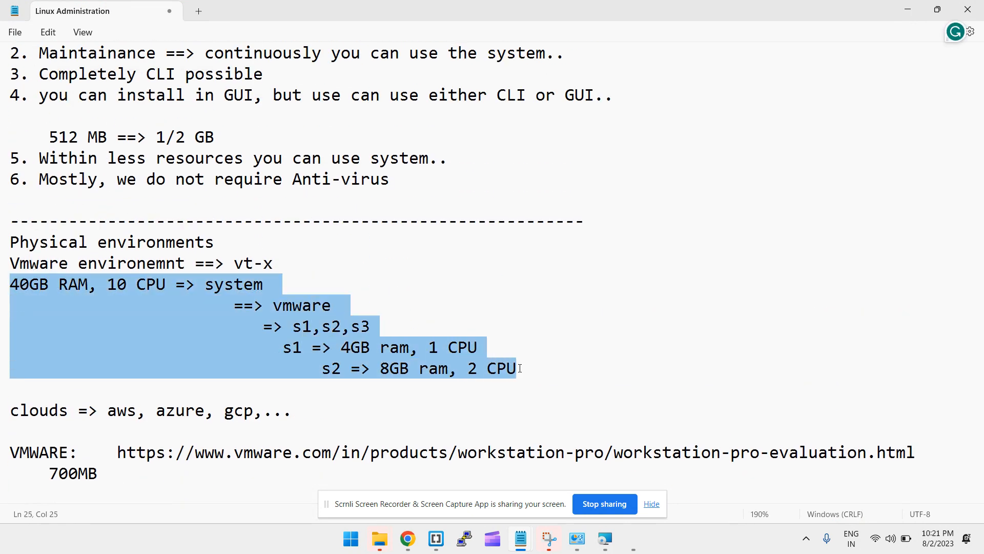
{"action": "left_click", "coordinate": [273, 283]}
{"action": "triple_click", "coordinate": [262, 283]}
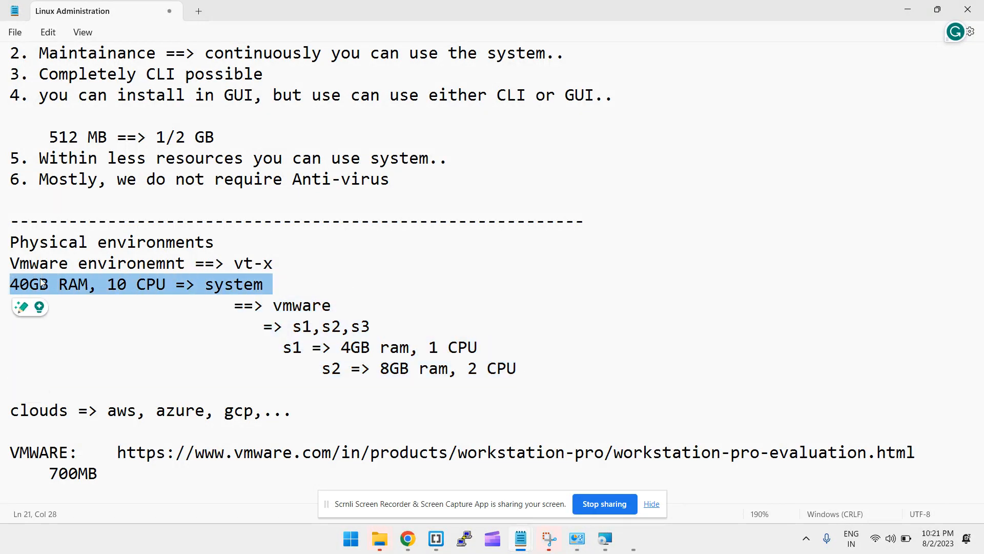
{"action": "left_click_drag", "start_coordinate": [243, 326], "coordinate": [382, 335]}
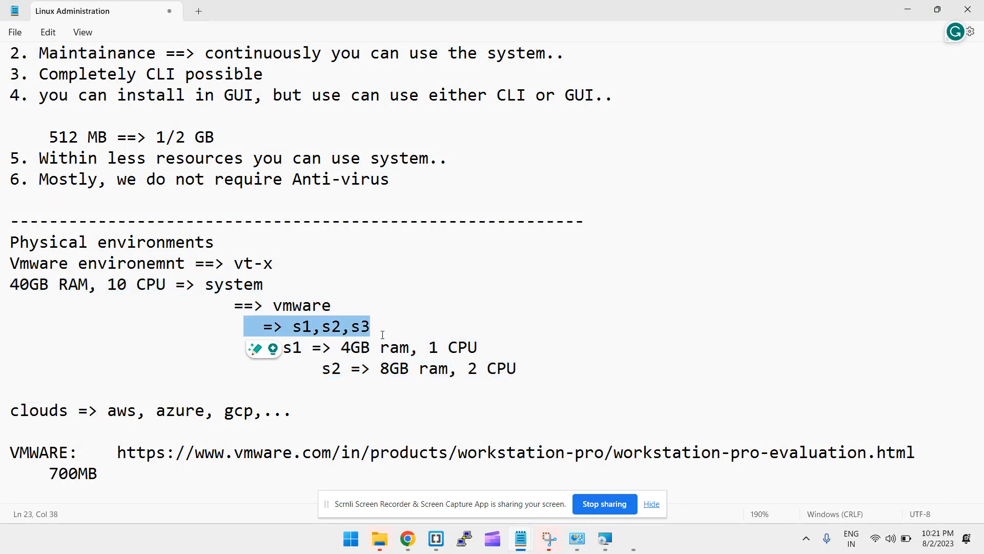
{"action": "left_click_drag", "start_coordinate": [32, 138], "coordinate": [11, 134]}
{"action": "left_click", "coordinate": [567, 346]}
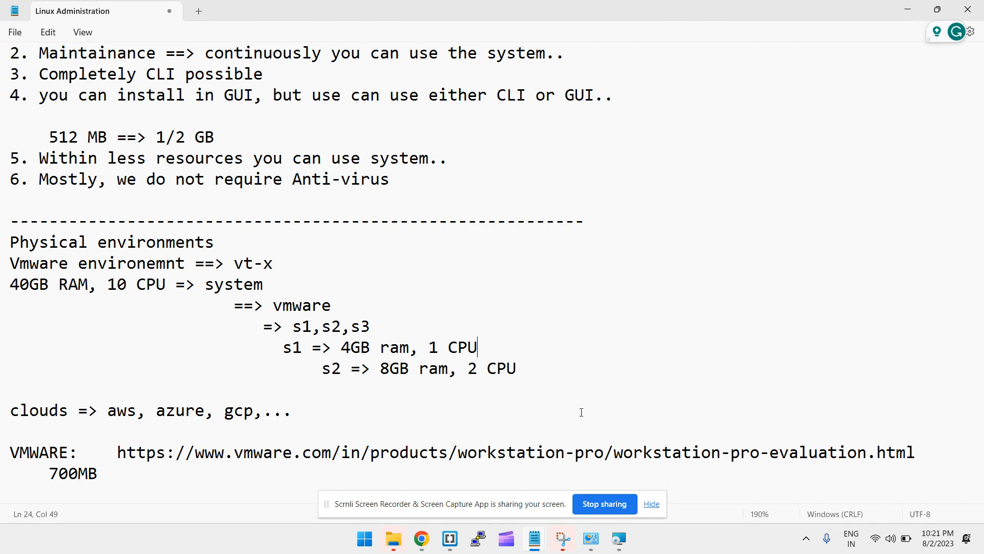
Close the completed VMware Workstation Pro setup wizard with Finish
{"action": "mouse_move", "coordinate": [620, 547]}
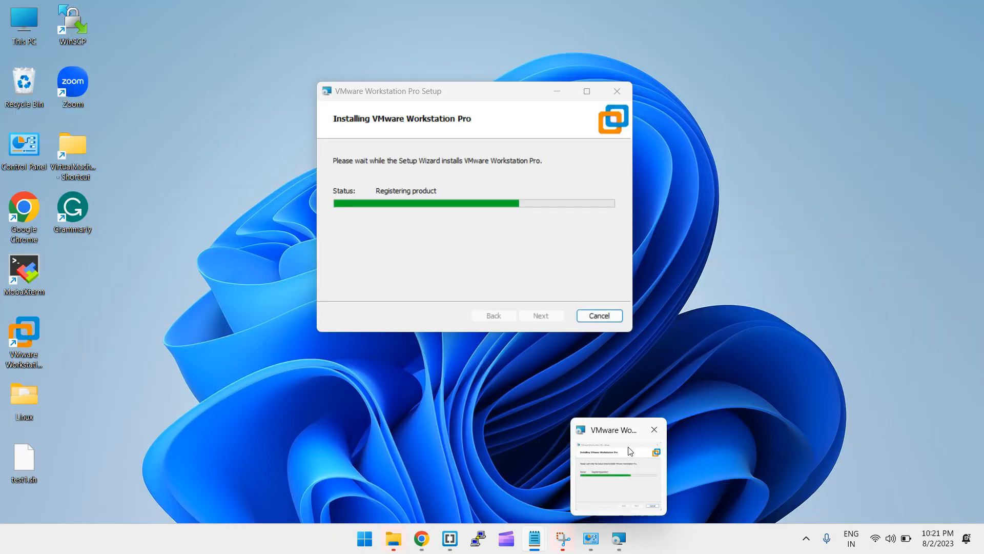
{"action": "left_click", "coordinate": [618, 474]}
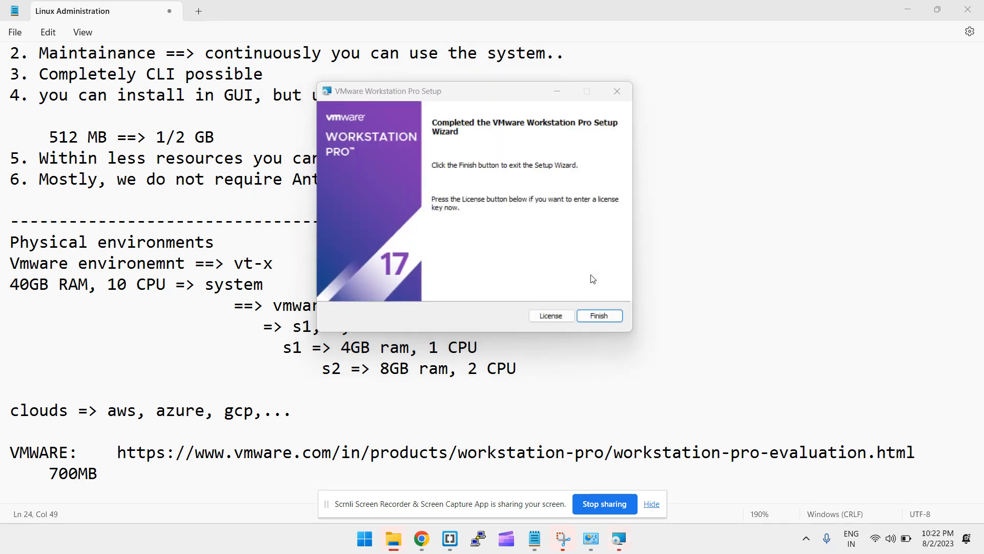
{"action": "left_click", "coordinate": [595, 315]}
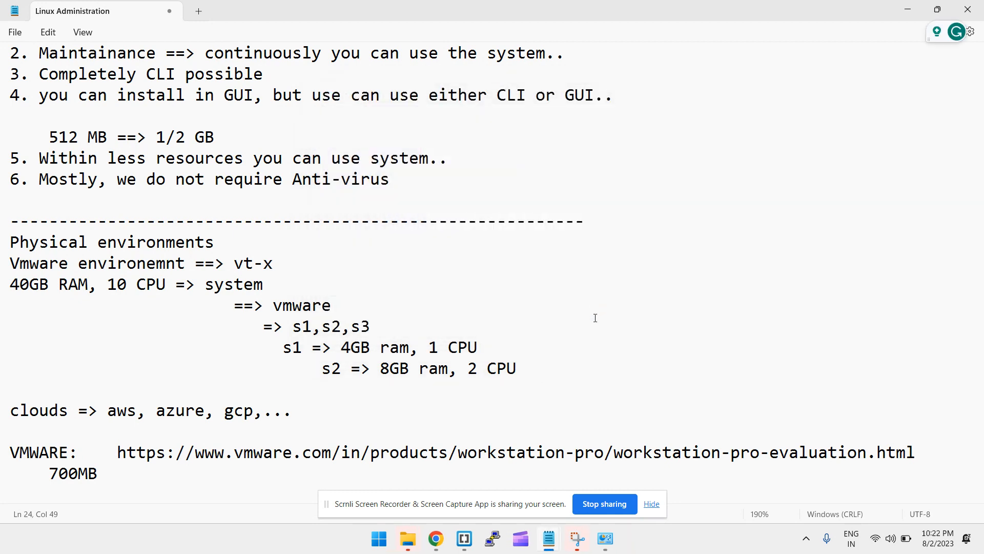
{"action": "left_click", "coordinate": [479, 367]}
Launch VMware Workstation Pro from its desktop shortcut
{"action": "key", "text": "super+d"}
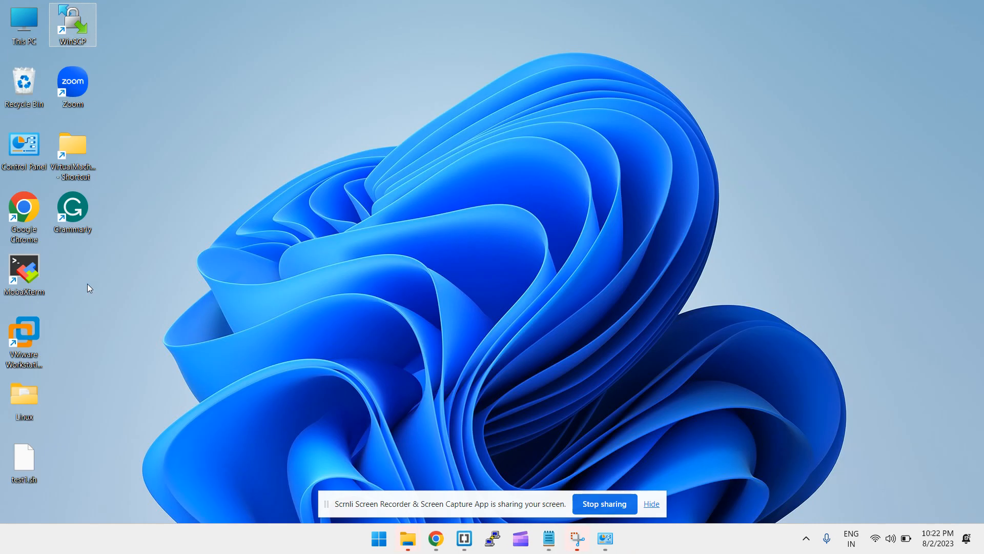
{"action": "left_click", "coordinate": [10, 338]}
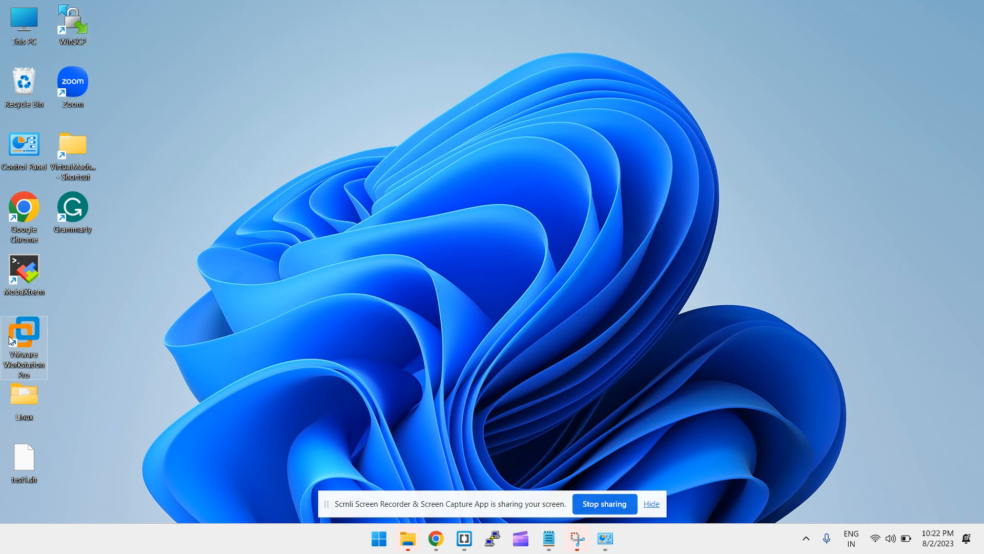
{"action": "double_click", "coordinate": [10, 338]}
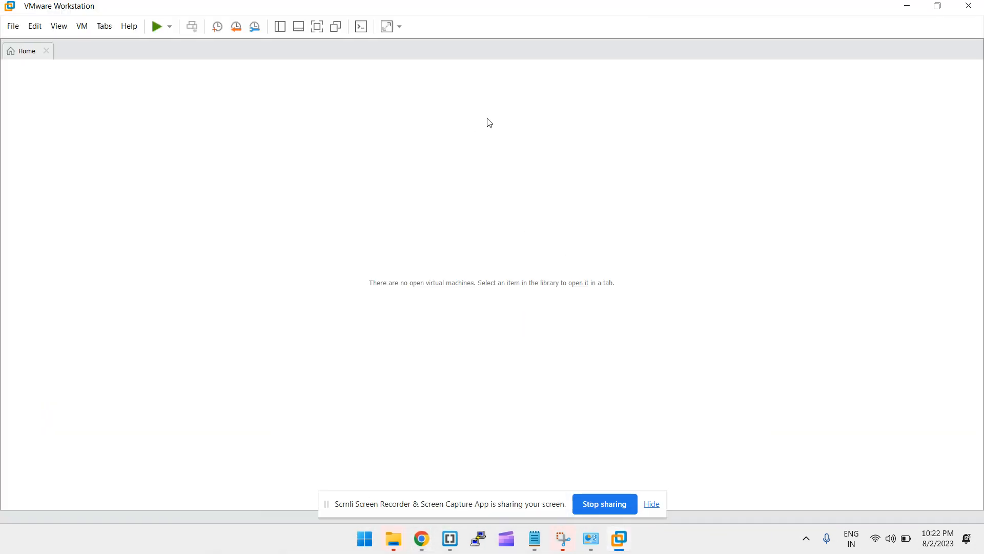
Close all open File Explorer windows
{"action": "left_click", "coordinate": [650, 505]}
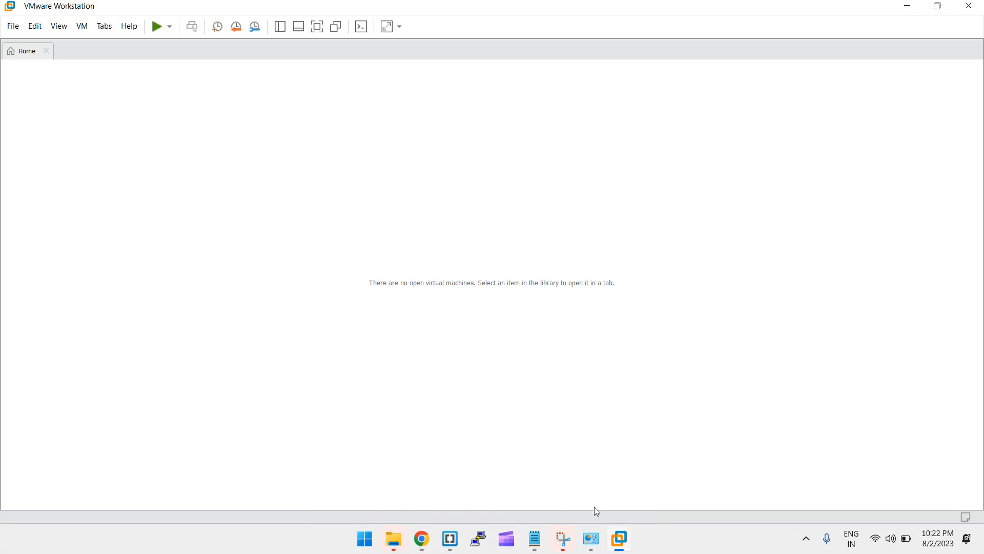
{"action": "right_click", "coordinate": [394, 538]}
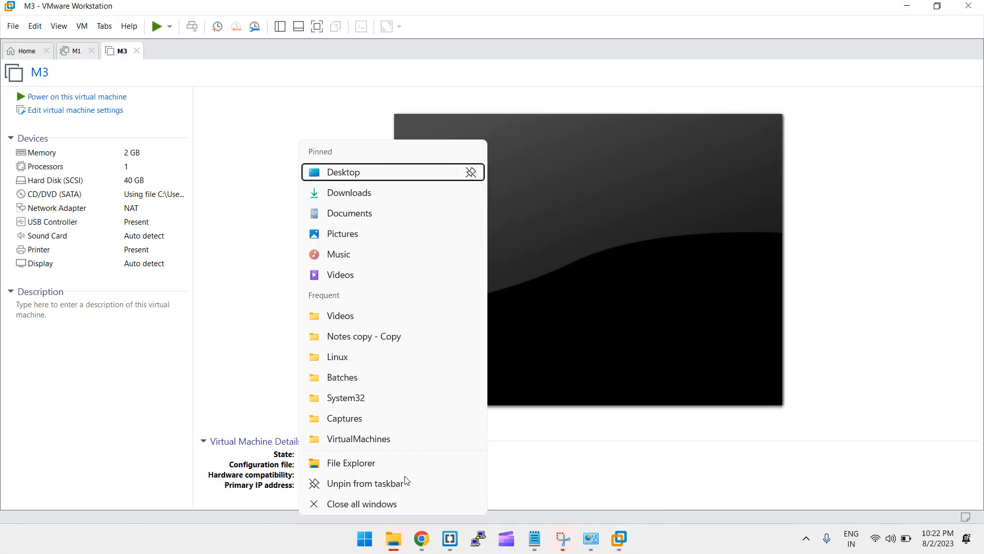
{"action": "left_click", "coordinate": [397, 503]}
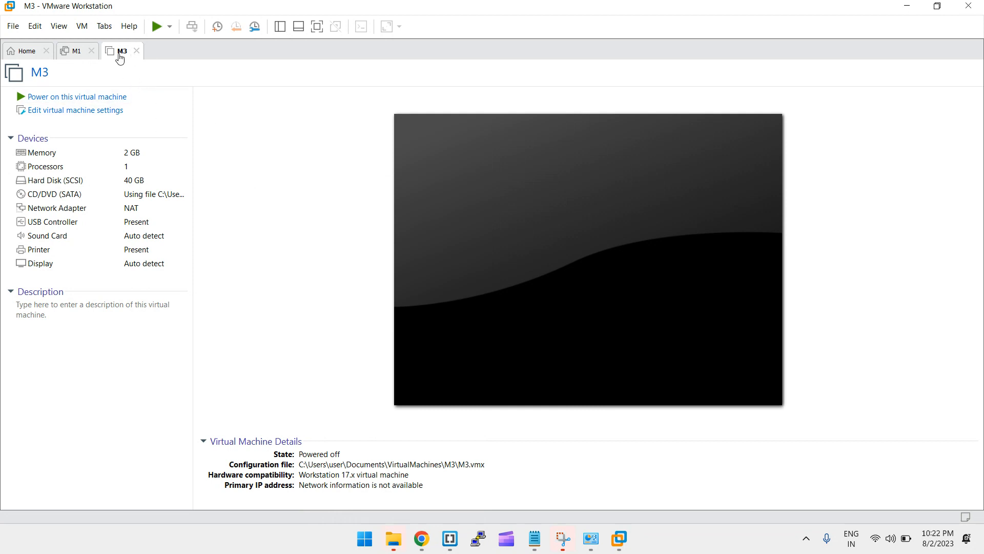
From the Home tab, start a new virtual machine via File > New Virtual Machine
{"action": "left_click", "coordinate": [26, 51]}
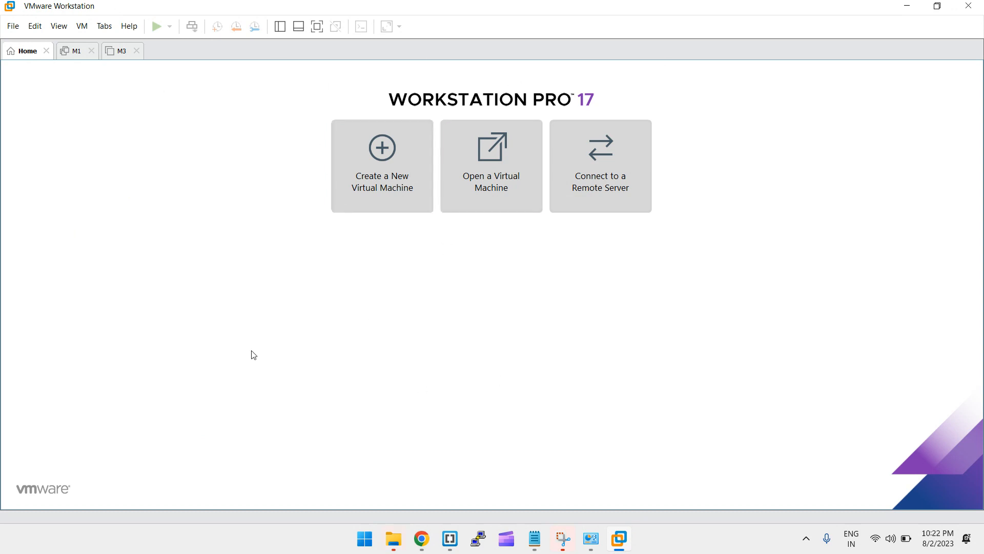
{"action": "left_click", "coordinate": [13, 28]}
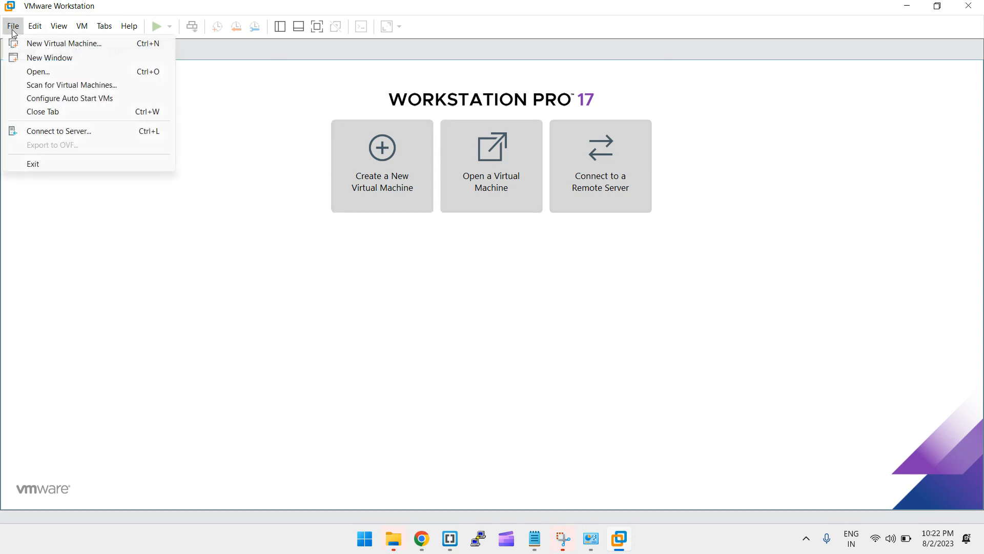
{"action": "left_click", "coordinate": [42, 43]}
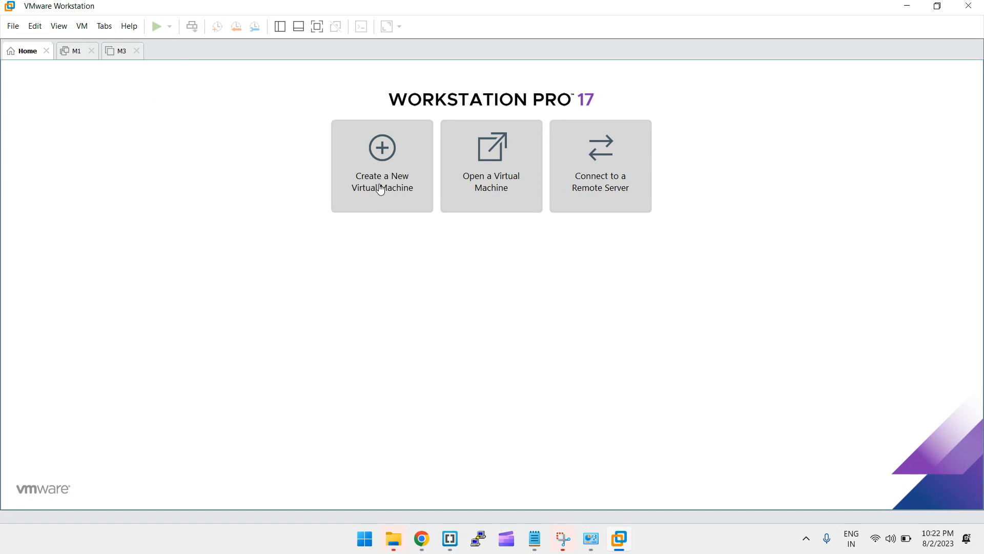
{"action": "left_click_drag", "start_coordinate": [447, 135], "coordinate": [301, 100]}
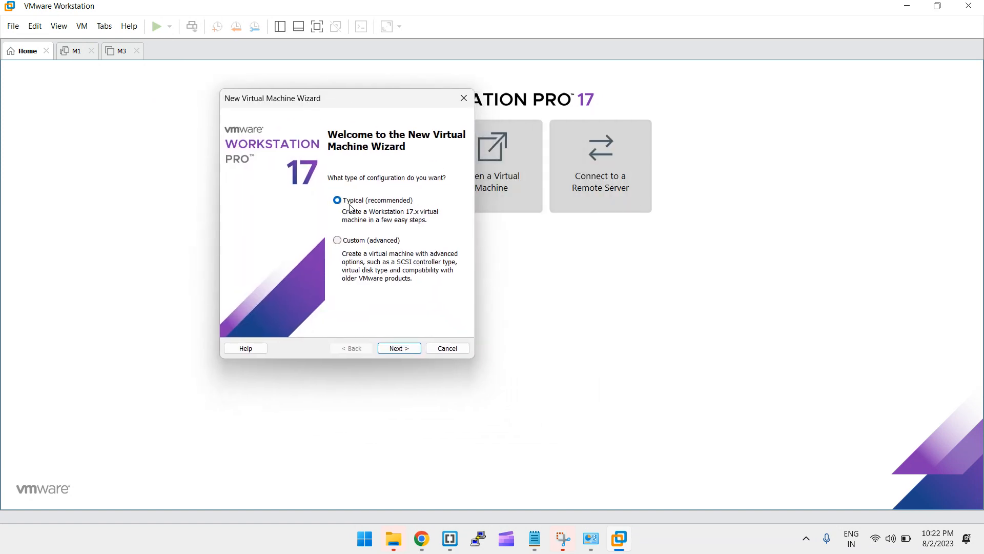
Advance through the New Virtual Machine Wizard's opening pages
{"action": "left_click", "coordinate": [371, 241]}
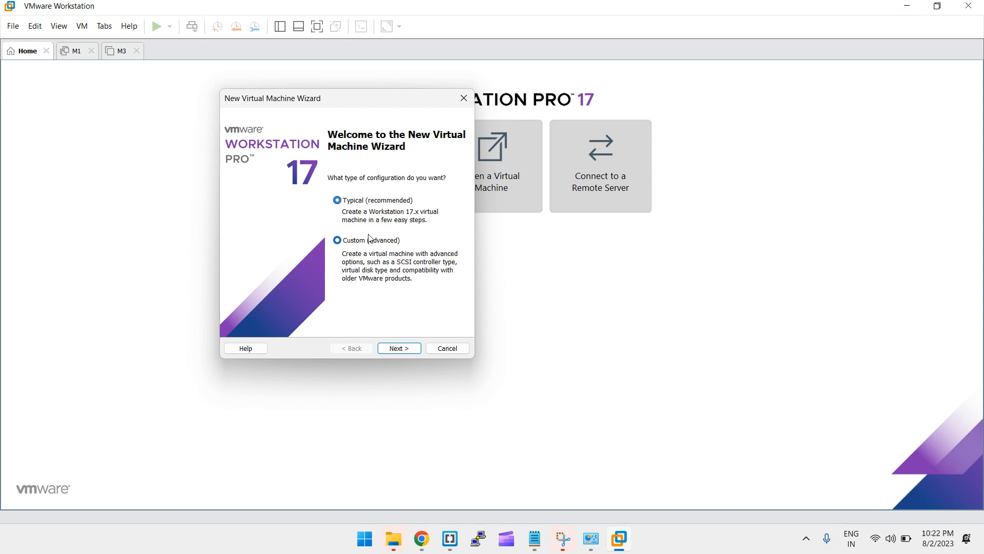
{"action": "left_click", "coordinate": [352, 204]}
{"action": "left_click", "coordinate": [404, 349]}
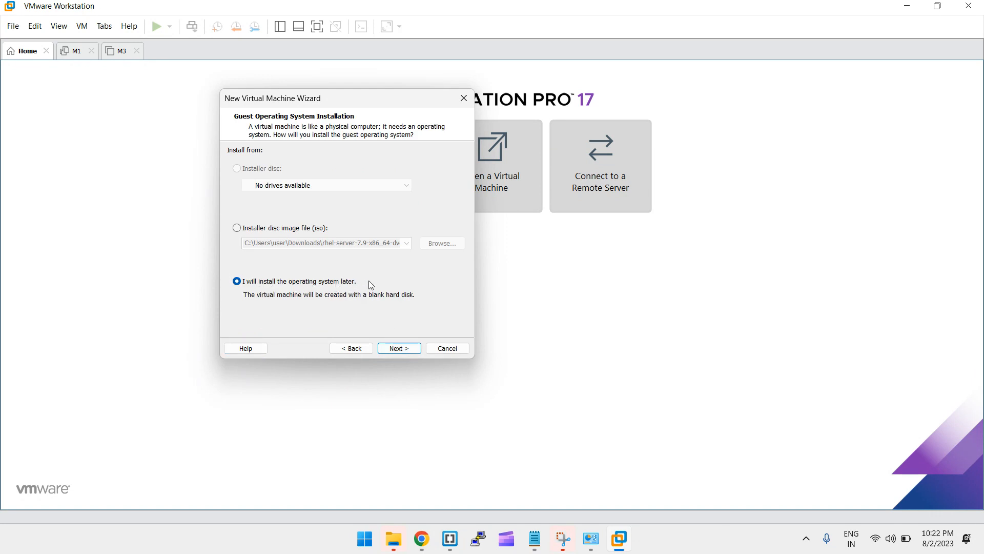
{"action": "left_click", "coordinate": [403, 349]}
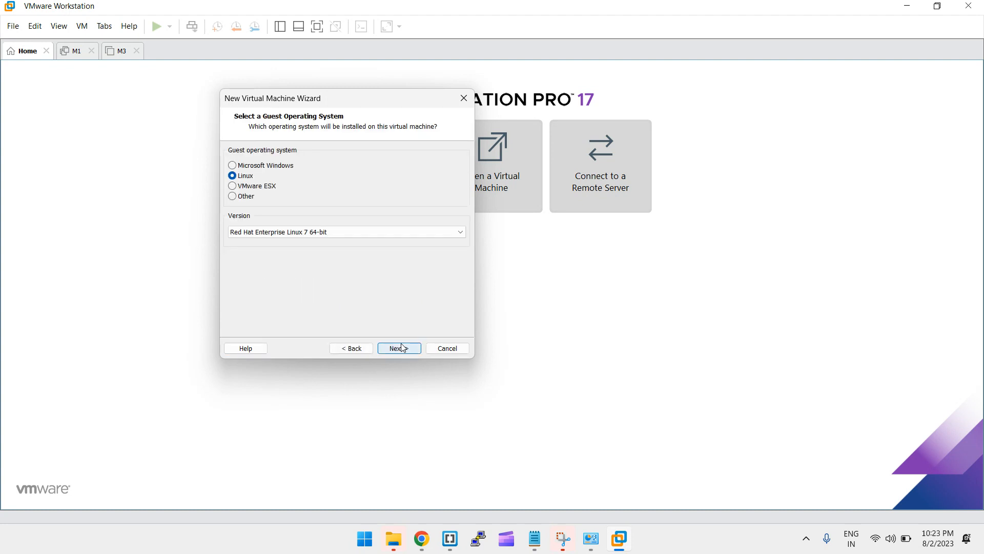
{"action": "left_click", "coordinate": [403, 348]}
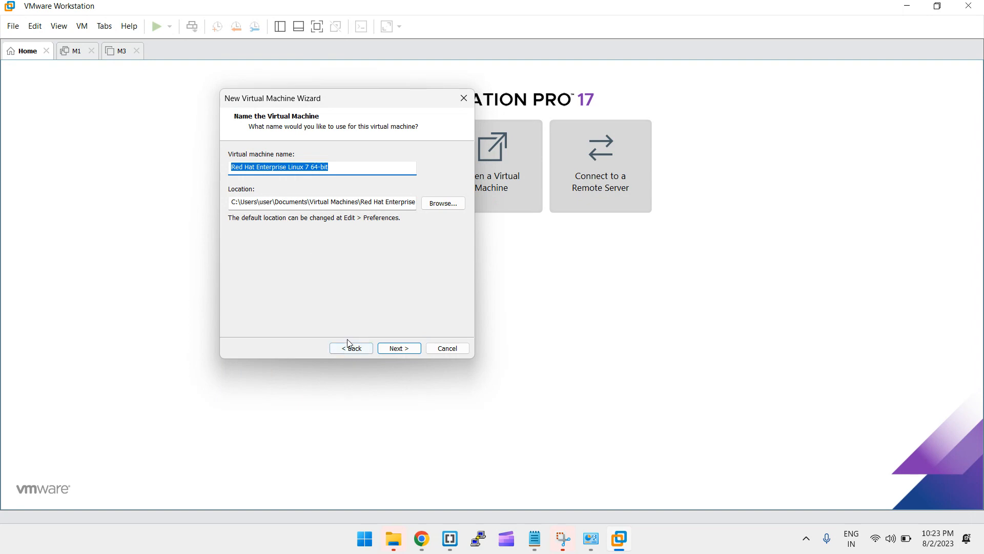
{"action": "left_click", "coordinate": [351, 347]}
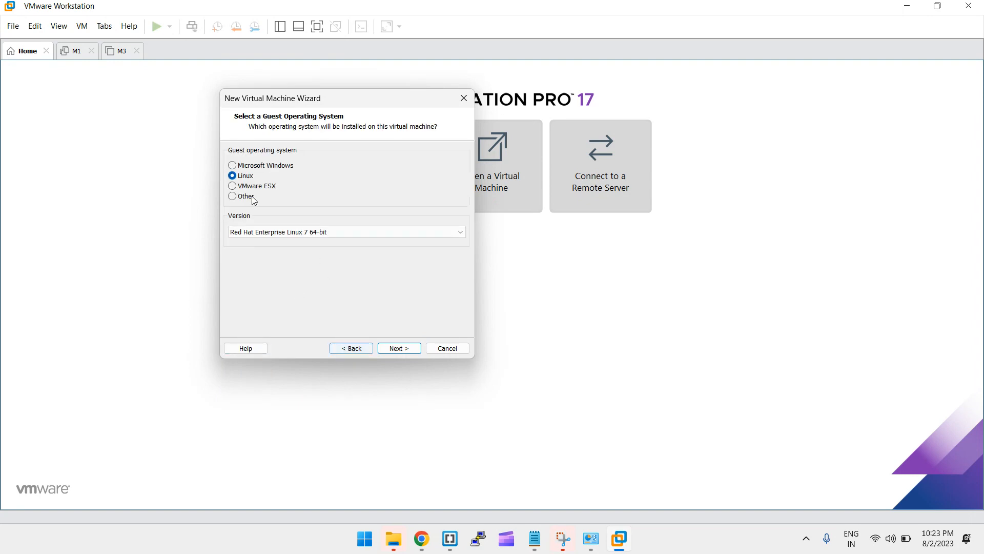
Choose Linux with version Red Hat Enterprise Linux 7 64-bit and continue
{"action": "left_click", "coordinate": [245, 167]}
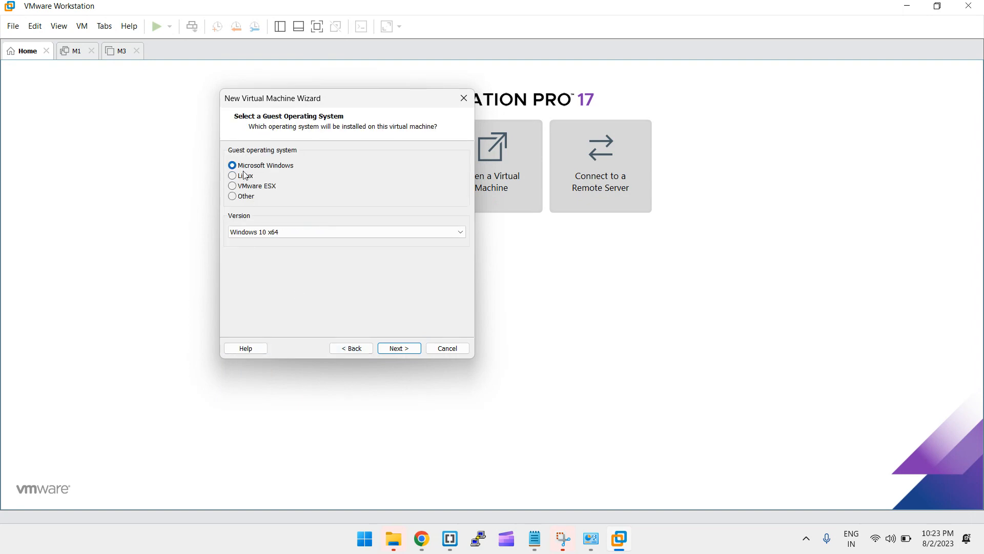
{"action": "left_click", "coordinate": [247, 175]}
{"action": "left_click", "coordinate": [251, 186]}
{"action": "left_click", "coordinate": [249, 176]}
{"action": "left_click", "coordinate": [285, 231]}
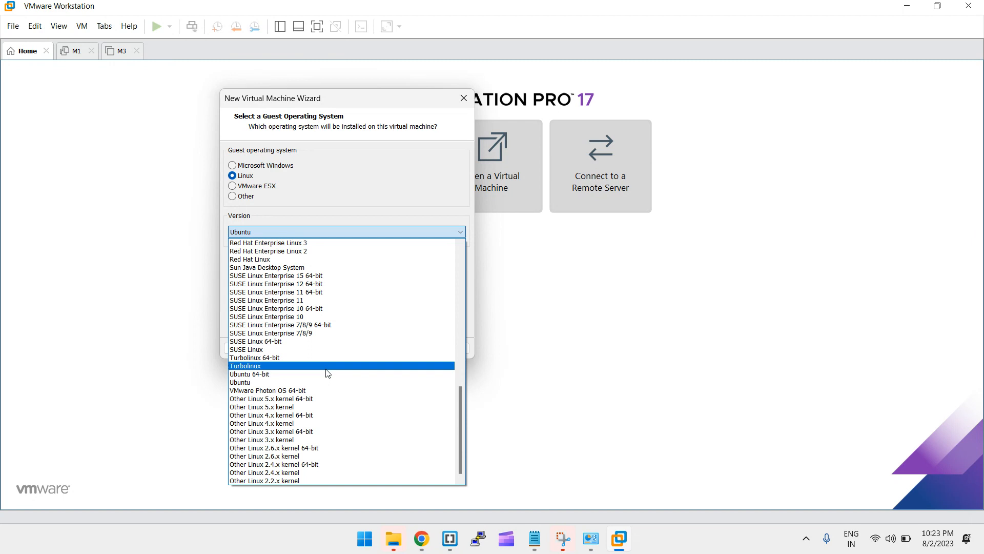
{"action": "scroll", "coordinate": [328, 373], "scroll_direction": "up", "scroll_amount": 5}
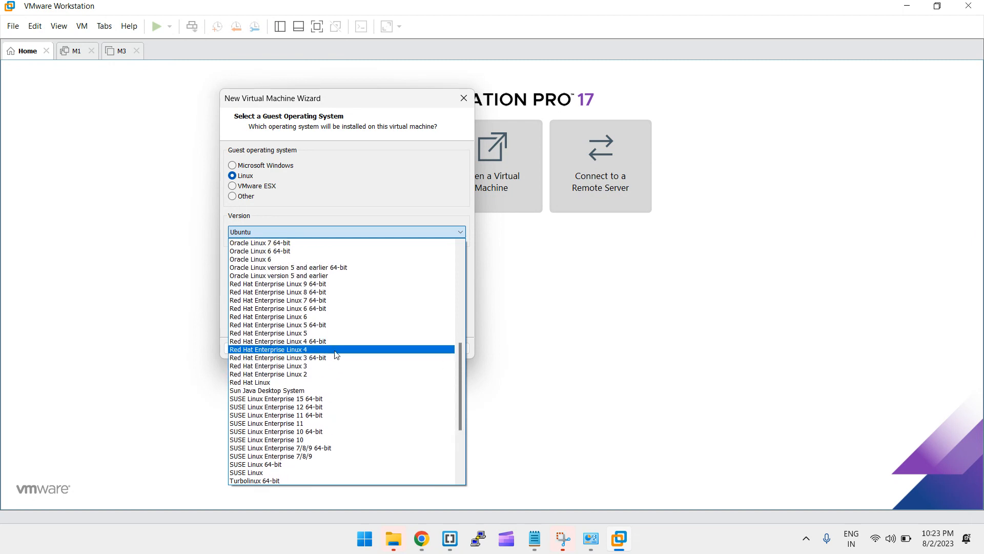
{"action": "left_click", "coordinate": [323, 302]}
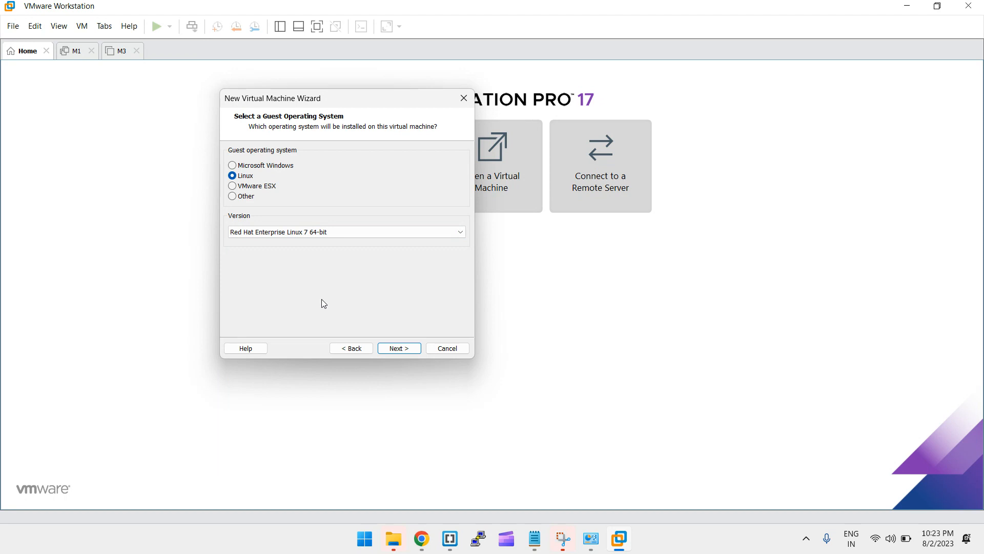
{"action": "left_click", "coordinate": [415, 351]}
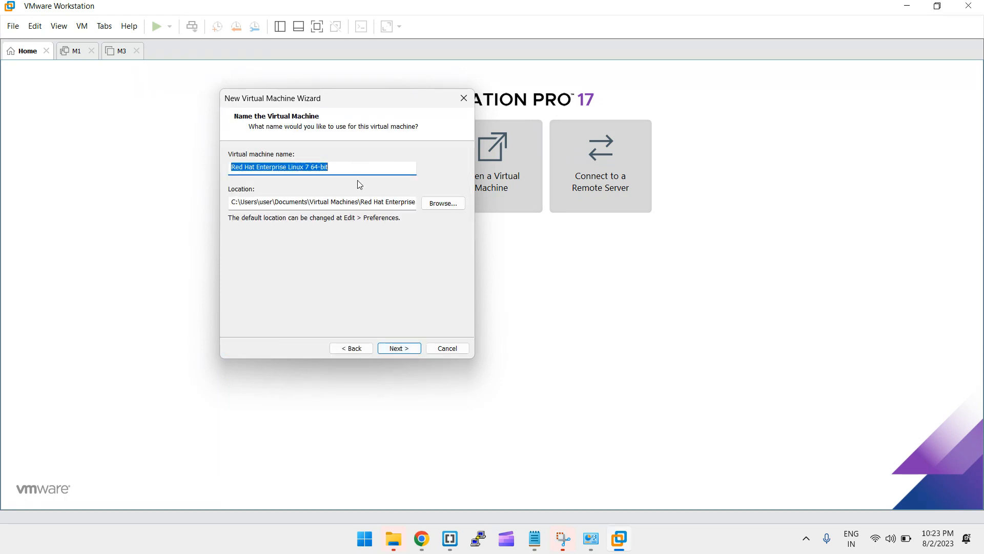
Name the virtual machine MachineforDemo and store it in a VirtualMachines folder
{"action": "key", "text": "BackSpace"}
{"action": "type", "text": "Machine"}
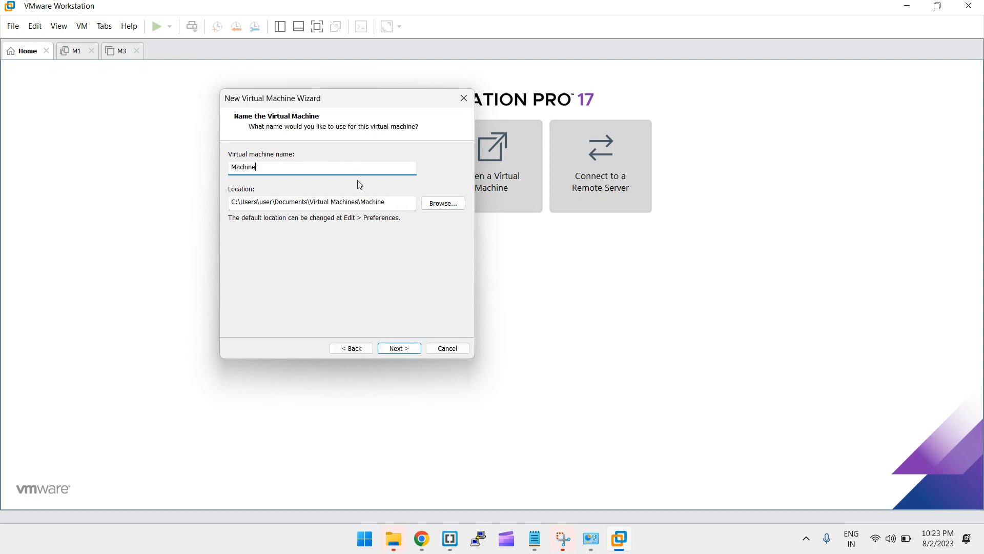
{"action": "type", "text": "forDemo"}
{"action": "left_click", "coordinate": [332, 202]}
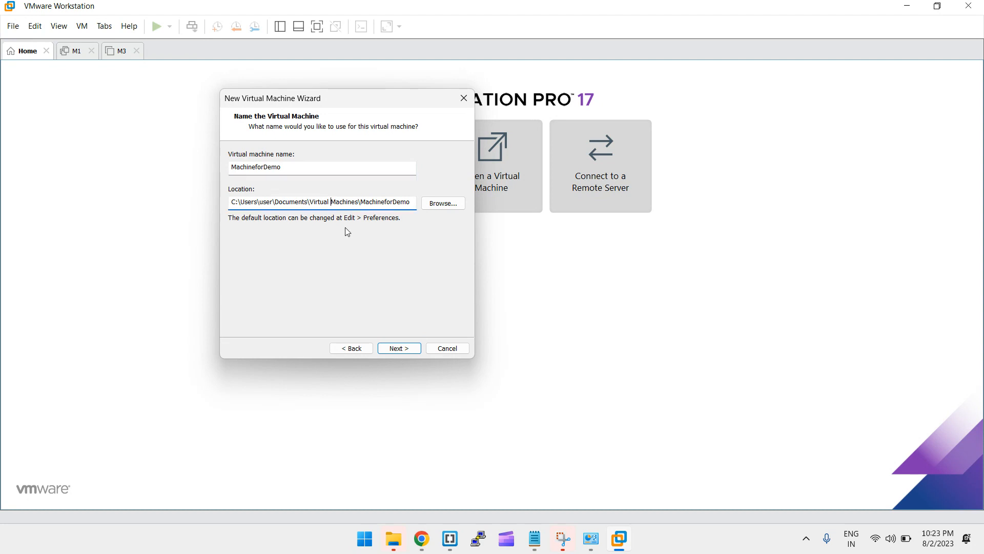
{"action": "key", "text": "BackSpace"}
Keep a 20 GB disk split into multiple files and finish creating the machine
{"action": "left_click", "coordinate": [398, 349]}
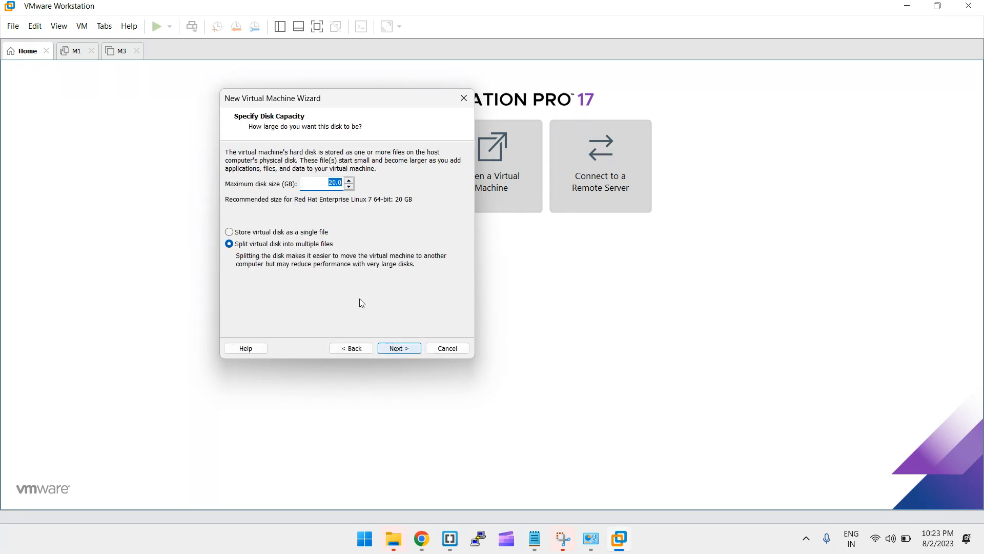
{"action": "left_click", "coordinate": [317, 181]}
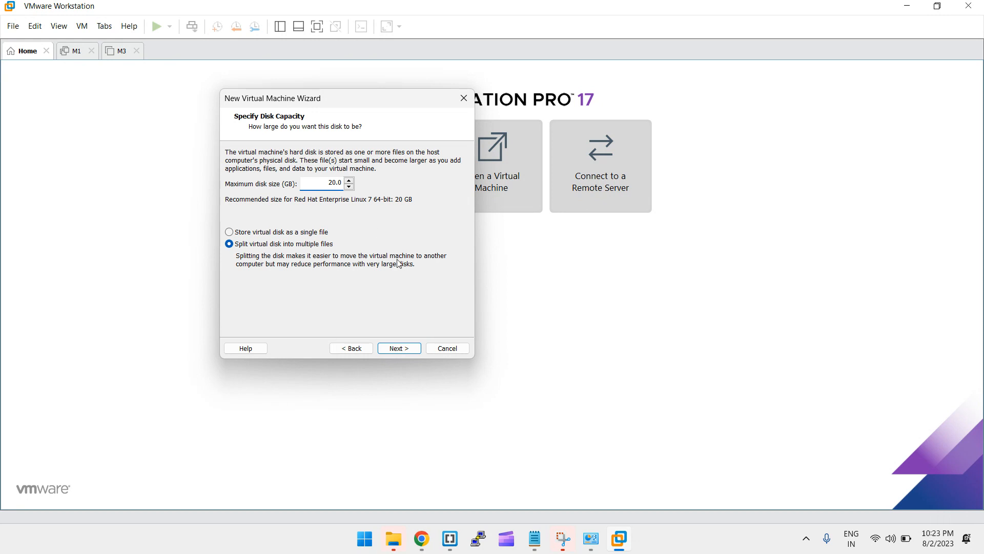
{"action": "left_click", "coordinate": [414, 351]}
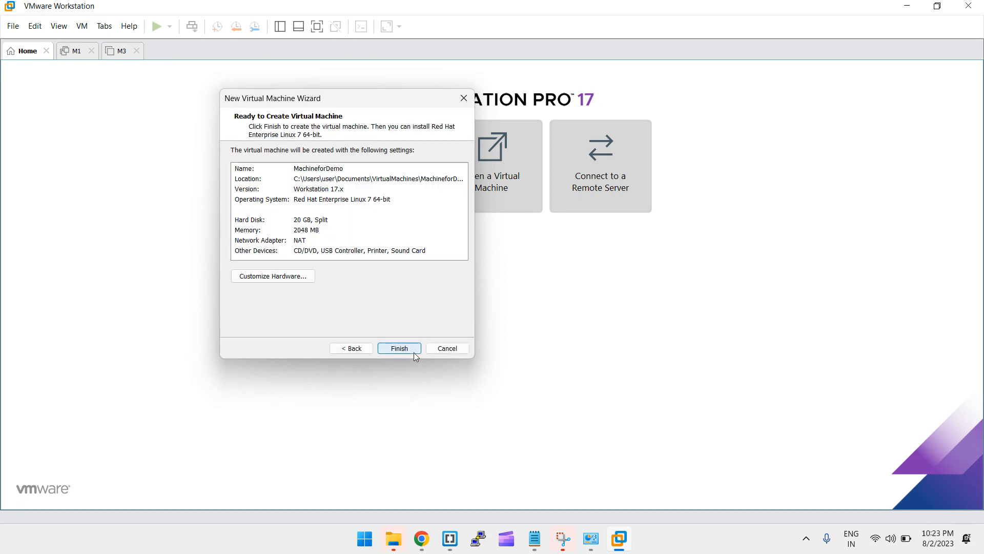
{"action": "left_click", "coordinate": [414, 352]}
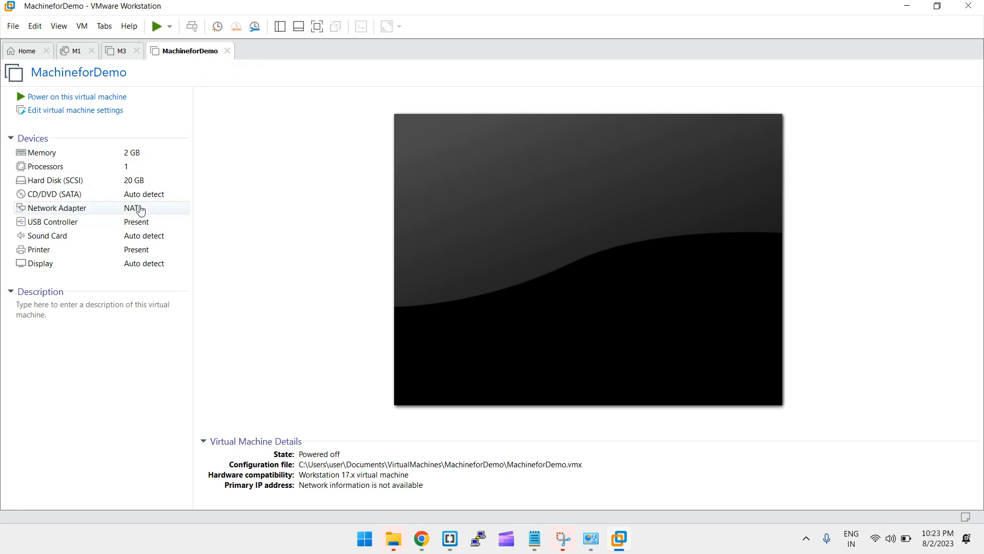
Attach rhel-server-7.9-x86_64-dvd.iso from Downloads to the CD/DVD drive and power on MachineforDemo
{"action": "left_click", "coordinate": [55, 199]}
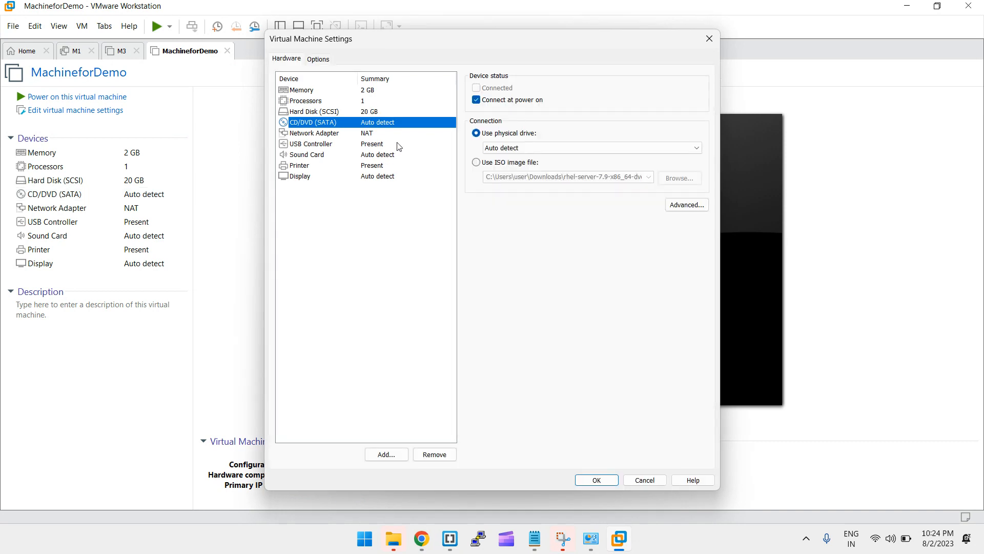
{"action": "left_click", "coordinate": [477, 163]}
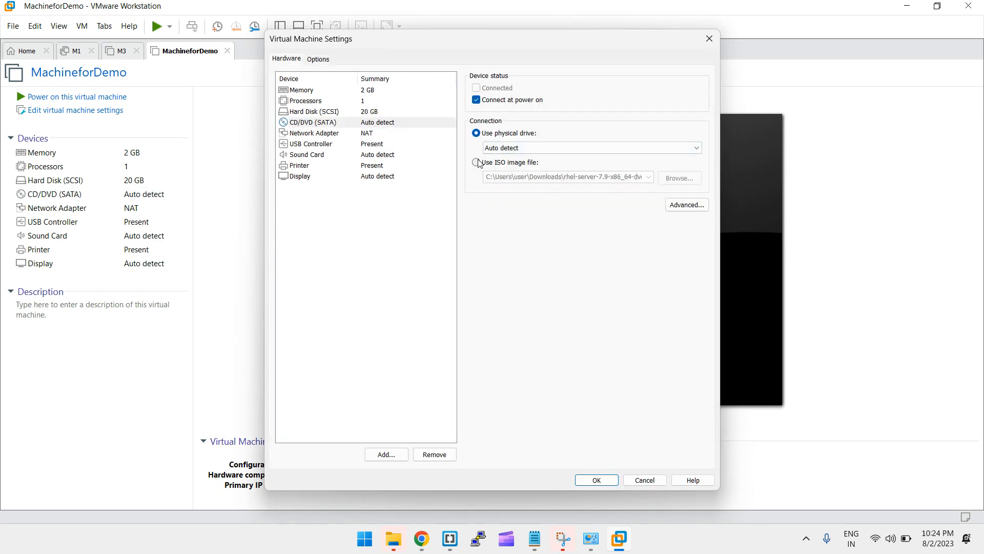
{"action": "left_click", "coordinate": [680, 178]}
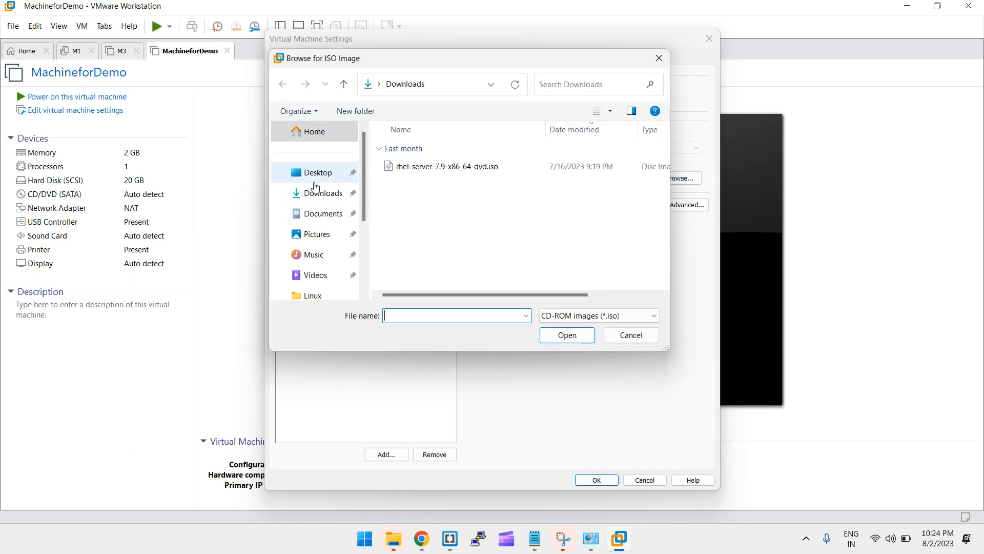
{"action": "left_click", "coordinate": [325, 197]}
{"action": "left_click", "coordinate": [470, 166]}
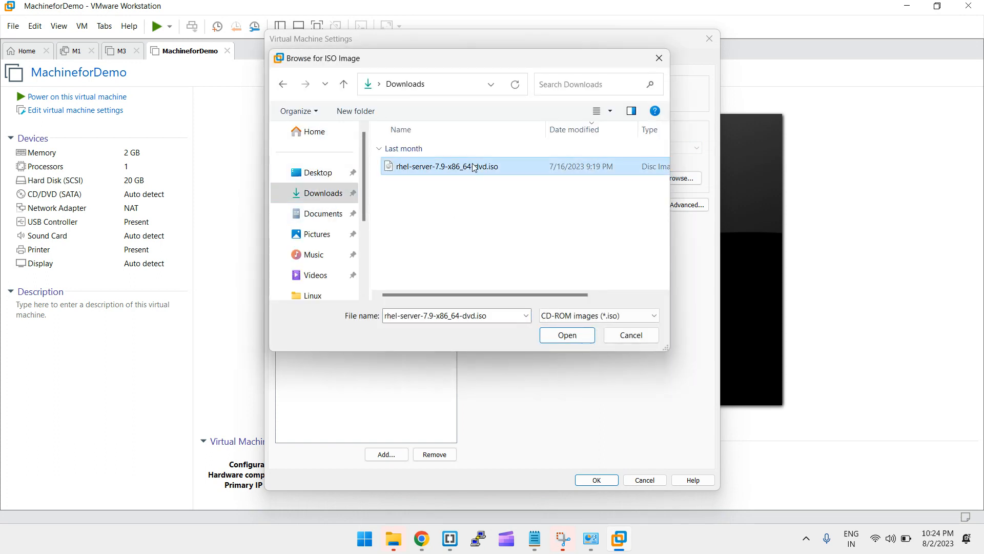
{"action": "double_click", "coordinate": [501, 165]}
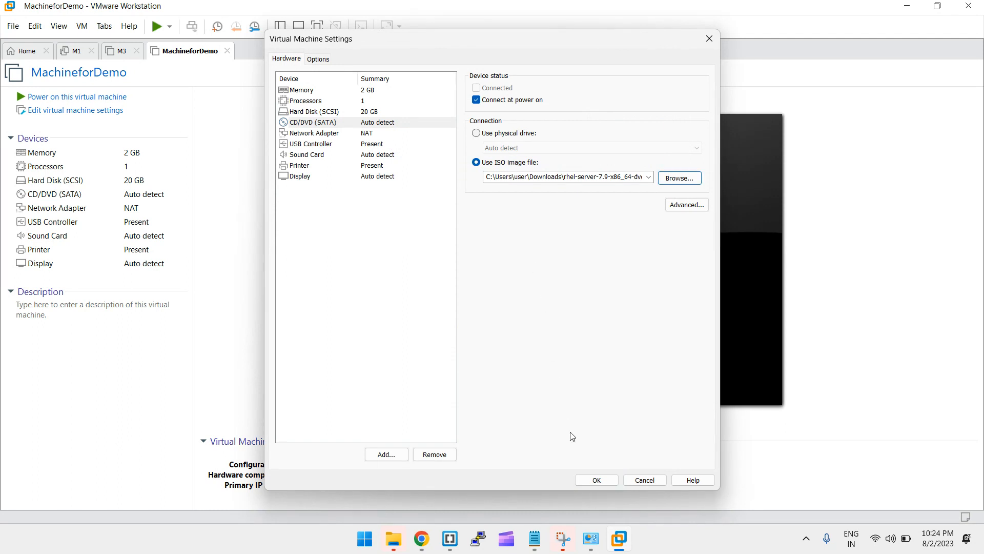
{"action": "left_click", "coordinate": [588, 480]}
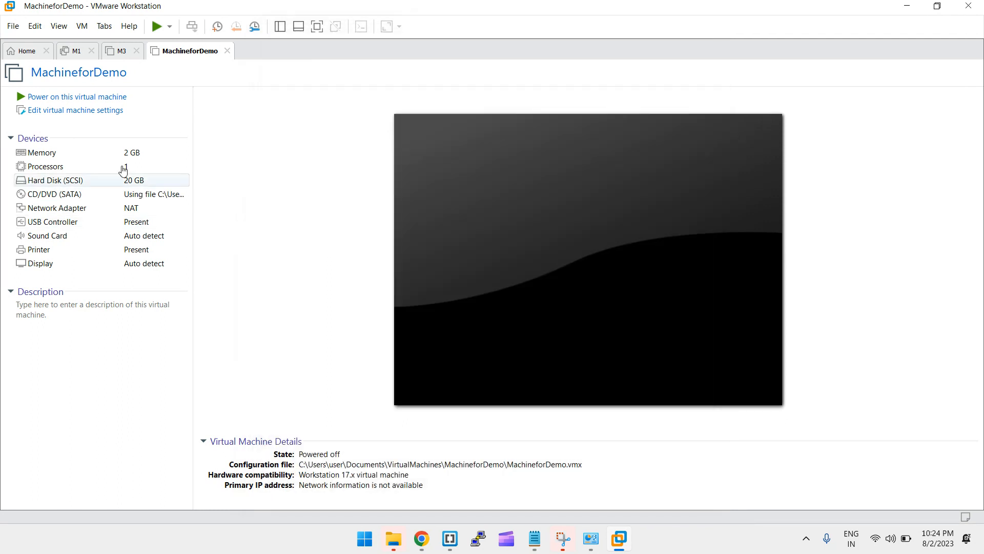
{"action": "left_click", "coordinate": [92, 98]}
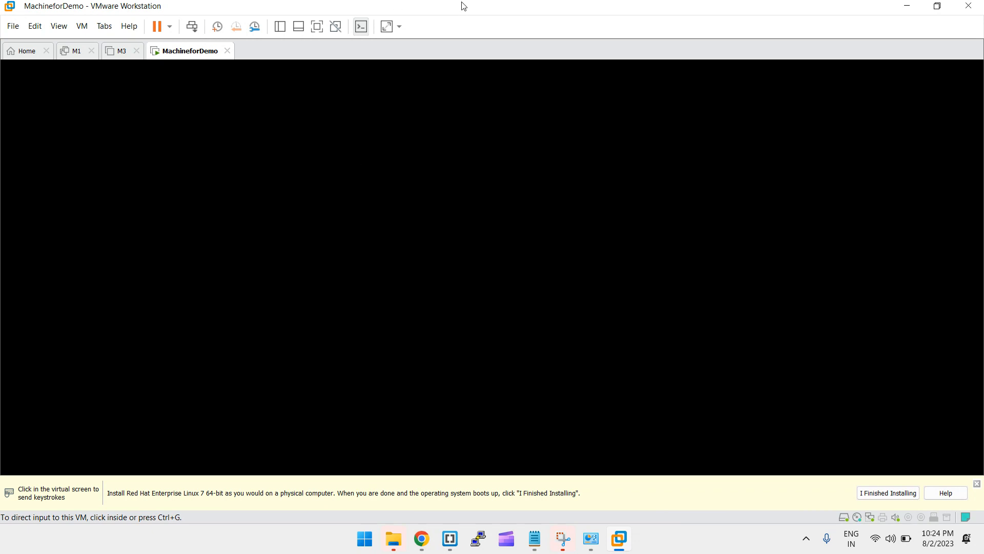
Dismiss the hint bar and stretch the VM display with Keep Aspect Ratio Stretch
{"action": "left_click", "coordinate": [976, 488]}
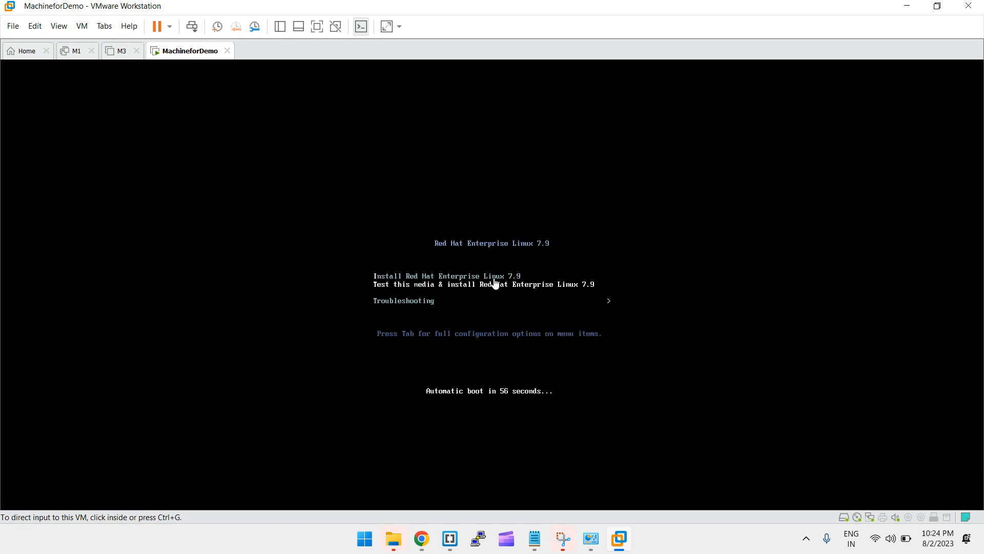
{"action": "left_click", "coordinate": [495, 283]}
{"action": "key", "text": "Up"}
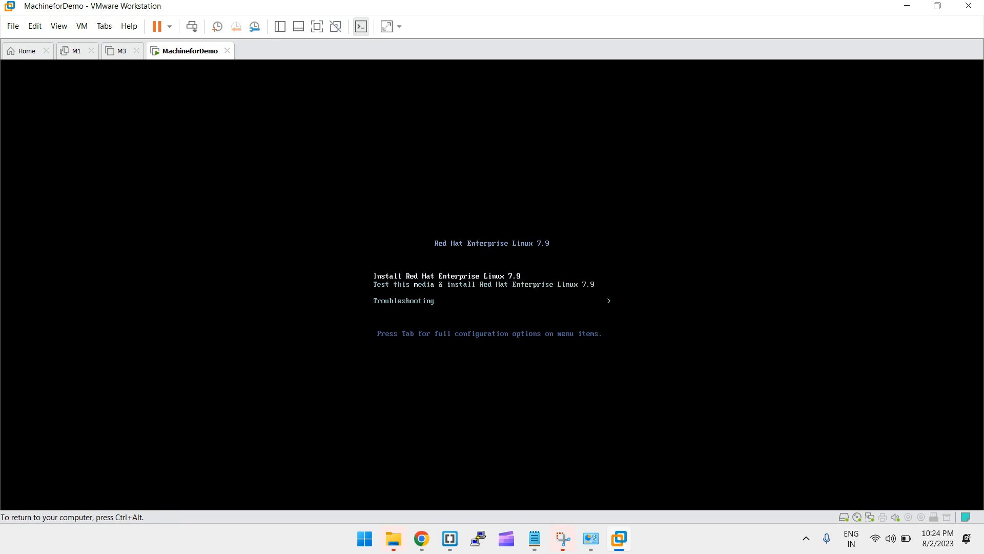
{"action": "key", "text": "ctrl+alt"}
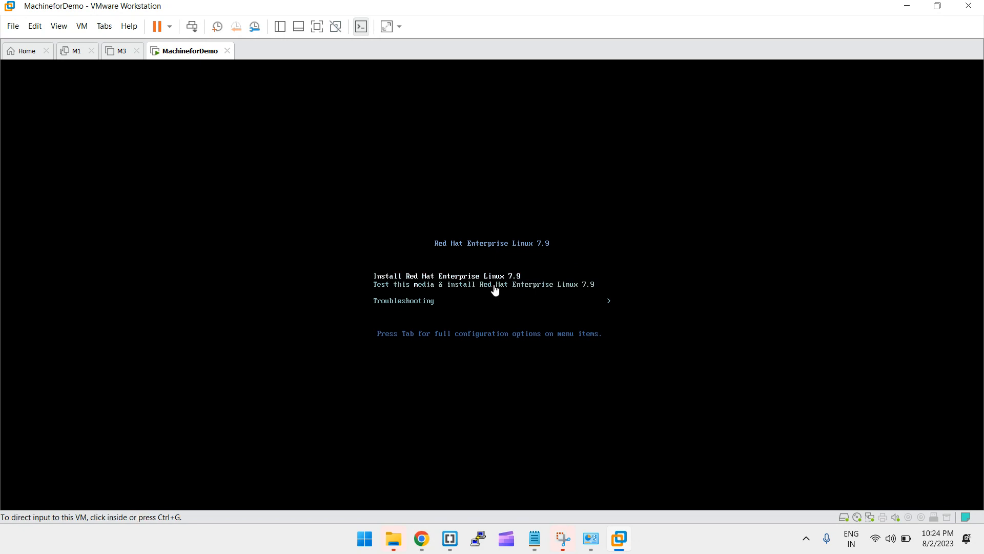
{"action": "left_click", "coordinate": [402, 27]}
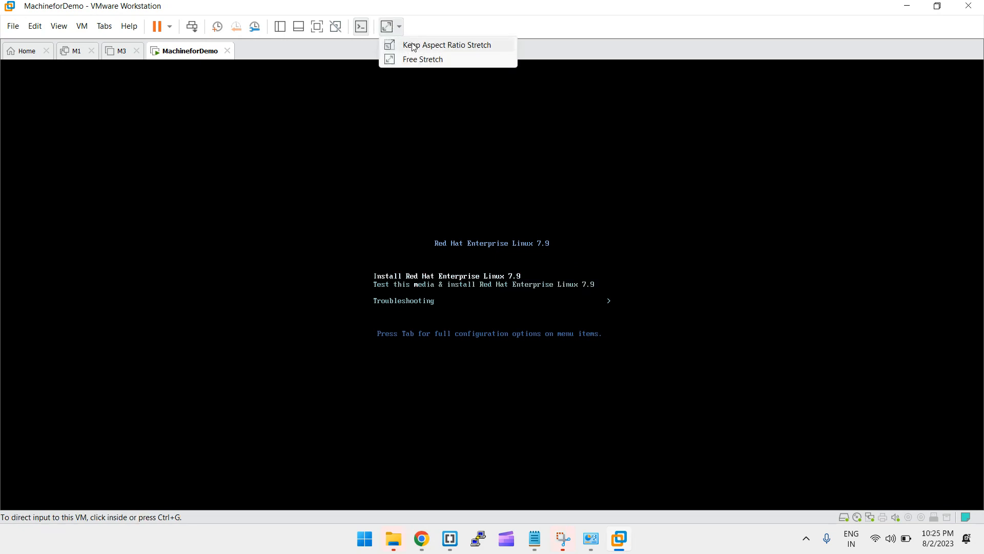
{"action": "left_click", "coordinate": [415, 45]}
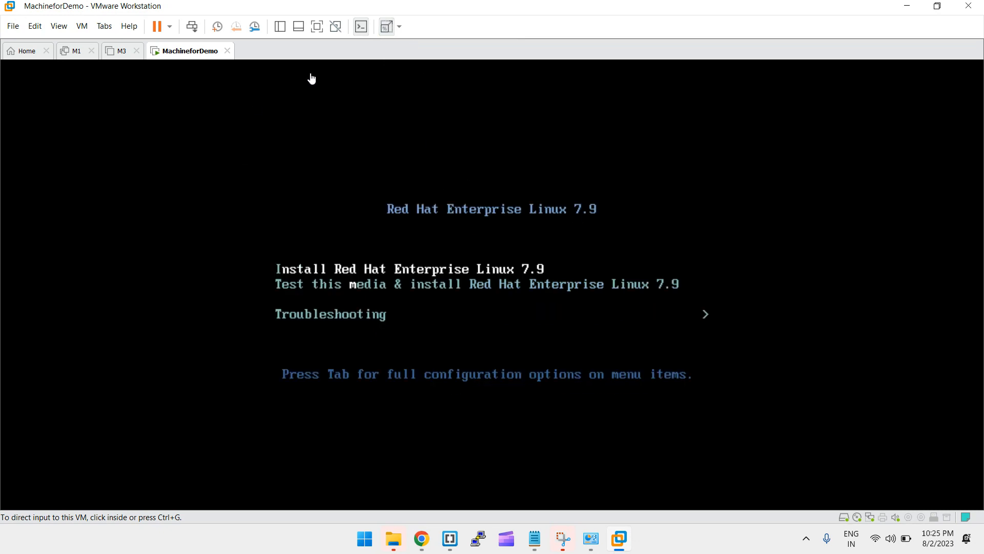
Select Install Red Hat Enterprise Linux 7.9 in the boot menu and start it
{"action": "left_click", "coordinate": [502, 328]}
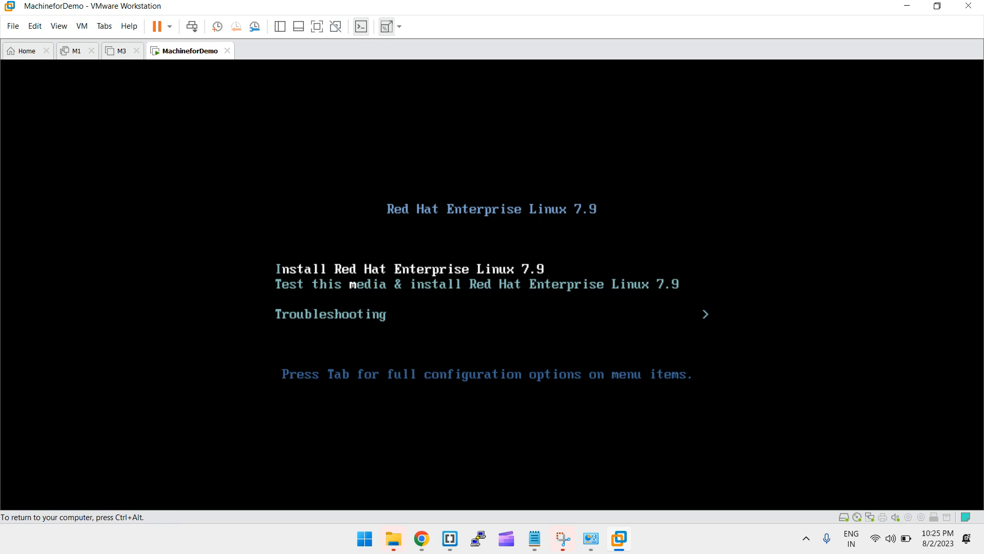
{"action": "key", "text": "ctrl+alt"}
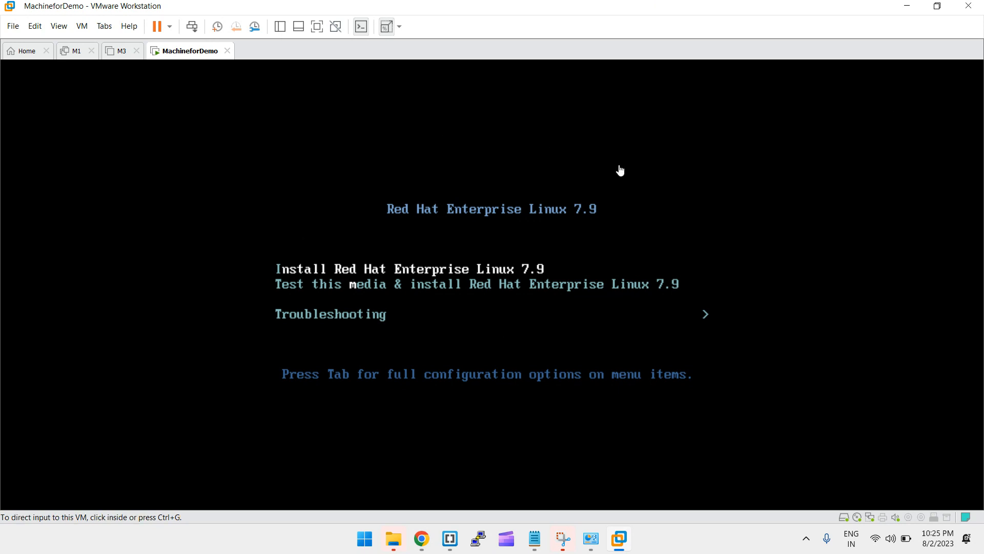
{"action": "left_click", "coordinate": [587, 224]}
{"action": "key", "text": "Down"}
{"action": "key", "text": "Up"}
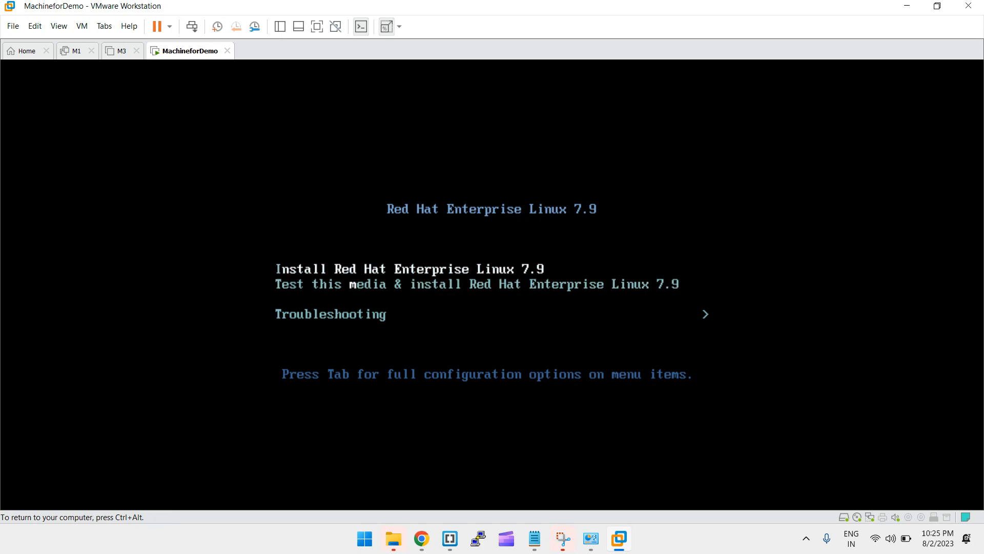
{"action": "key", "text": "Return"}
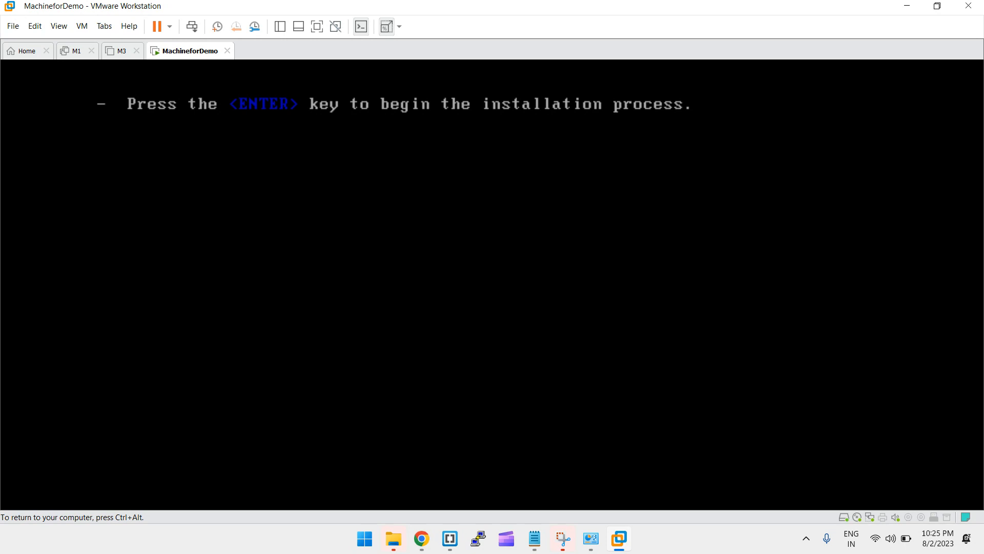
Let the RHEL installer boot proceed, then release input back to the host
{"action": "key", "text": "ctrl+alt"}
{"action": "key", "text": "Return"}
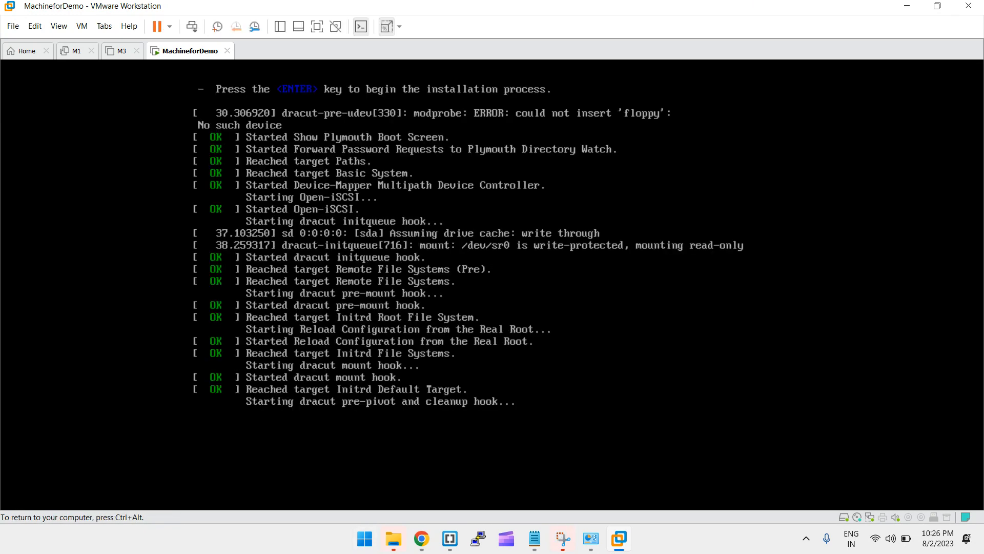
{"action": "key", "text": "ctrl+alt"}
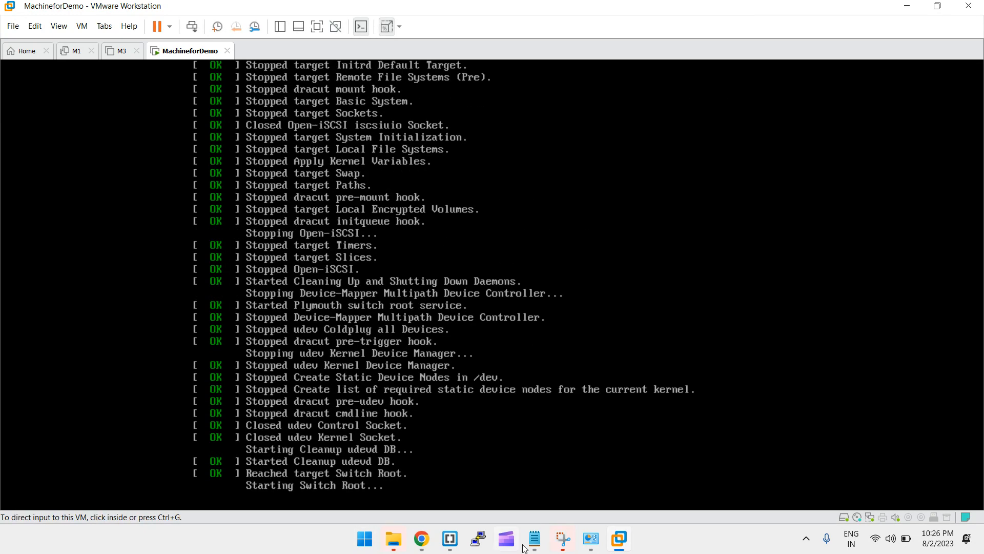
Open the Snipping Tool and close it again
{"action": "left_click", "coordinate": [559, 542]}
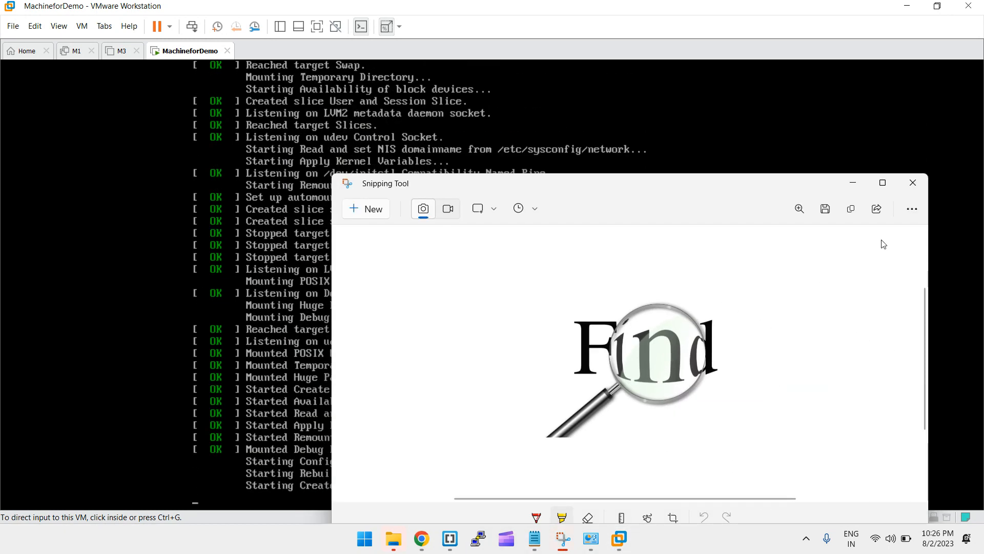
{"action": "left_click", "coordinate": [914, 185]}
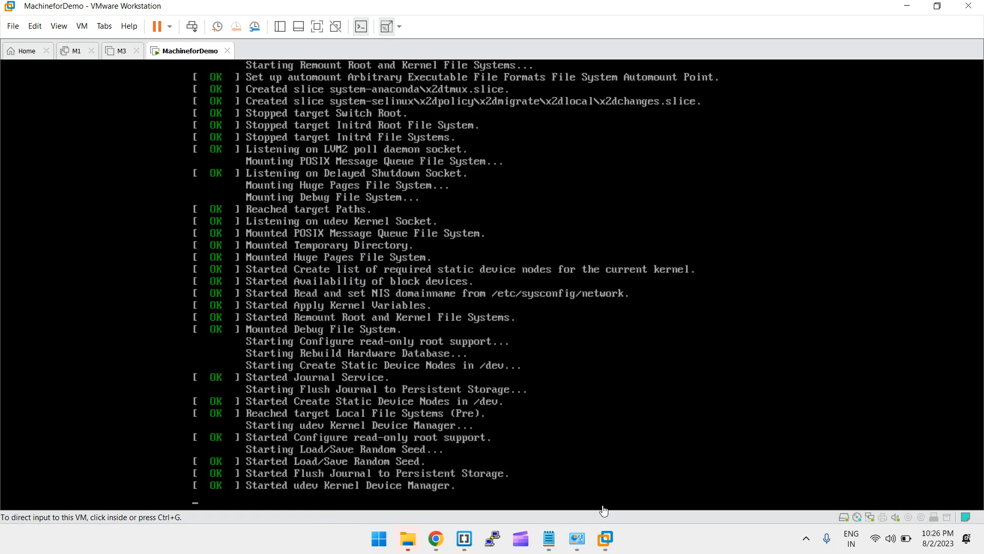
{"action": "mouse_move", "coordinate": [403, 545]}
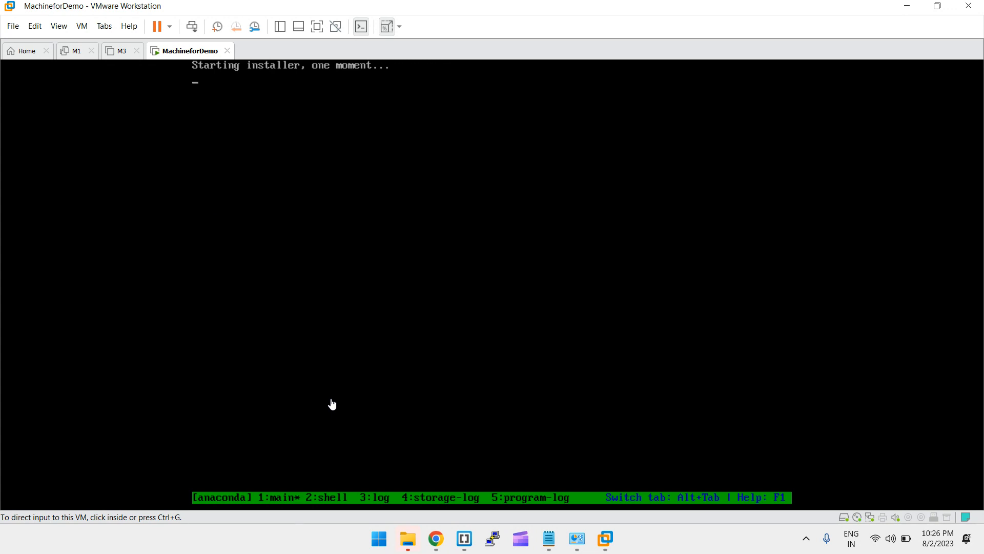
Close the M1 and M3 machine tabs and turn on the VM Library panel
{"action": "left_click", "coordinate": [91, 50]}
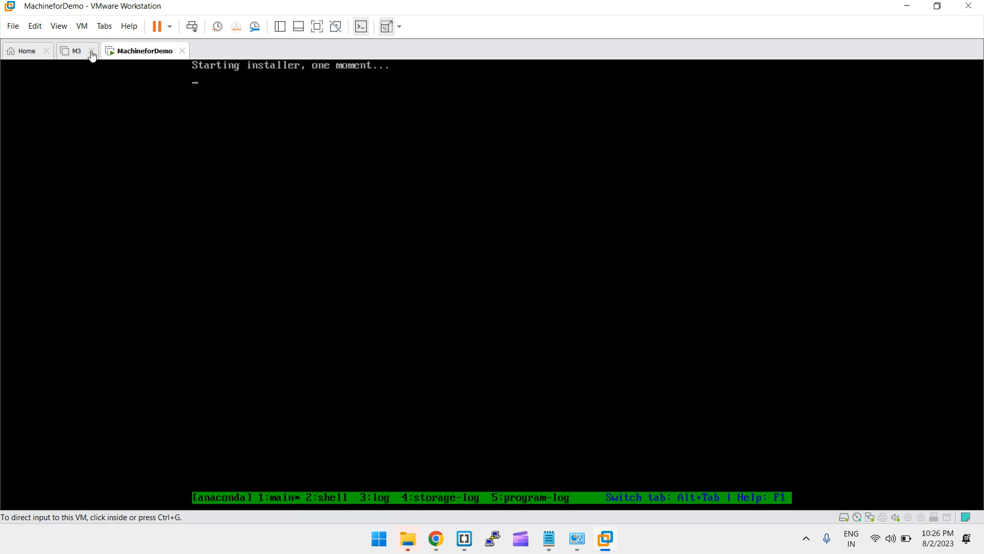
{"action": "left_click", "coordinate": [92, 51]}
{"action": "left_click", "coordinate": [93, 65]}
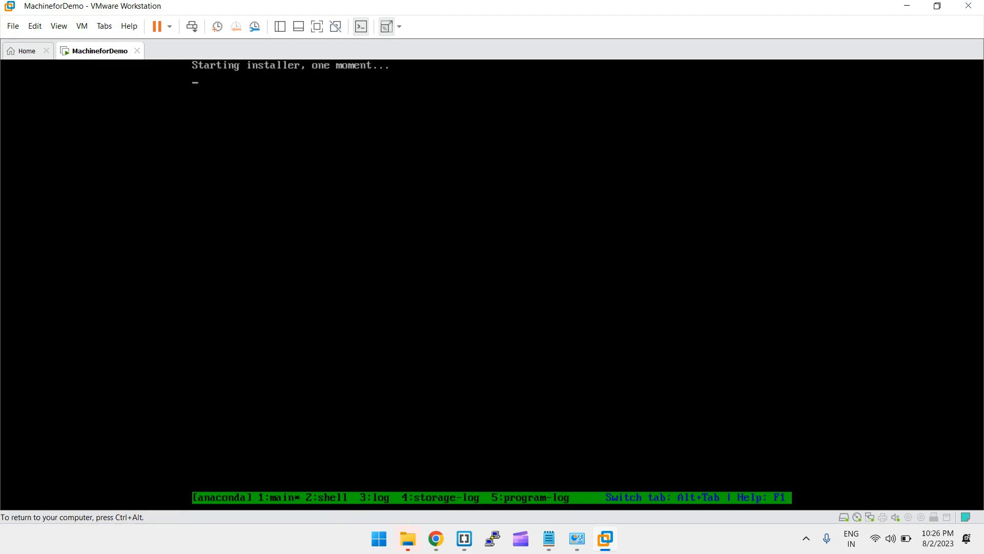
{"action": "key", "text": "ctrl+alt"}
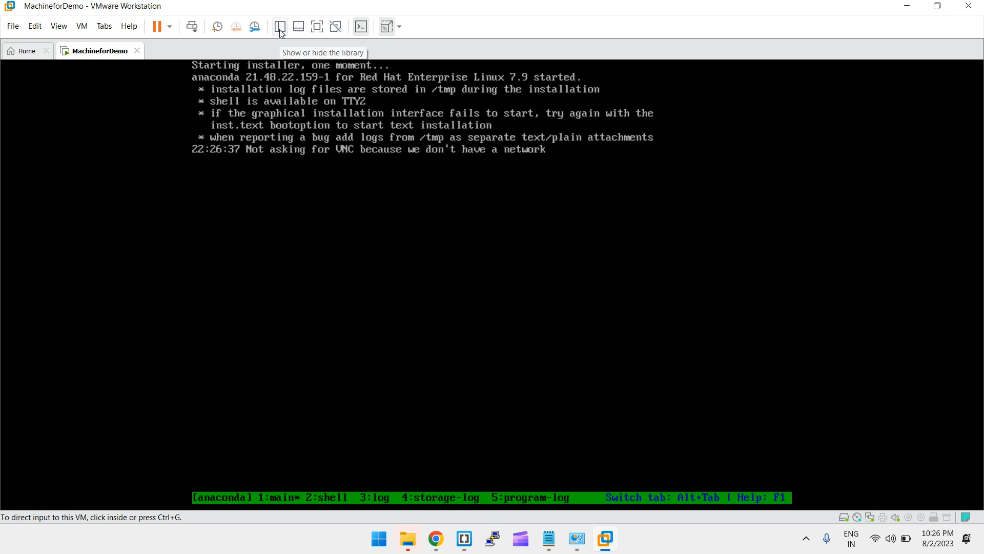
{"action": "left_click", "coordinate": [280, 31]}
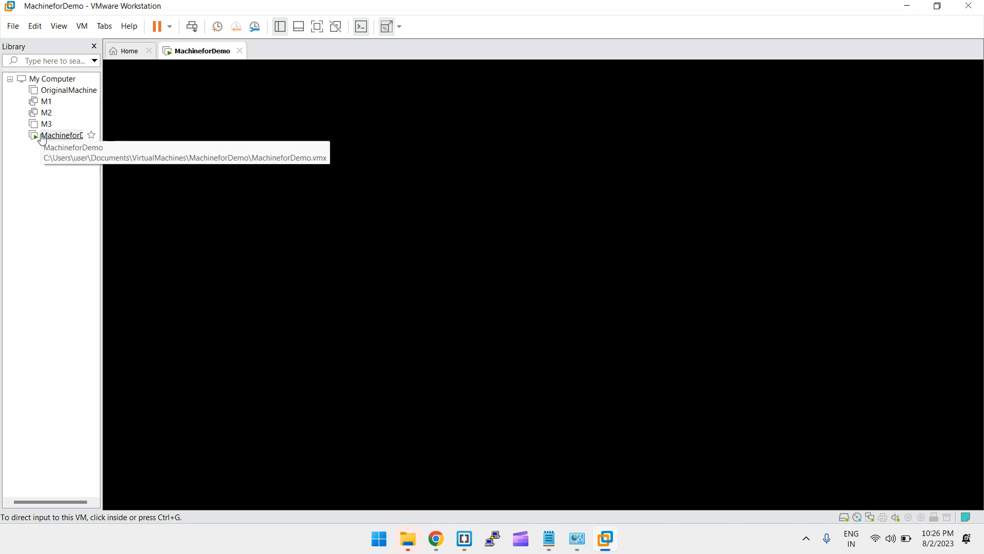
Restore and then maximize the VMware window while the RHEL welcome screen loads
{"action": "left_click", "coordinate": [236, 179]}
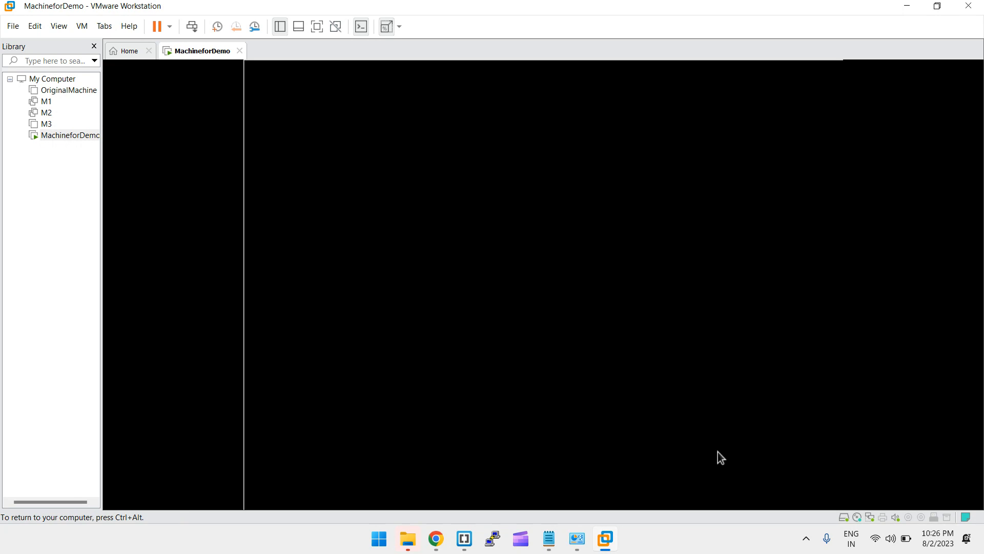
{"action": "key", "text": "ctrl+alt"}
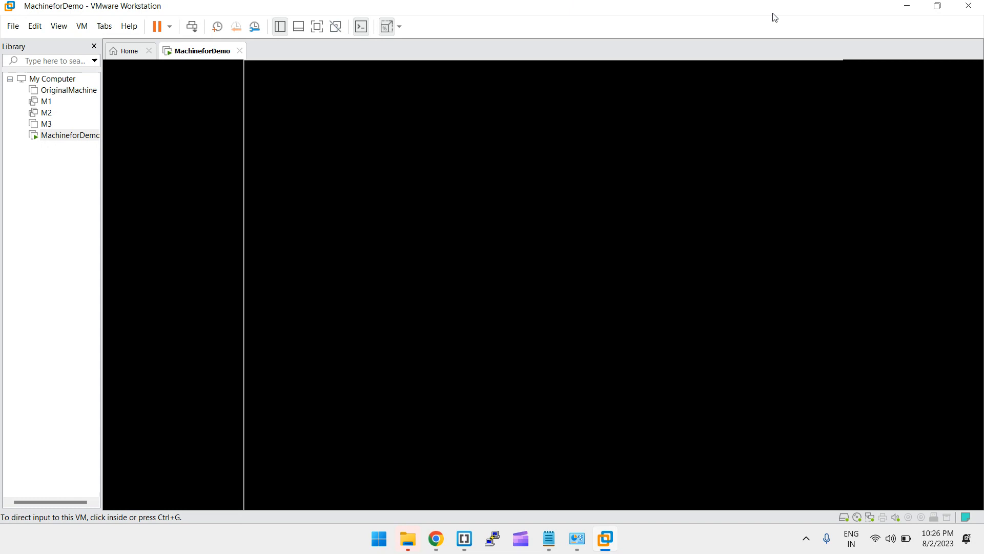
{"action": "left_click", "coordinate": [940, 6]}
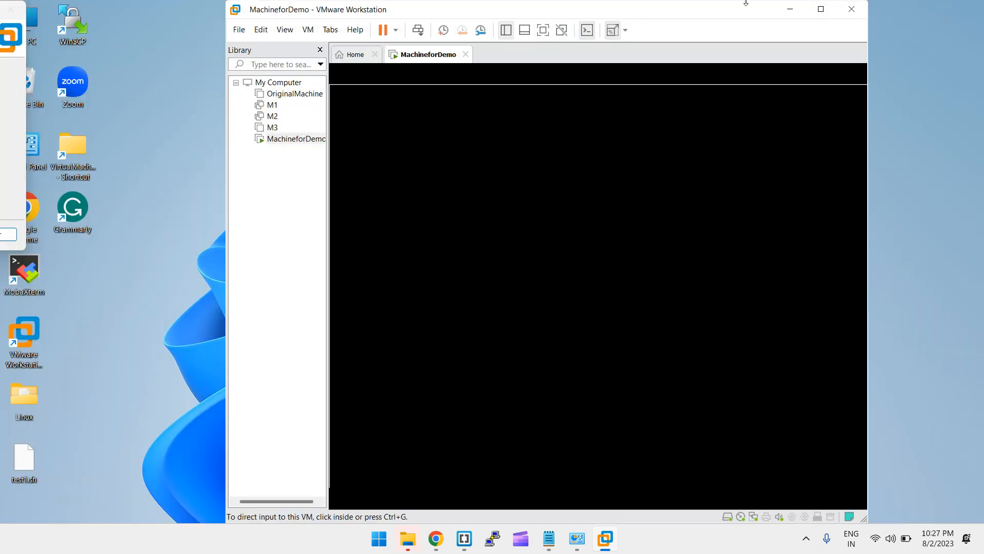
{"action": "left_click", "coordinate": [820, 8]}
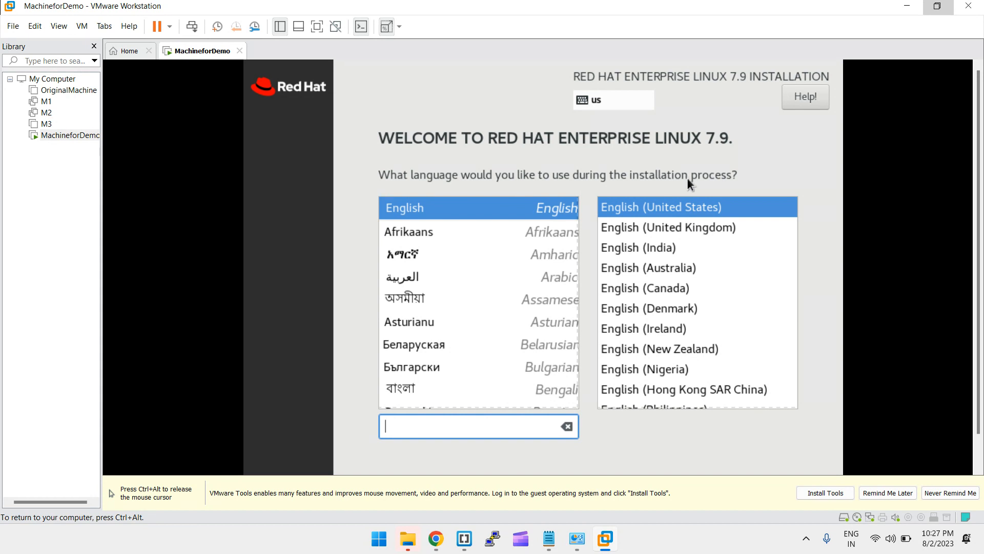
Scroll the language list and briefly select Kannada
{"action": "scroll", "coordinate": [455, 286], "scroll_direction": "down", "scroll_amount": 2}
{"action": "scroll", "coordinate": [455, 288], "scroll_direction": "down", "scroll_amount": 12}
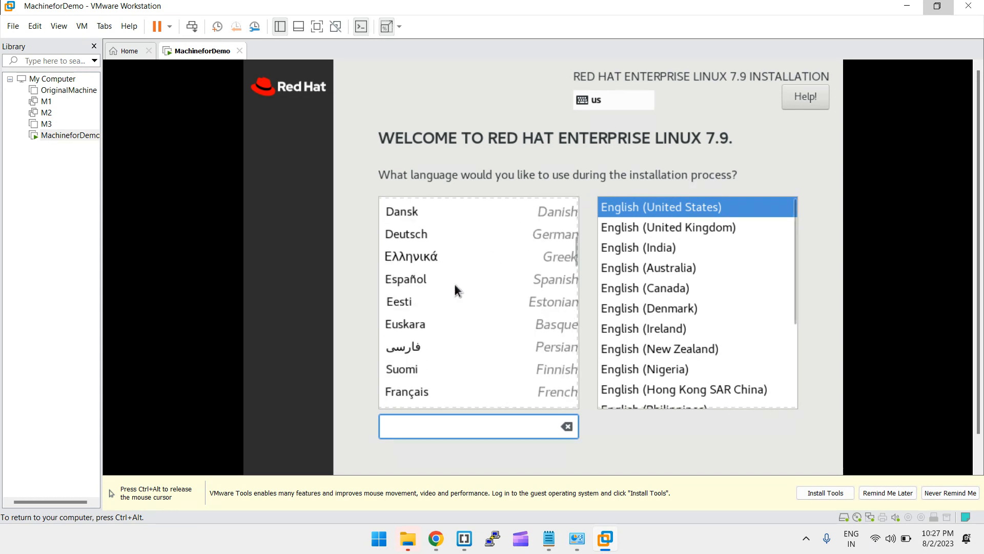
{"action": "scroll", "coordinate": [455, 289], "scroll_direction": "down", "scroll_amount": 4}
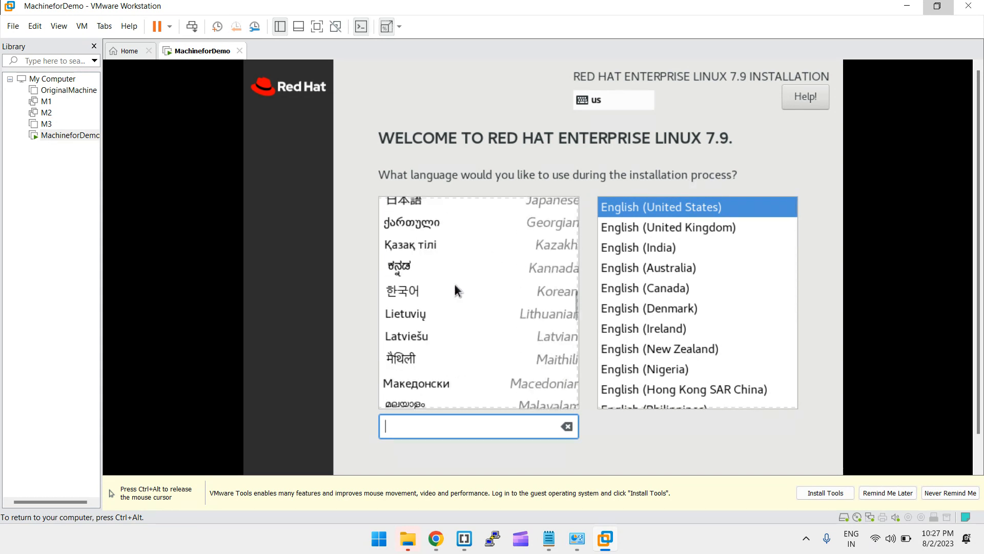
{"action": "left_click", "coordinate": [408, 269]}
Switch back to English, pick the English (India) locale, and dismiss the VMware Tools reminder
{"action": "scroll", "coordinate": [454, 259], "scroll_direction": "up", "scroll_amount": 18}
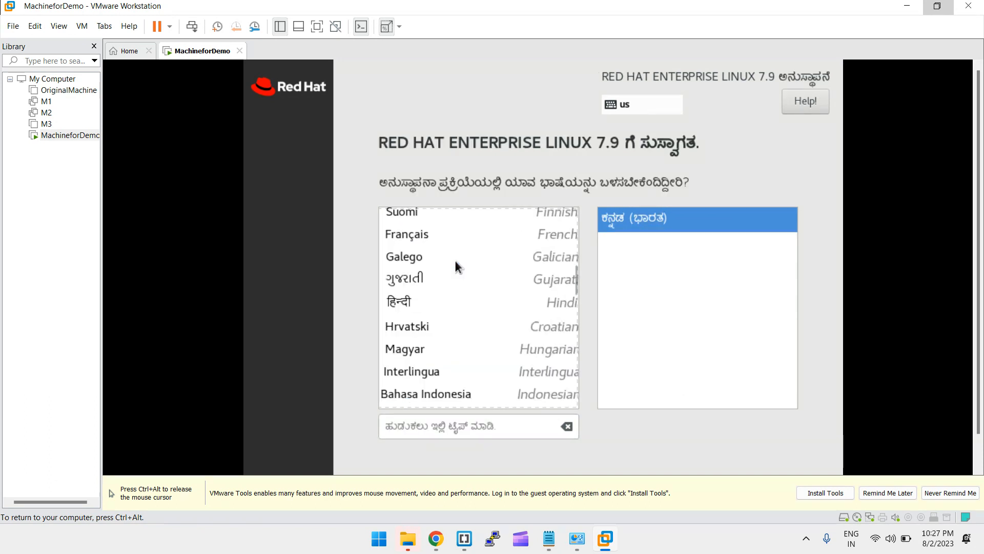
{"action": "scroll", "coordinate": [454, 259], "scroll_direction": "down", "scroll_amount": 10}
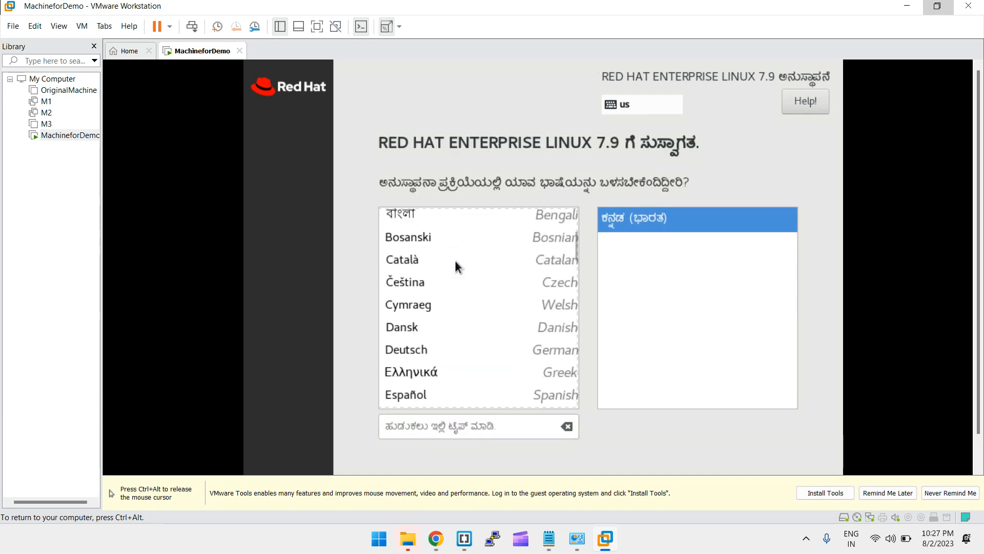
{"action": "scroll", "coordinate": [454, 259], "scroll_direction": "down", "scroll_amount": 10}
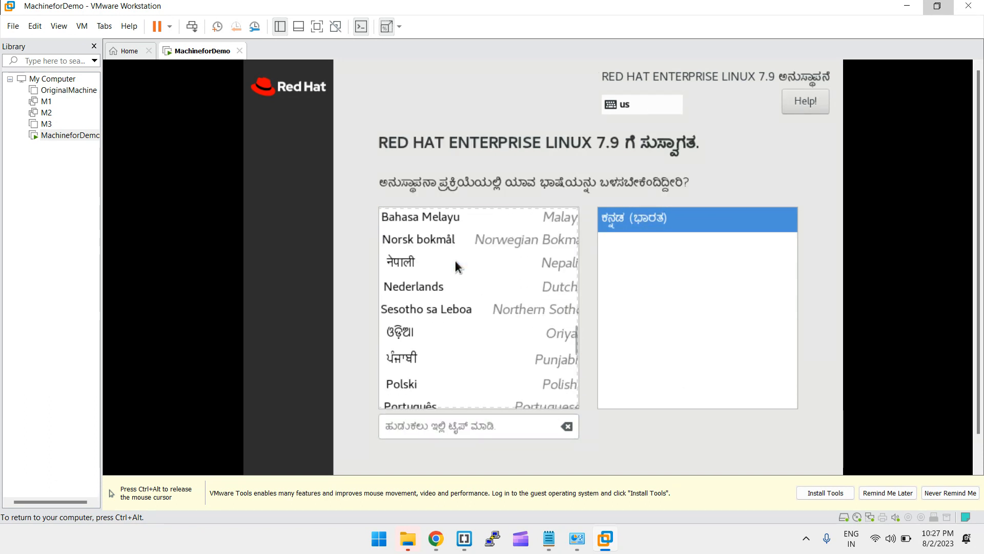
{"action": "scroll", "coordinate": [435, 356], "scroll_direction": "down", "scroll_amount": 2}
{"action": "scroll", "coordinate": [436, 356], "scroll_direction": "up", "scroll_amount": 15}
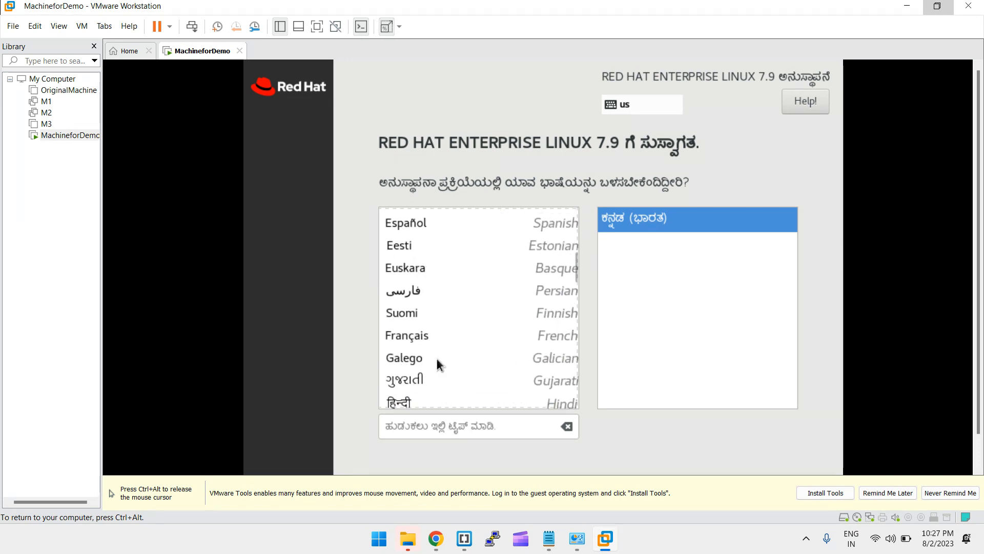
{"action": "left_click", "coordinate": [401, 218]}
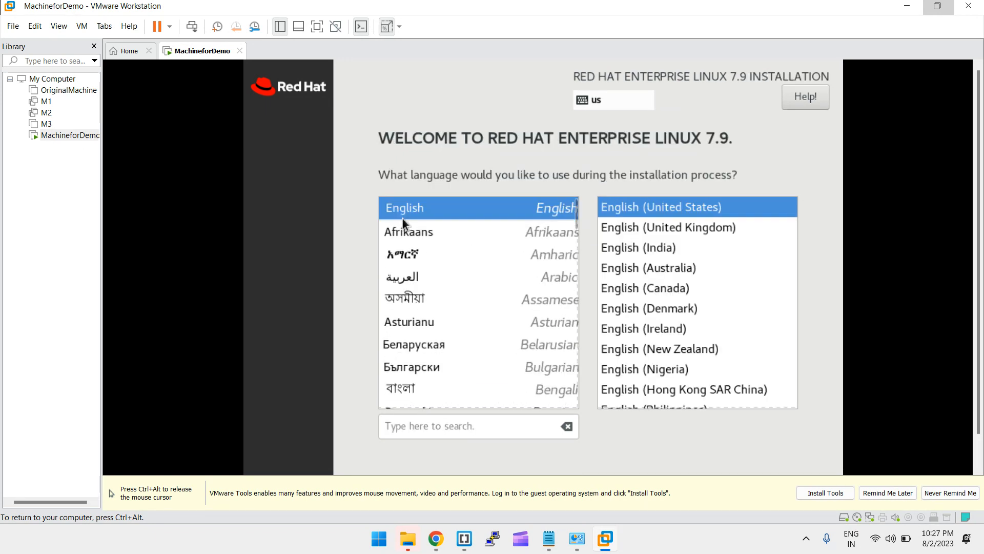
{"action": "left_click", "coordinate": [618, 247]}
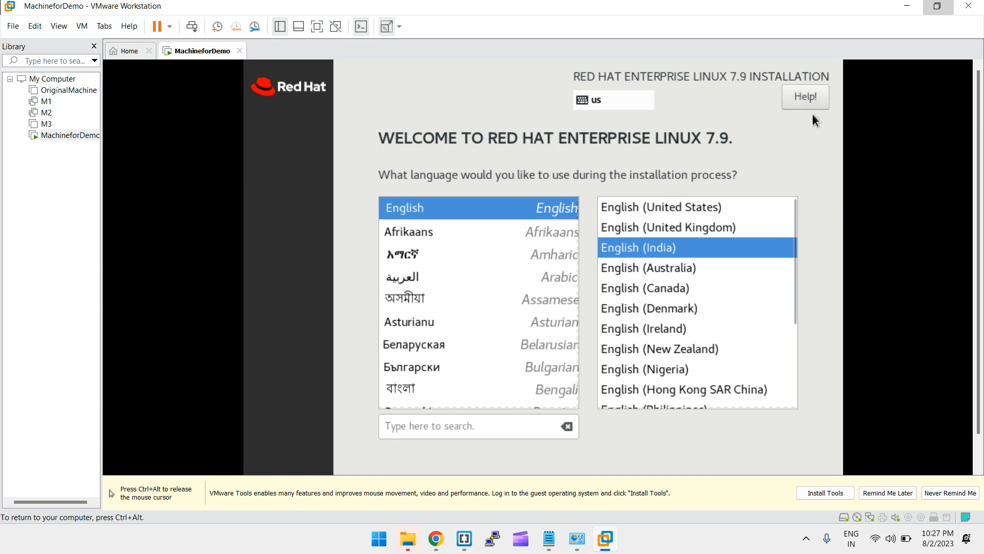
{"action": "key", "text": "ctrl+alt"}
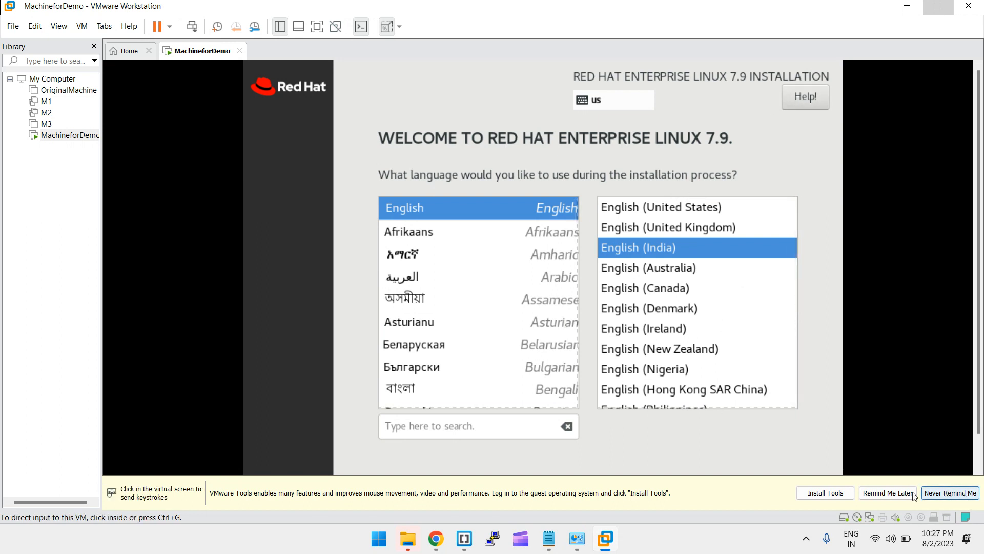
{"action": "left_click", "coordinate": [888, 493]}
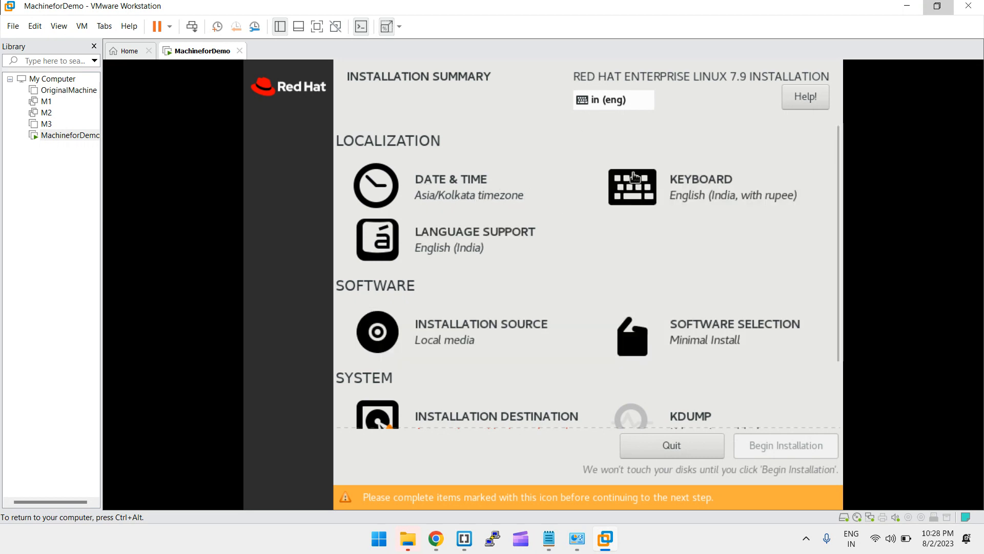
{"action": "scroll", "coordinate": [723, 216], "scroll_direction": "down", "scroll_amount": 3}
{"action": "scroll", "coordinate": [723, 216], "scroll_direction": "up", "scroll_amount": 3}
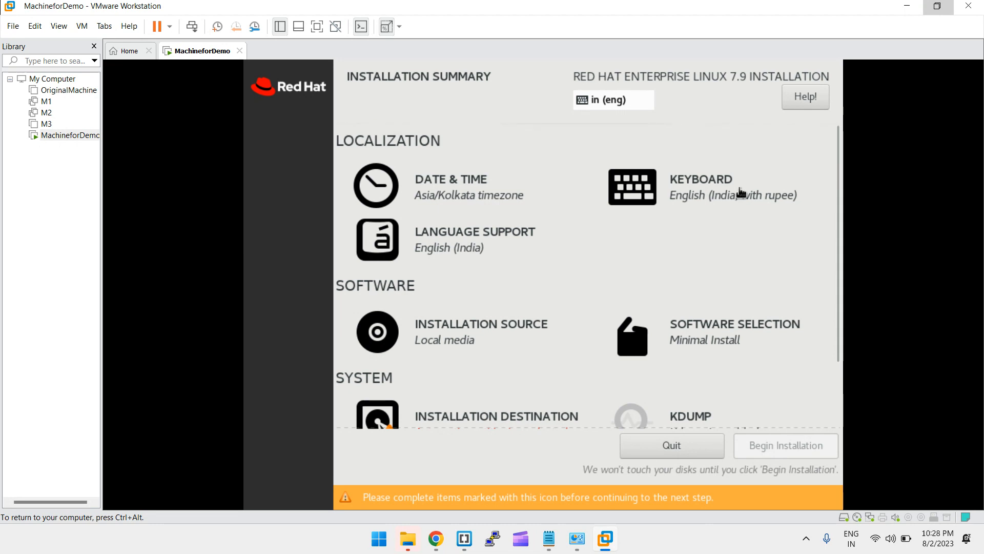
{"action": "left_click", "coordinate": [715, 172]}
{"action": "left_click", "coordinate": [642, 235]}
{"action": "type", "text": "a"}
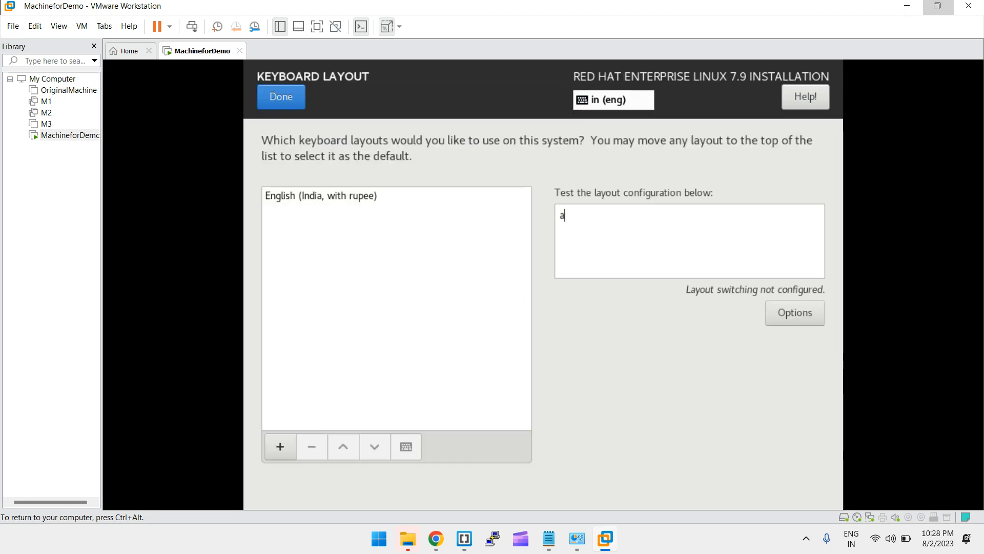
{"action": "type", "text": "bcddsajflkdsajf "}
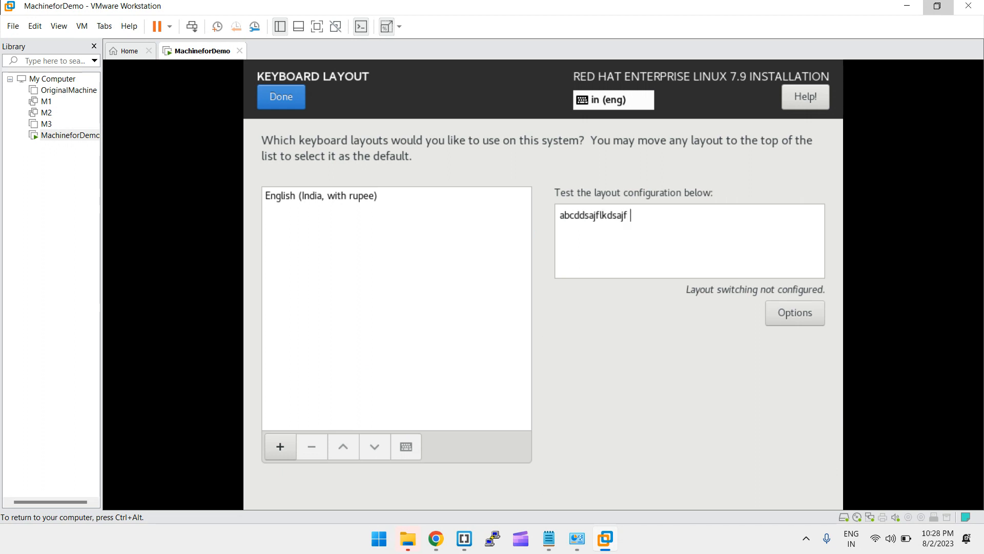
{"action": "type", "text": "!@#$%^12345"}
{"action": "left_click", "coordinate": [290, 105]}
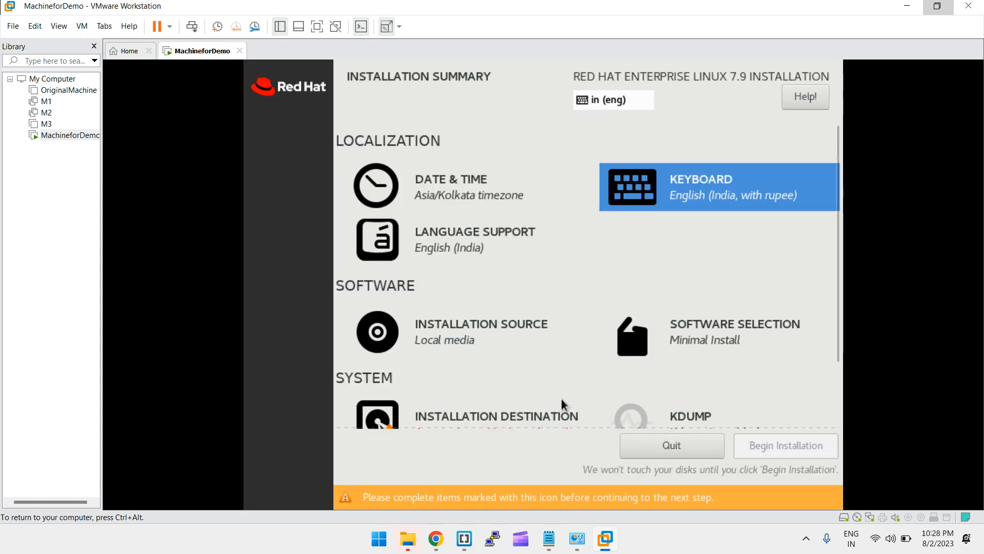
{"action": "scroll", "coordinate": [561, 399], "scroll_direction": "down", "scroll_amount": 3}
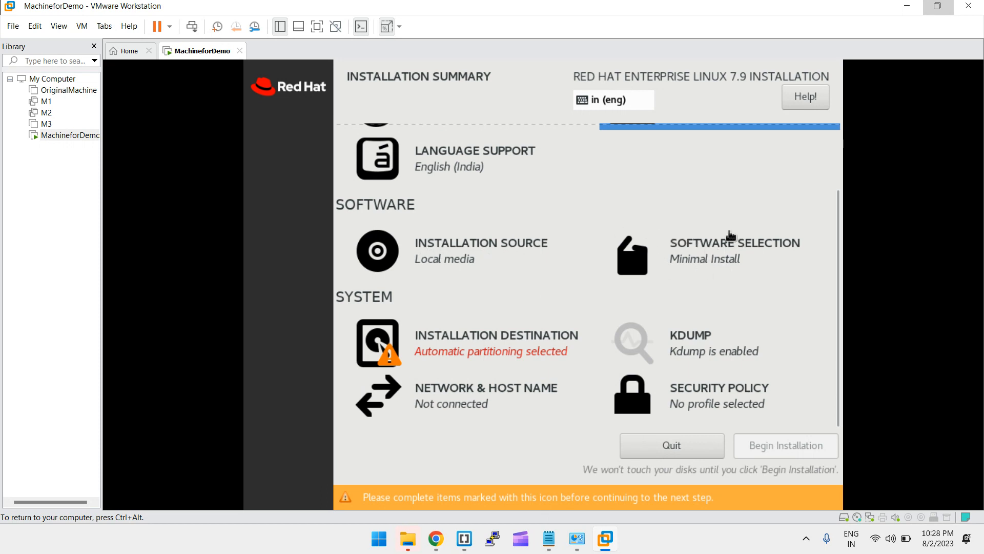
Browse the base environments, settle on Server with GUI, and confirm with Done
{"action": "left_click", "coordinate": [702, 266]}
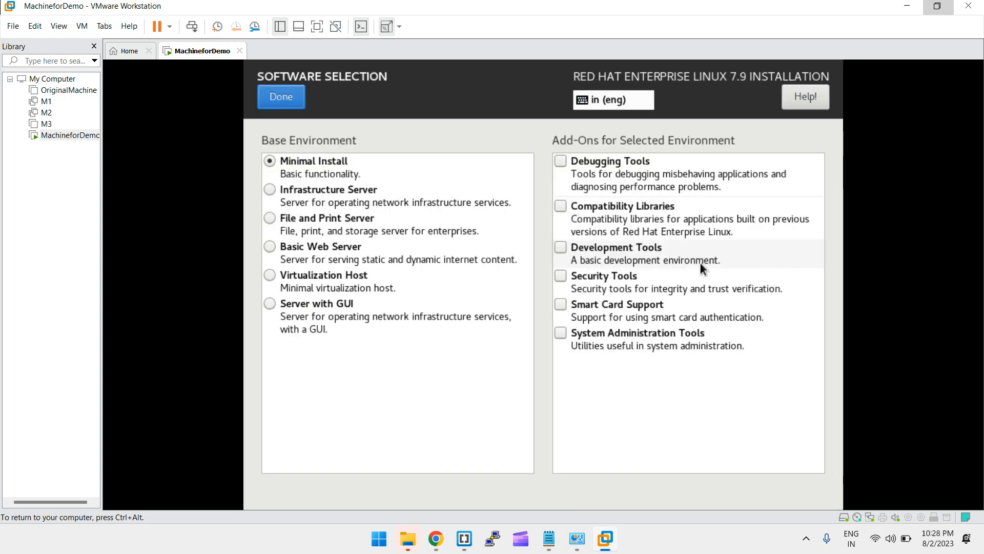
{"action": "left_click", "coordinate": [305, 163]}
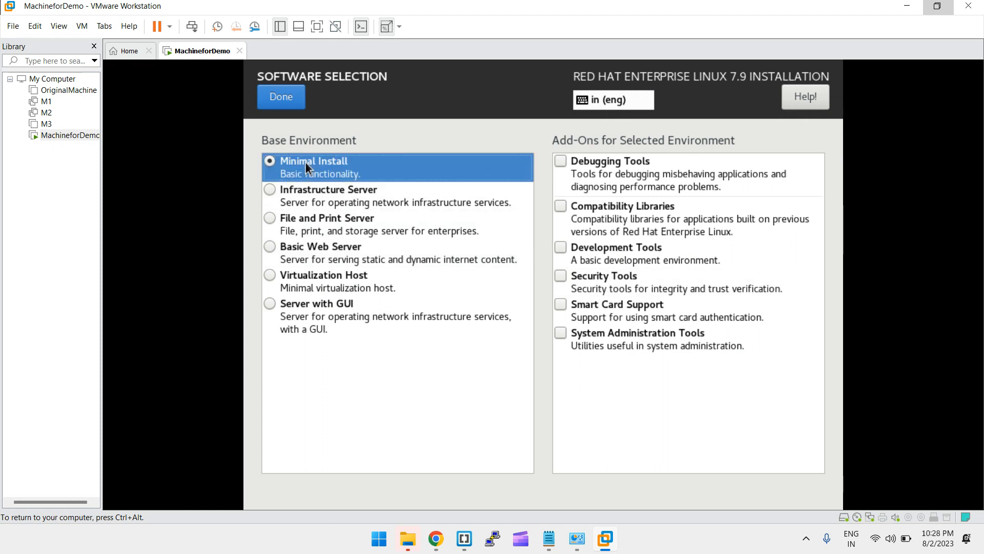
{"action": "left_click", "coordinate": [320, 307]}
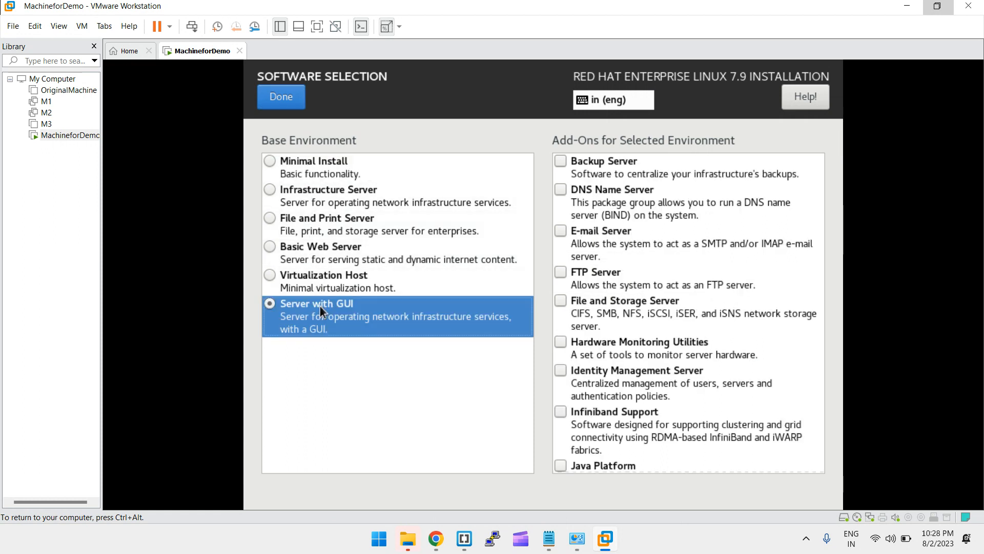
{"action": "left_click", "coordinate": [335, 190]}
{"action": "left_click", "coordinate": [328, 233]}
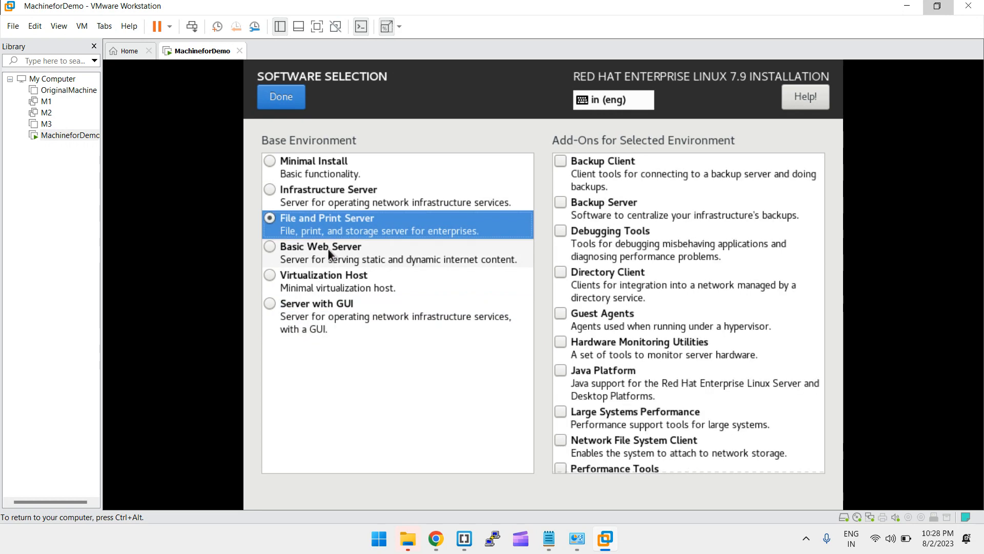
{"action": "left_click", "coordinate": [328, 248]}
{"action": "left_click", "coordinate": [328, 275]}
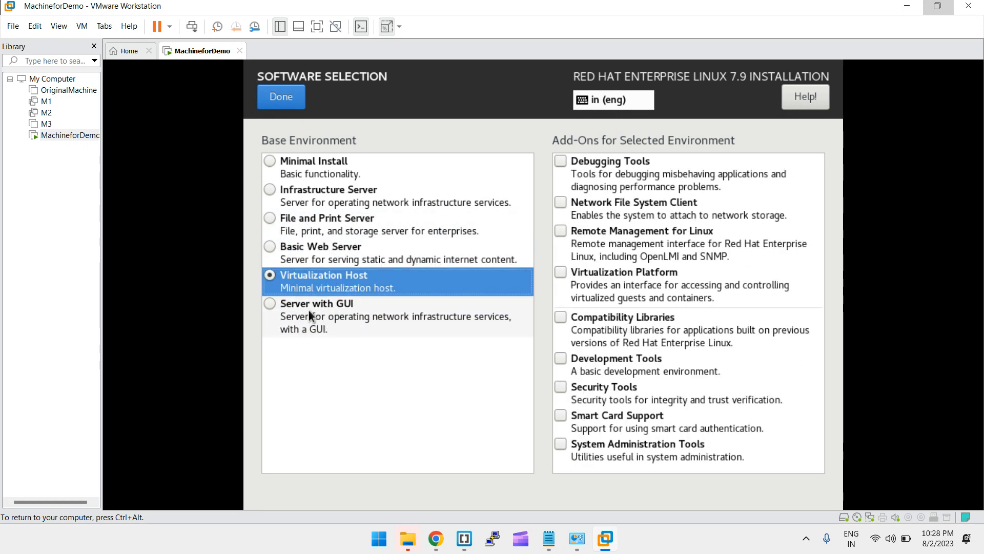
{"action": "left_click", "coordinate": [308, 309]}
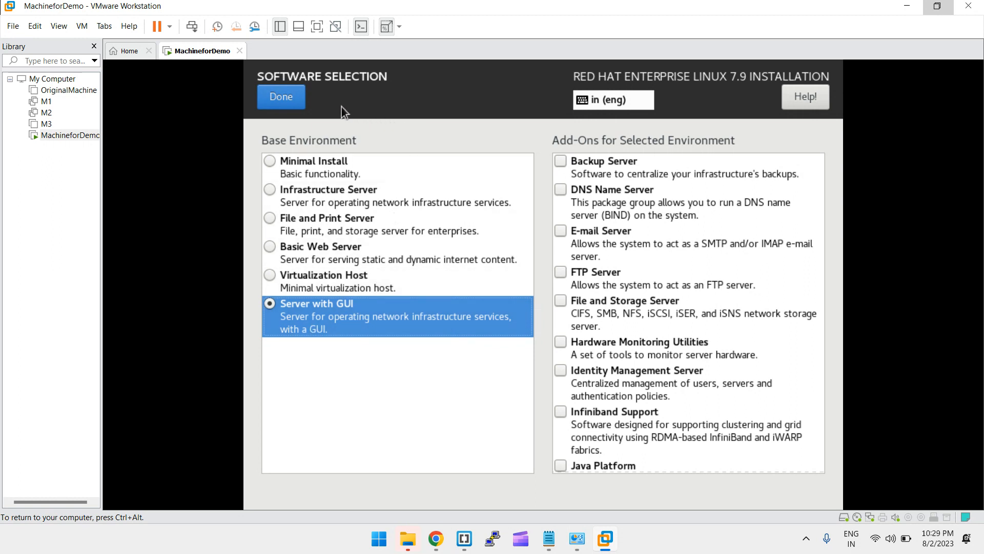
{"action": "left_click", "coordinate": [281, 100]}
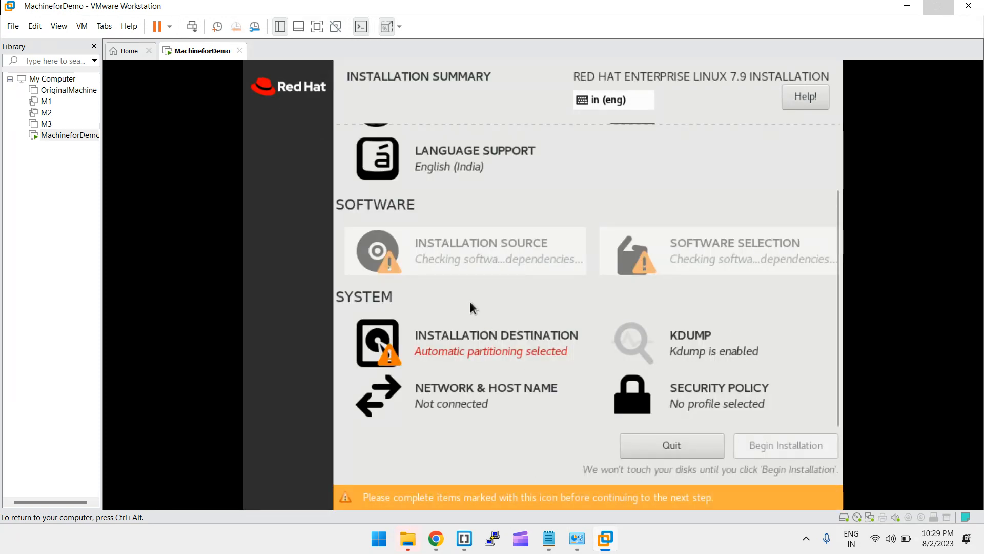
Keep the VMware virtual disk with automatic partitioning as the installation destination
{"action": "left_click", "coordinate": [506, 352]}
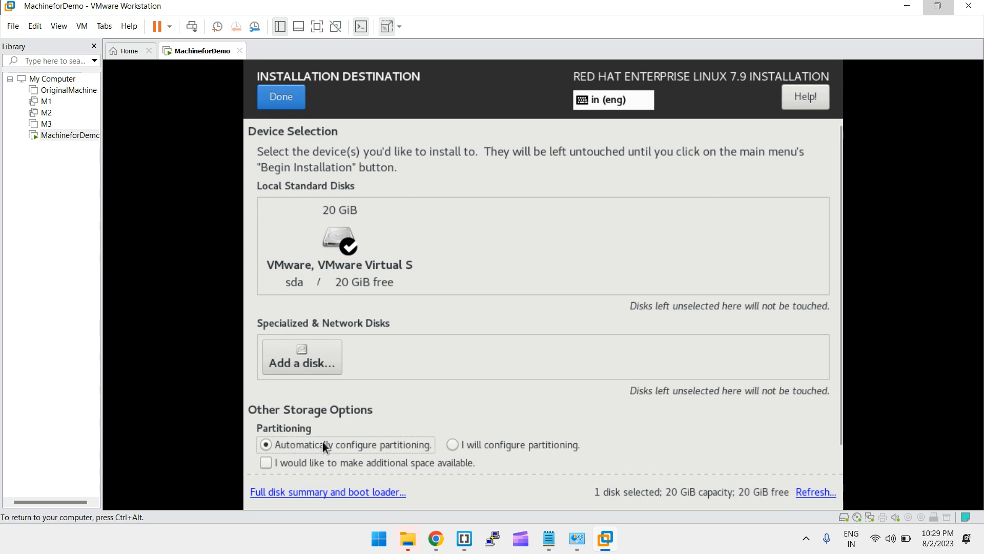
{"action": "left_click", "coordinate": [279, 97]}
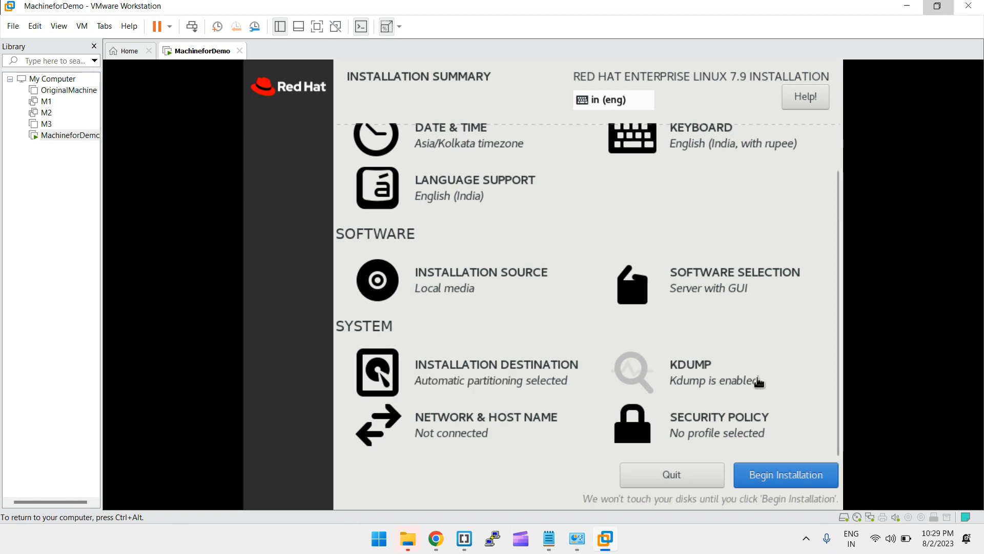
{"action": "scroll", "coordinate": [756, 384], "scroll_direction": "up", "scroll_amount": 1}
{"action": "scroll", "coordinate": [774, 441], "scroll_direction": "down", "scroll_amount": 1}
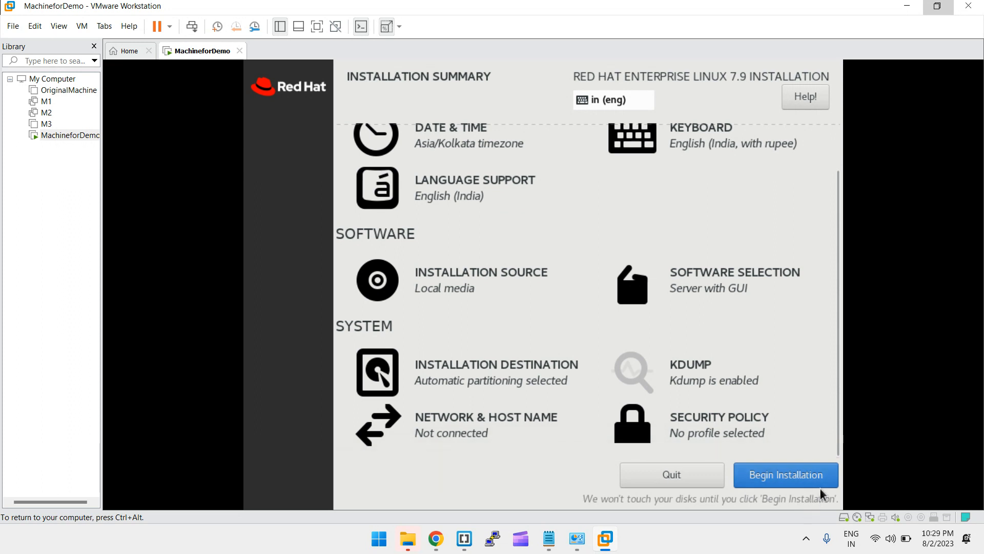
Begin installation, then enter and confirm a root password, accepting the short-password warning
{"action": "left_click", "coordinate": [797, 477]}
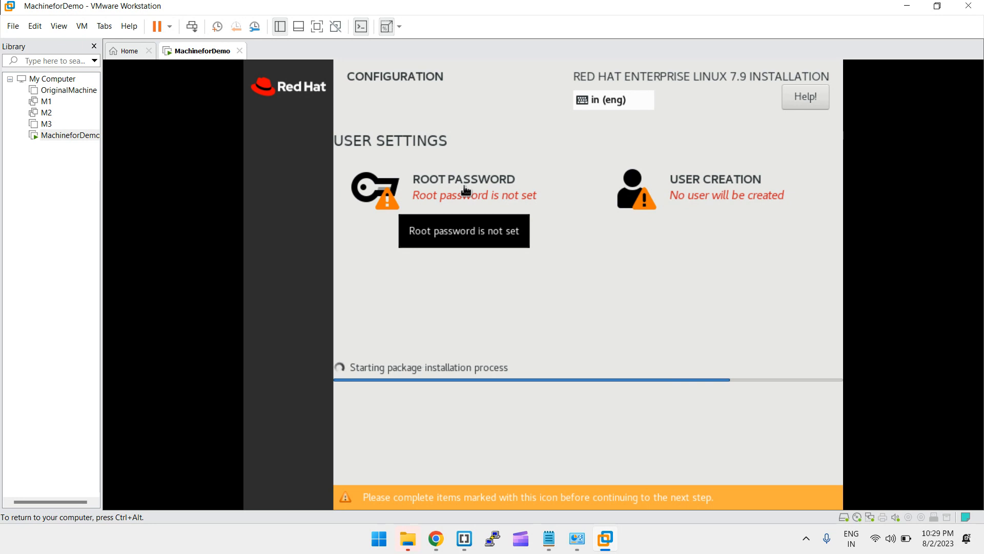
{"action": "left_click", "coordinate": [465, 190]}
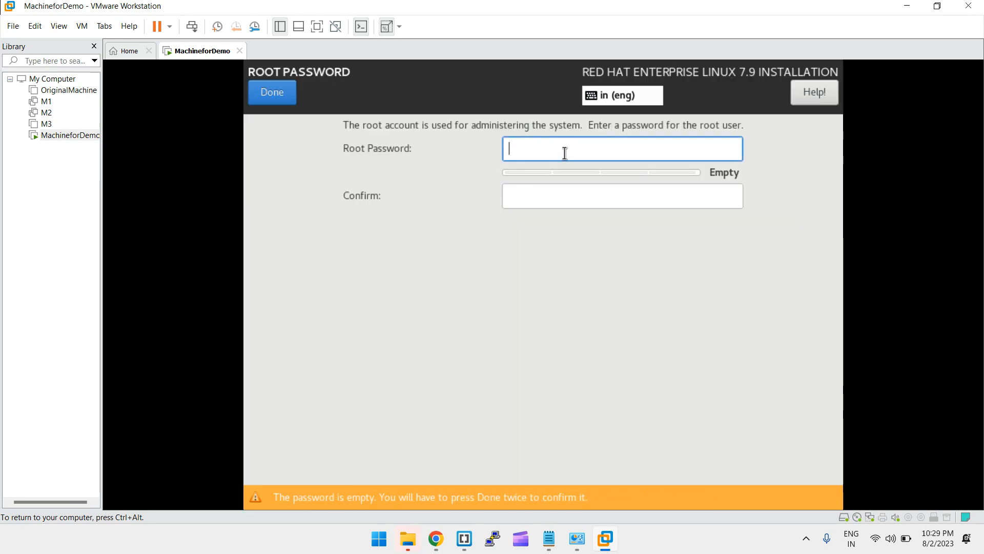
{"action": "type", "text": "root"}
{"action": "key", "text": "Tab"}
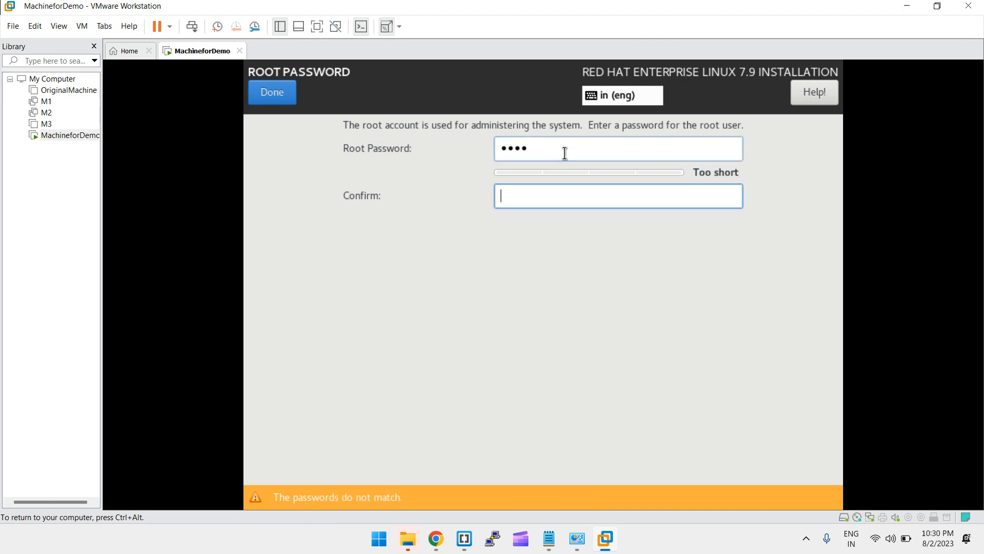
{"action": "type", "text": "root"}
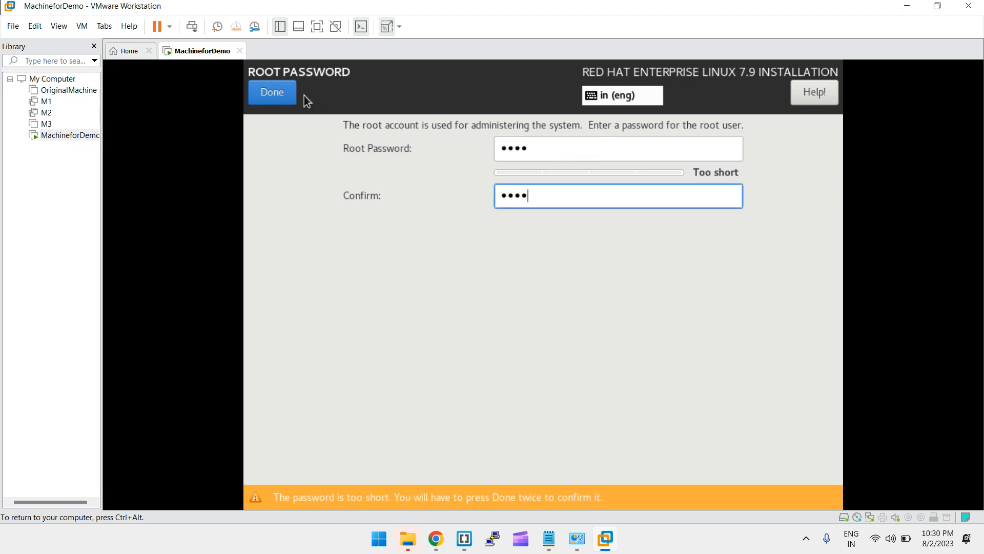
{"action": "left_click", "coordinate": [269, 99]}
{"action": "left_click", "coordinate": [274, 91]}
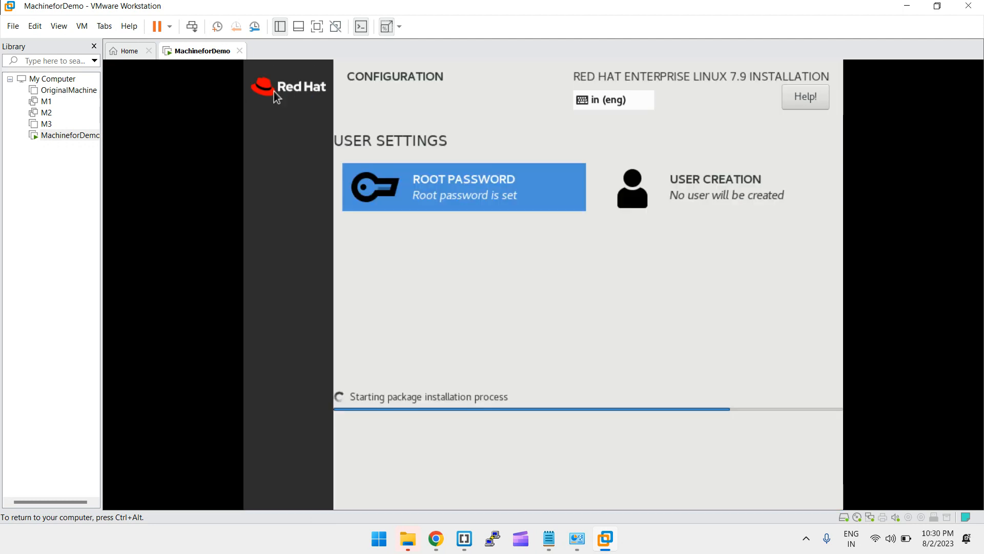
Create a regular user with a username and a short confirmed password, accepting the warning
{"action": "left_click", "coordinate": [693, 190]}
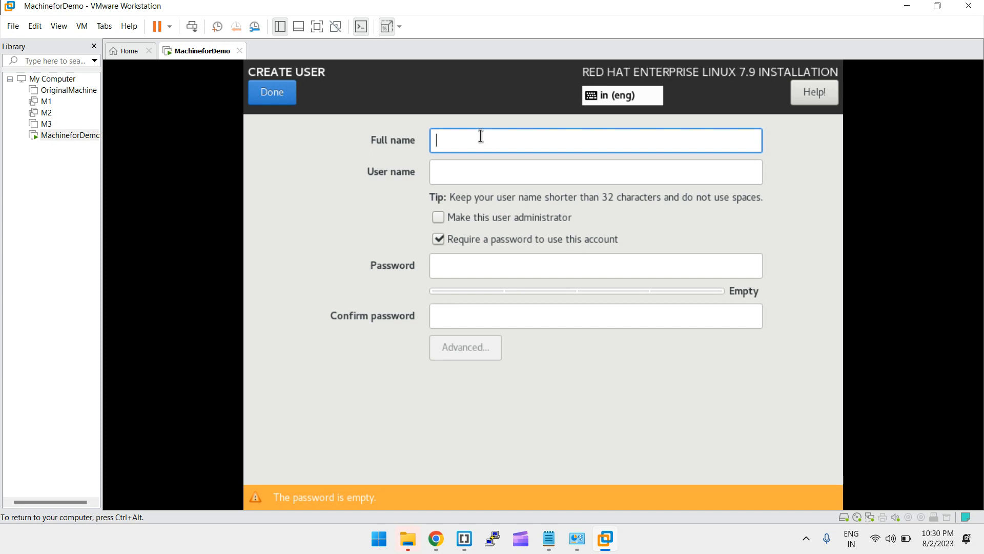
{"action": "type", "text": "sai"}
{"action": "left_click", "coordinate": [446, 265]}
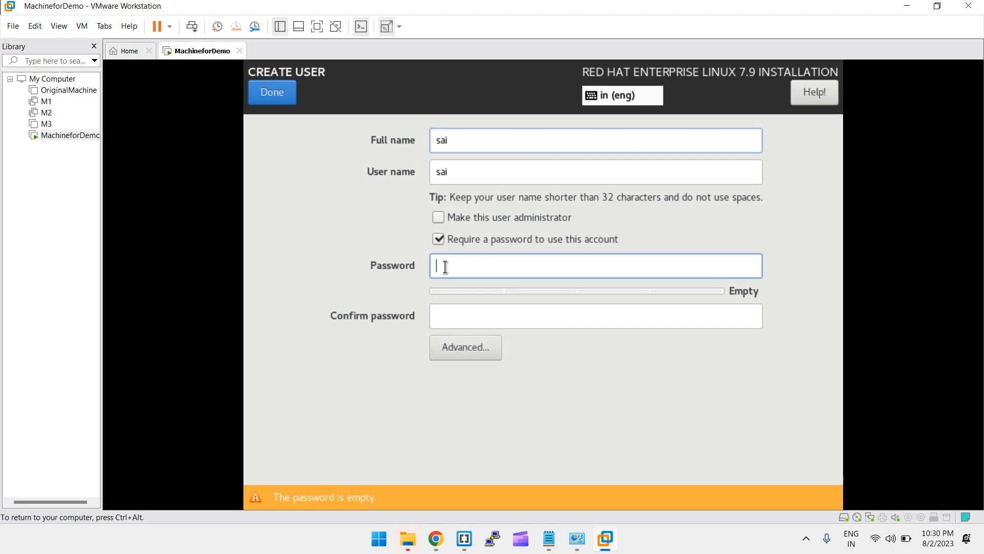
{"action": "type", "text": "1234"}
{"action": "key", "text": "Tab"}
{"action": "type", "text": "1234"}
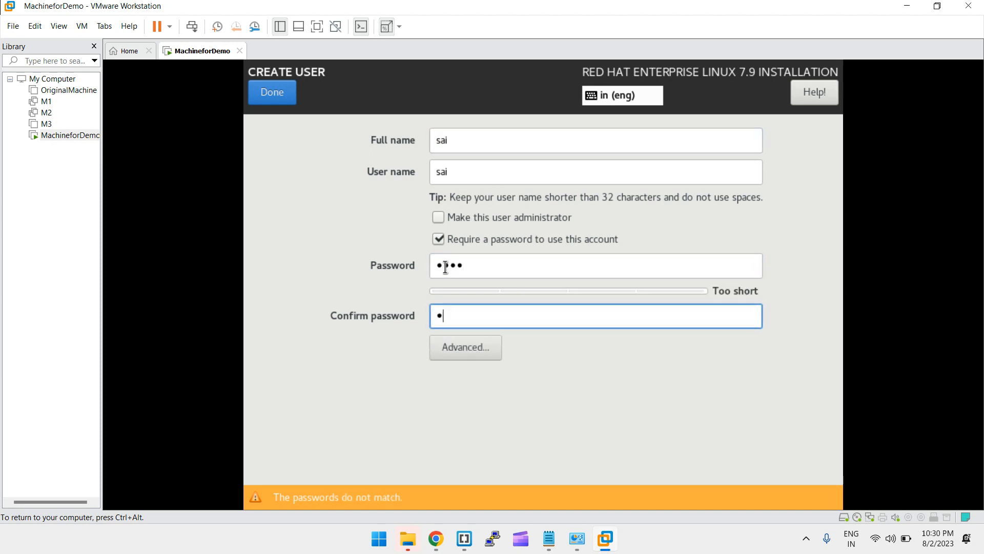
{"action": "left_click", "coordinate": [269, 99]}
{"action": "left_click", "coordinate": [266, 100]}
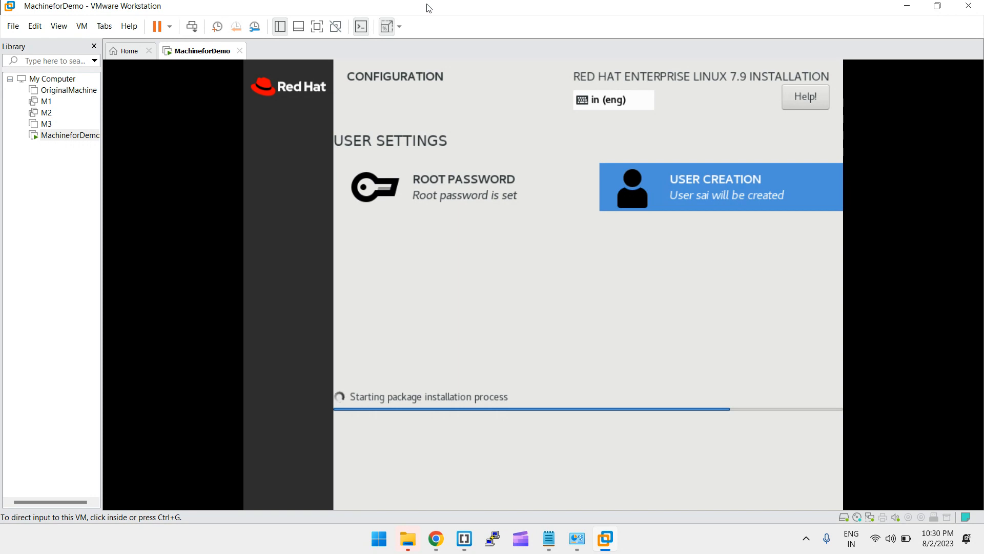
Switch to the Linux Administration notes and delete the Serial keys for VMWare paragraph
{"action": "key", "text": "alt+Tab"}
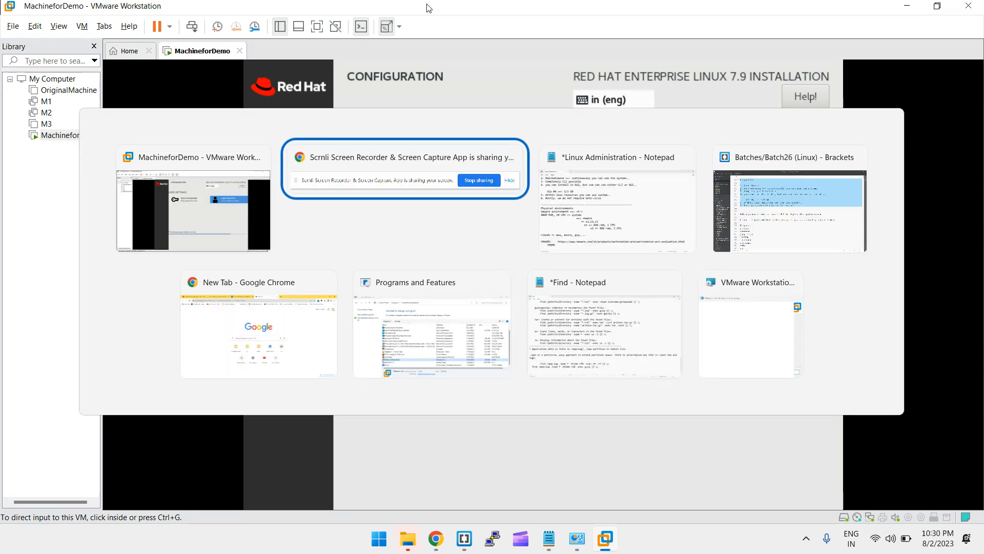
{"action": "key", "text": "alt+Tab"}
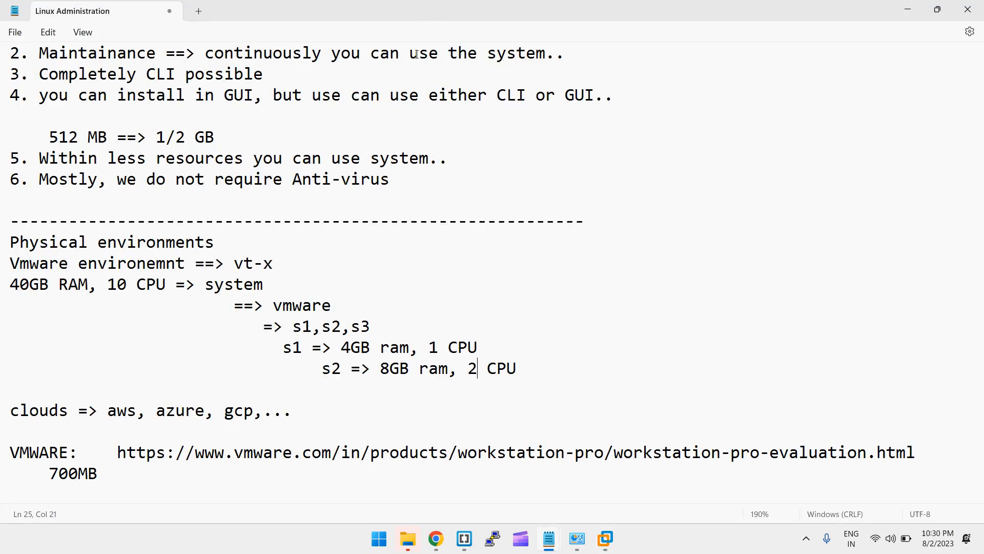
{"action": "scroll", "coordinate": [319, 298], "scroll_direction": "down", "scroll_amount": 5}
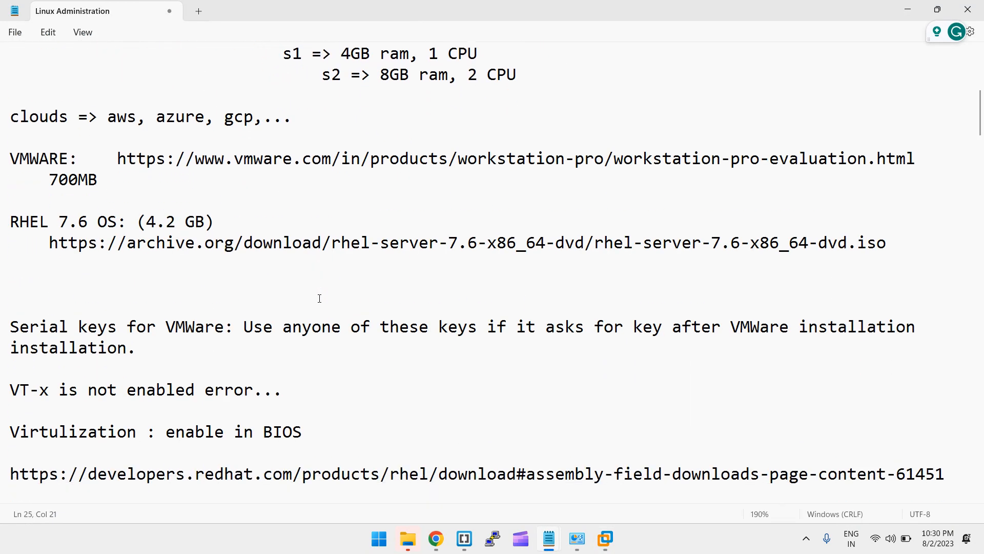
{"action": "scroll", "coordinate": [319, 298], "scroll_direction": "down", "scroll_amount": 3}
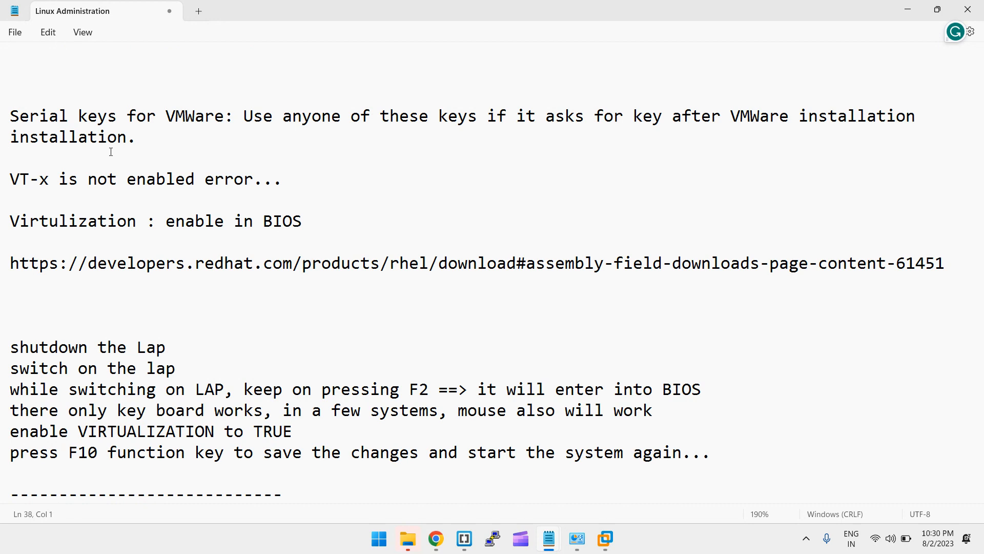
{"action": "left_click_drag", "start_coordinate": [123, 137], "coordinate": [301, 114]}
{"action": "key", "text": "Delete"}
{"action": "key", "text": "Delete"}
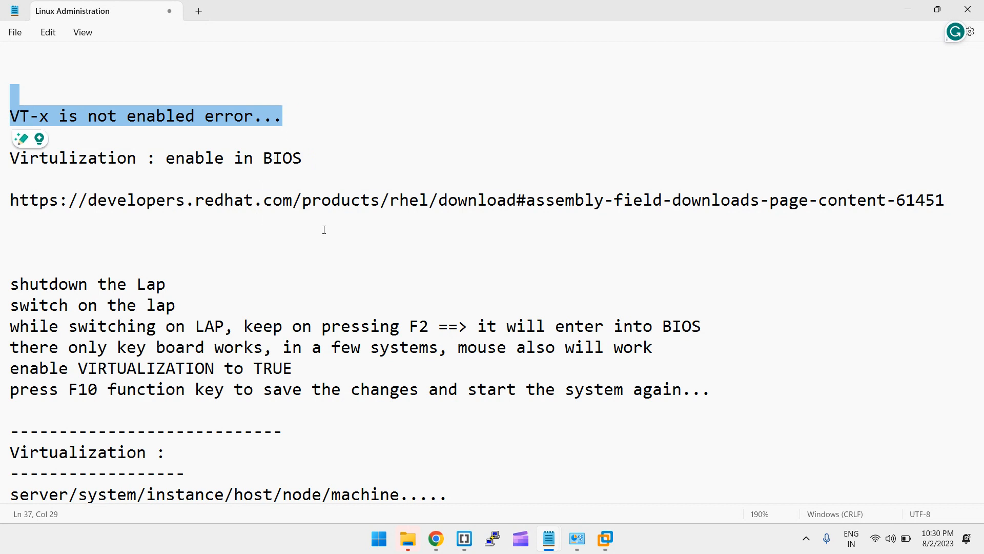
Highlight the BIOS virtualization steps: shutdown, switch on, F2, BIOS, VIRTUALIZATION and F10
{"action": "left_click", "coordinate": [204, 271]}
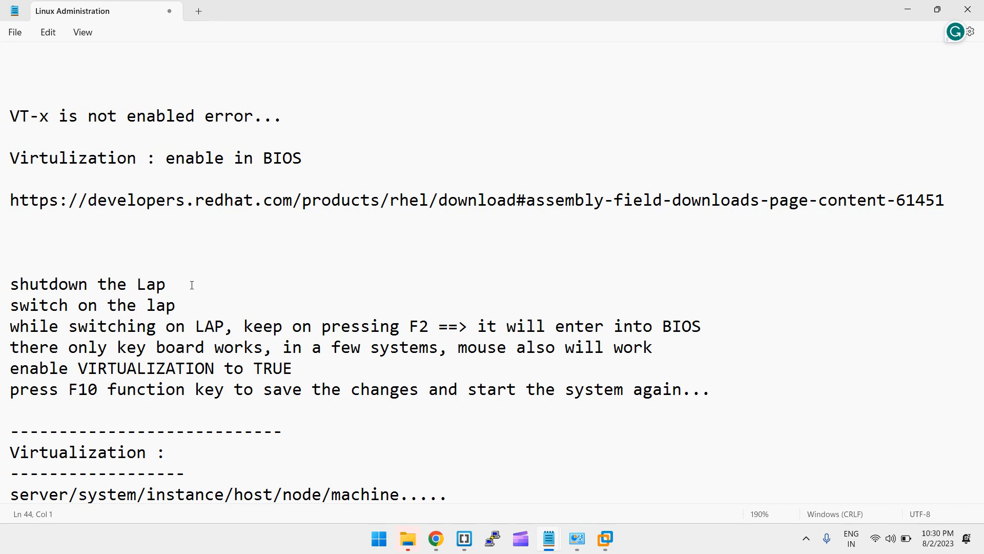
{"action": "left_click_drag", "start_coordinate": [193, 285], "coordinate": [26, 296]}
{"action": "left_click_drag", "start_coordinate": [213, 303], "coordinate": [0, 302]}
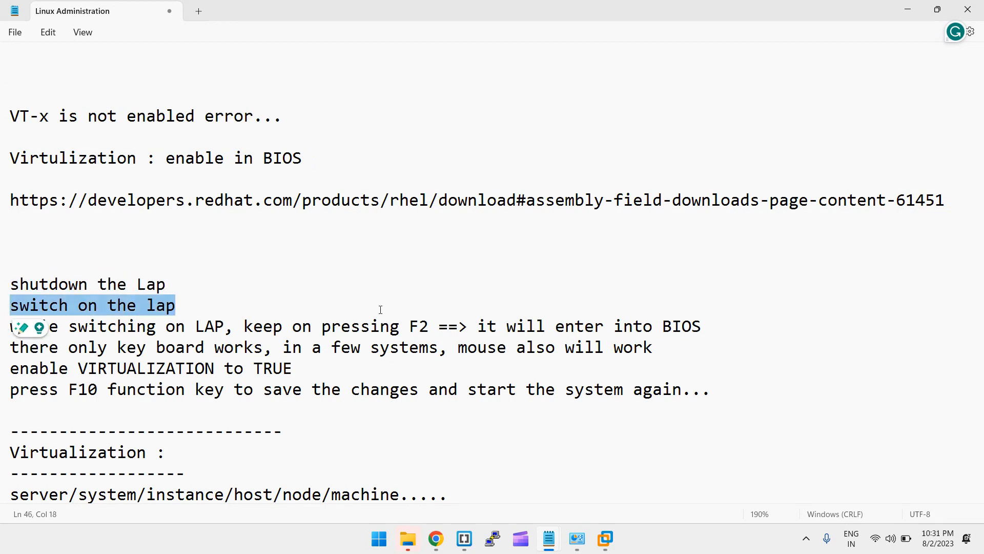
{"action": "left_click_drag", "start_coordinate": [437, 327], "coordinate": [296, 328]}
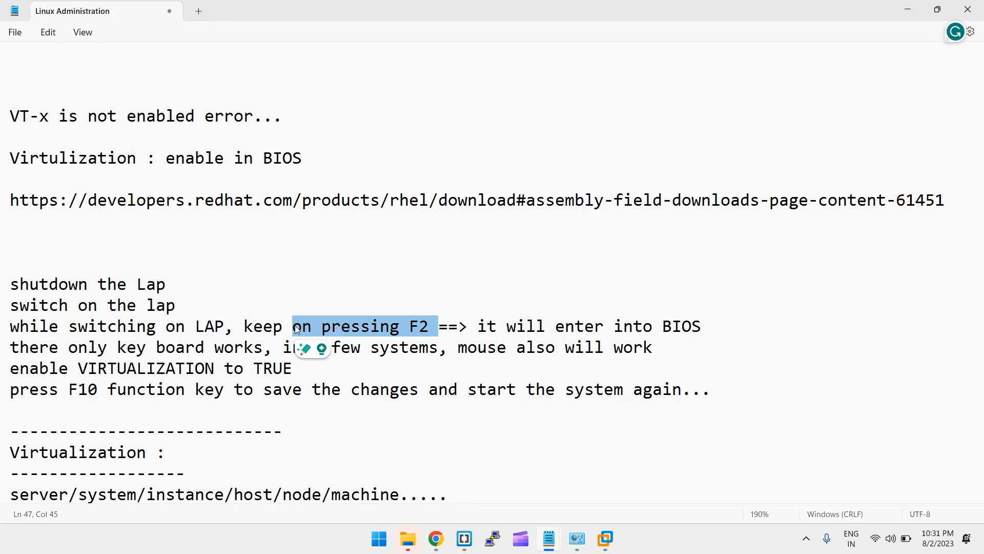
{"action": "double_click", "coordinate": [680, 320]}
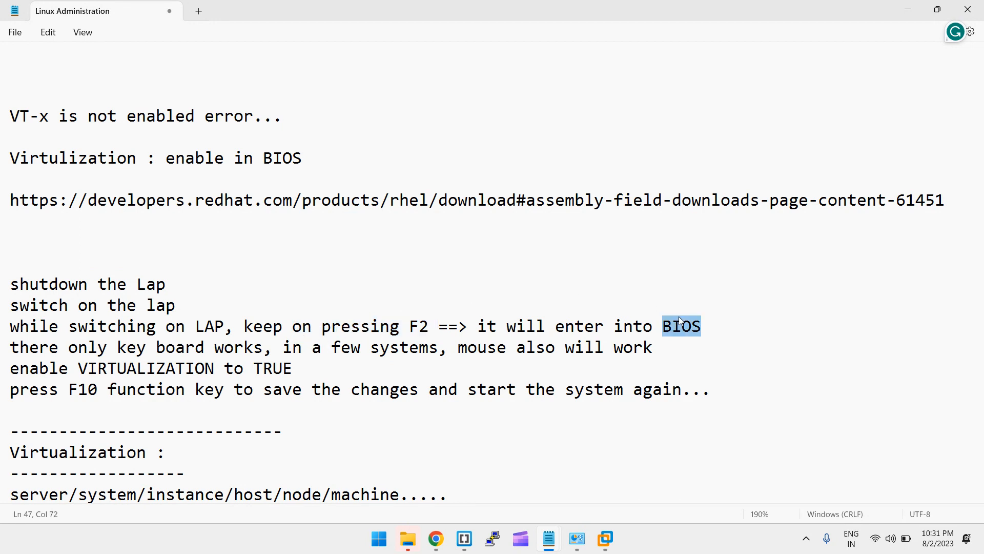
{"action": "double_click", "coordinate": [107, 368]}
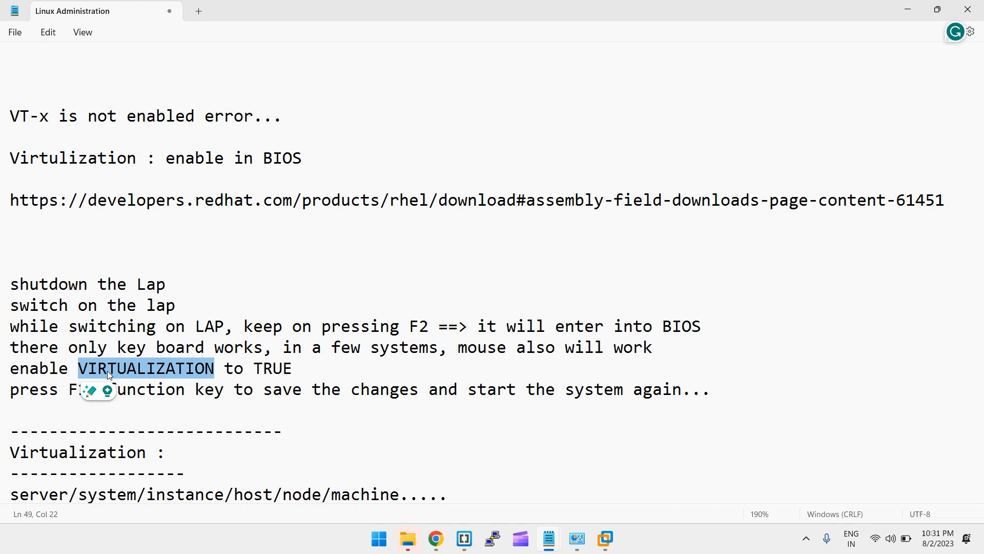
{"action": "left_click", "coordinate": [290, 381]}
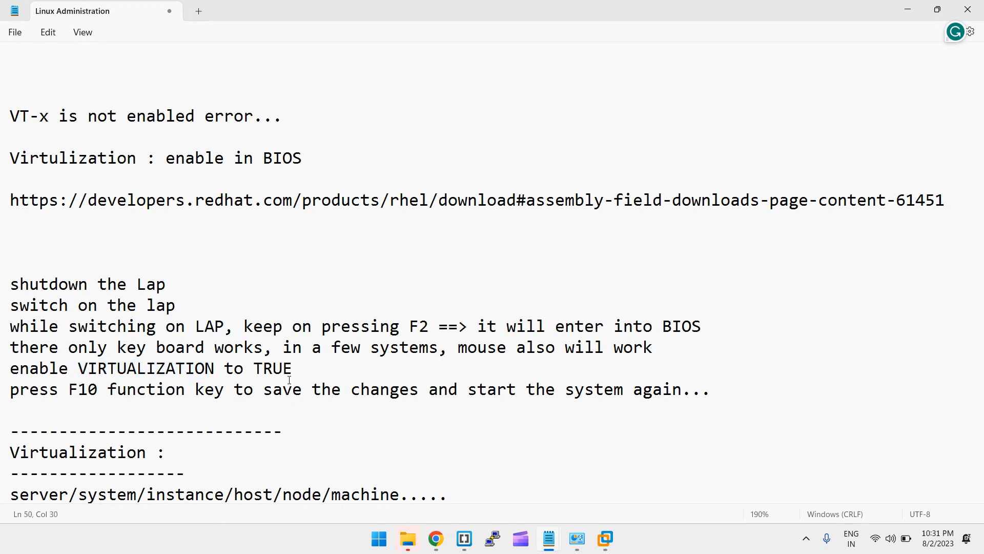
{"action": "double_click", "coordinate": [81, 388]}
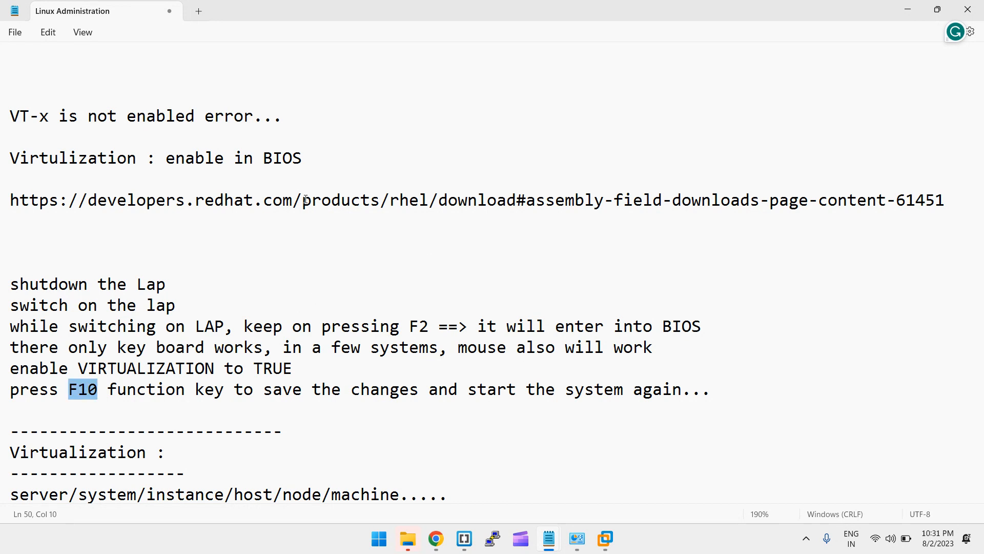
{"action": "scroll", "coordinate": [306, 199], "scroll_direction": "down", "scroll_amount": 3}
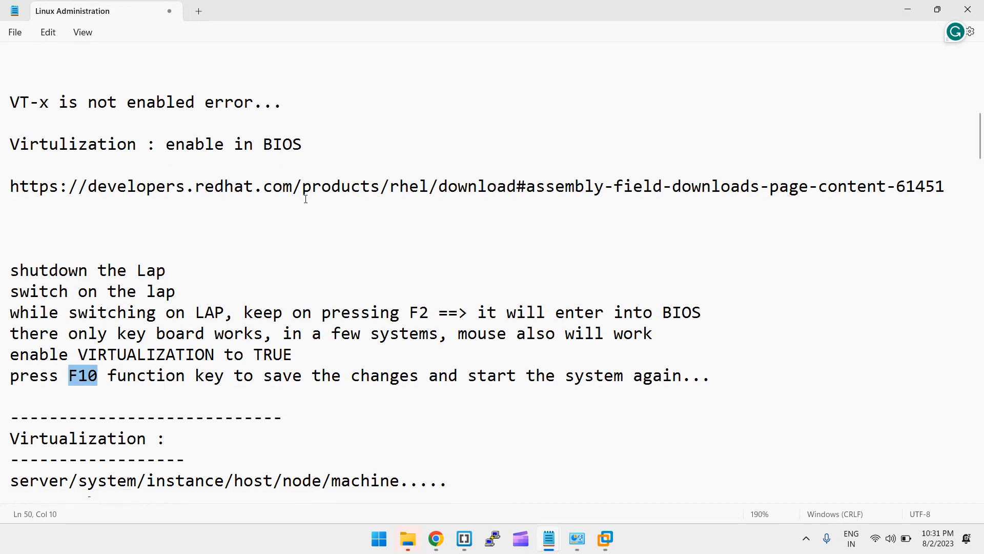
{"action": "left_click_drag", "start_coordinate": [306, 199], "coordinate": [165, 262]}
{"action": "left_click", "coordinate": [171, 262]}
{"action": "left_click_drag", "start_coordinate": [113, 245], "coordinate": [222, 400]}
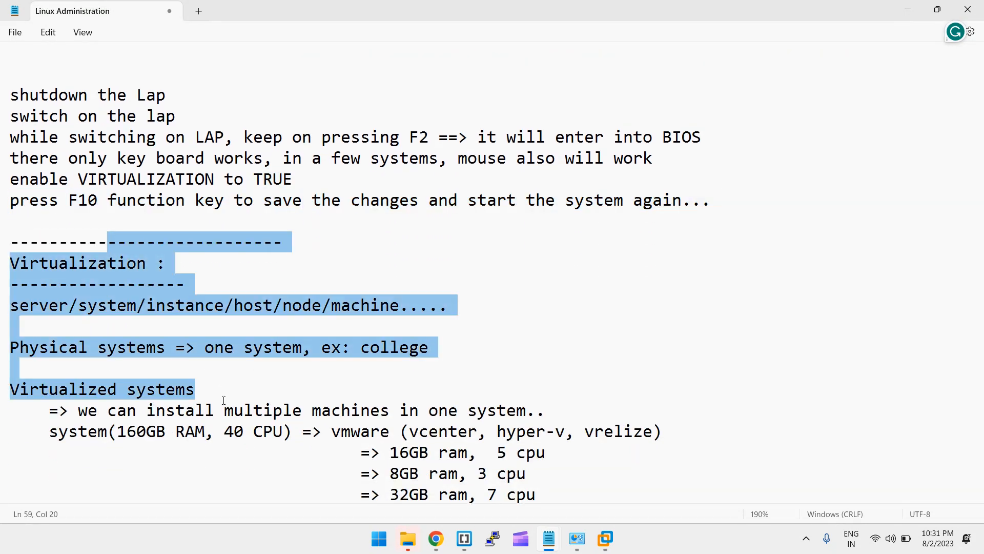
{"action": "scroll", "coordinate": [222, 400], "scroll_direction": "down", "scroll_amount": 5}
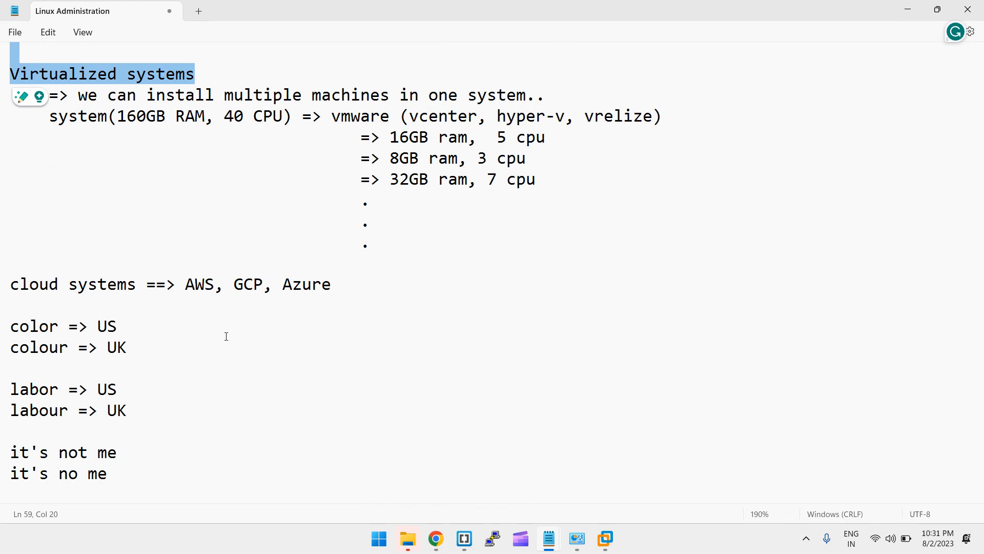
Add a 'Linux File system:' line below the cloud systems line, then switch windows
{"action": "left_click", "coordinate": [195, 310]}
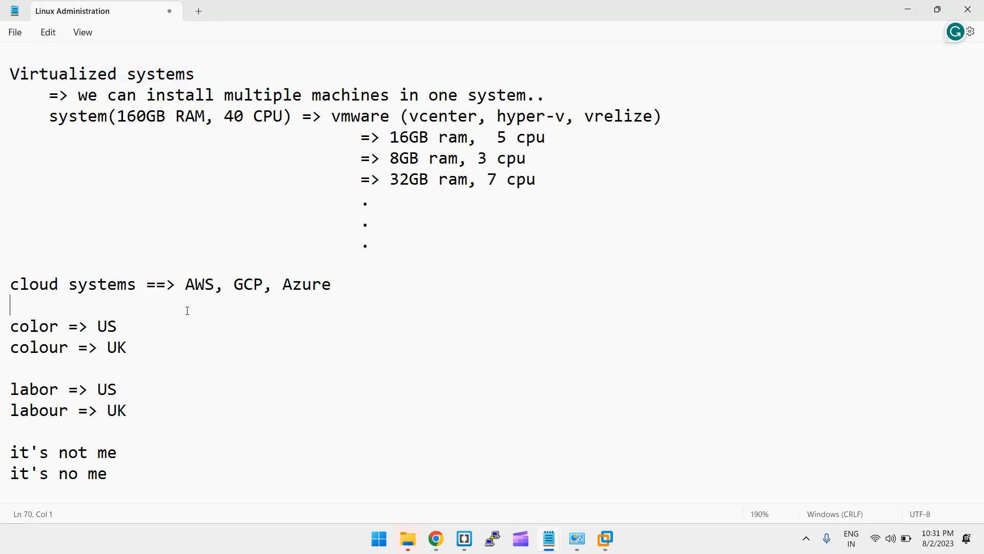
{"action": "key", "text": "Return"}
{"action": "key", "text": "Return"}
{"action": "key", "text": "Return"}
{"action": "key", "text": "Return"}
{"action": "key", "text": "Return"}
{"action": "key", "text": "Return"}
{"action": "key", "text": "Return"}
{"action": "key", "text": "Return"}
{"action": "key", "text": "Return"}
{"action": "key", "text": "Return"}
{"action": "key", "text": "Return"}
{"action": "key", "text": "Return"}
{"action": "key", "text": "Return"}
{"action": "key", "text": "Return"}
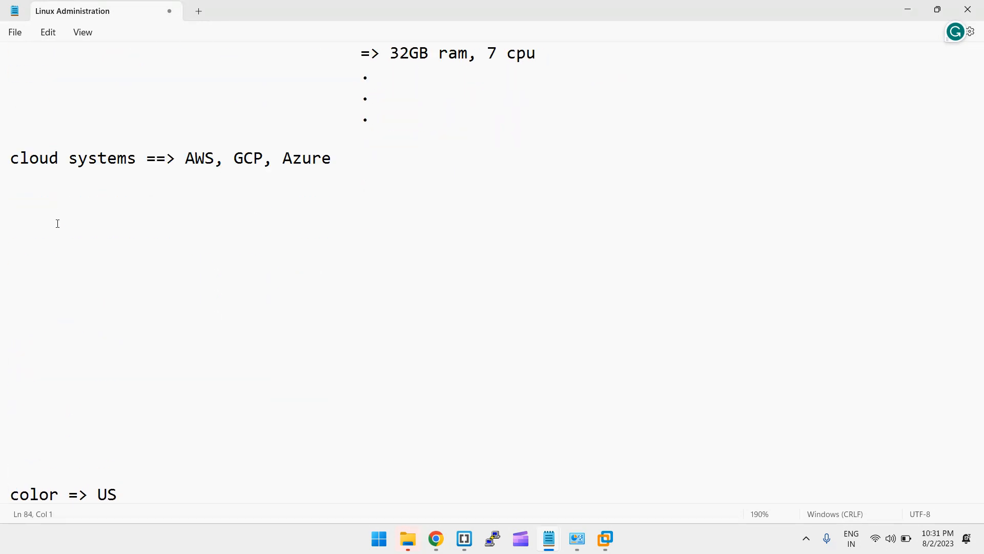
{"action": "type", "text": "Linux File system"}
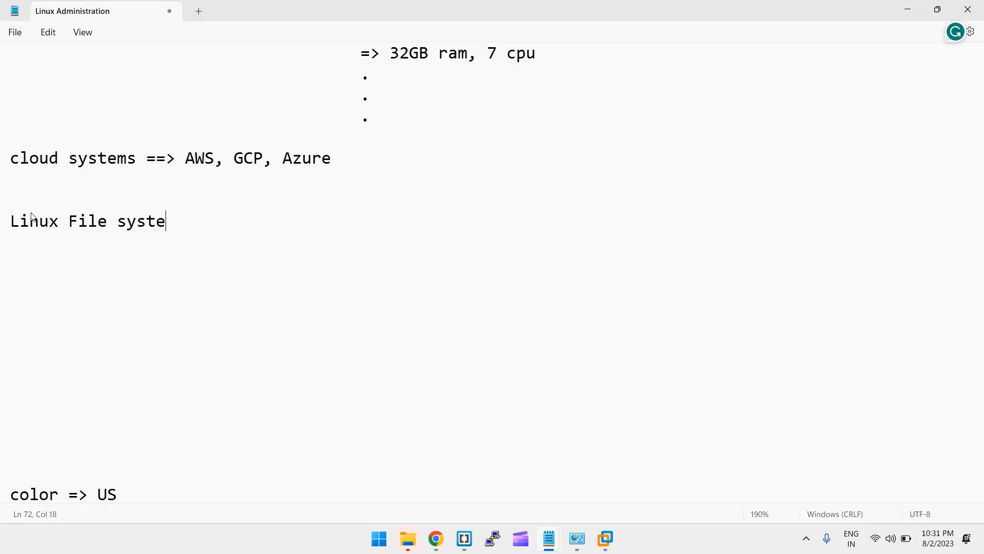
{"action": "type", "text": ":x"}
{"action": "key", "text": "alt+Tab"}
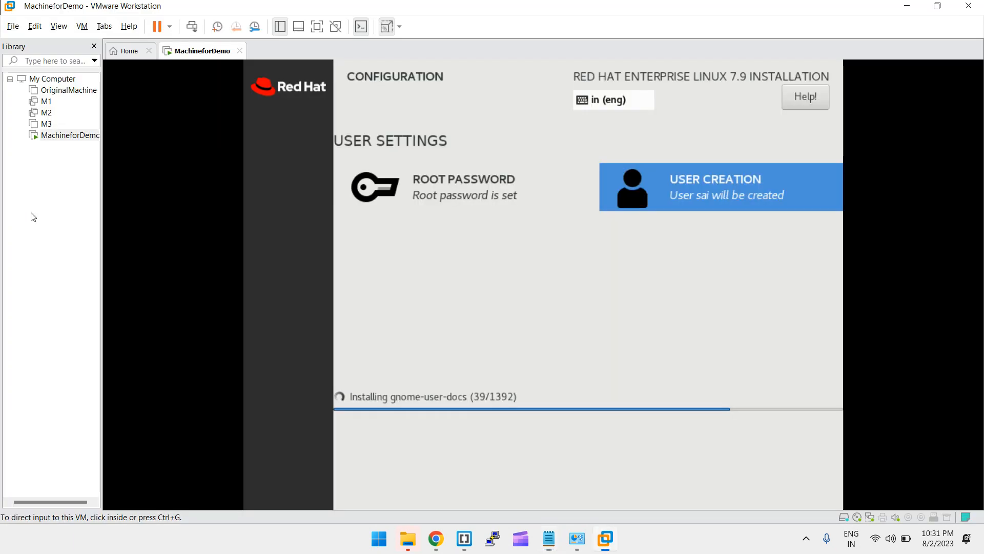
{"action": "key", "text": "alt+Tab"}
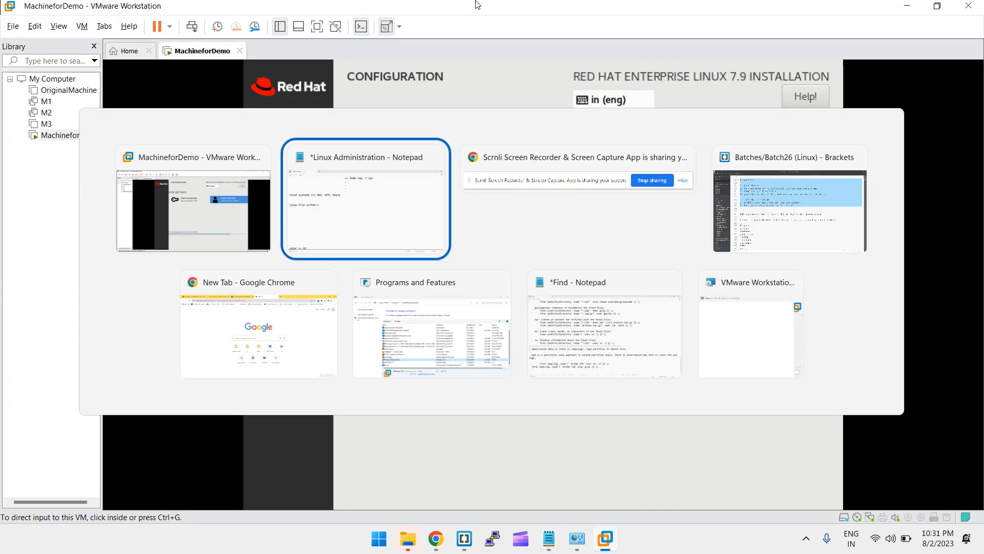
Search Google for 'linux file system' and show the image results
{"action": "key", "text": "alt+Tab"}
{"action": "key", "text": "alt+Tab"}
{"action": "key", "text": "alt+Tab"}
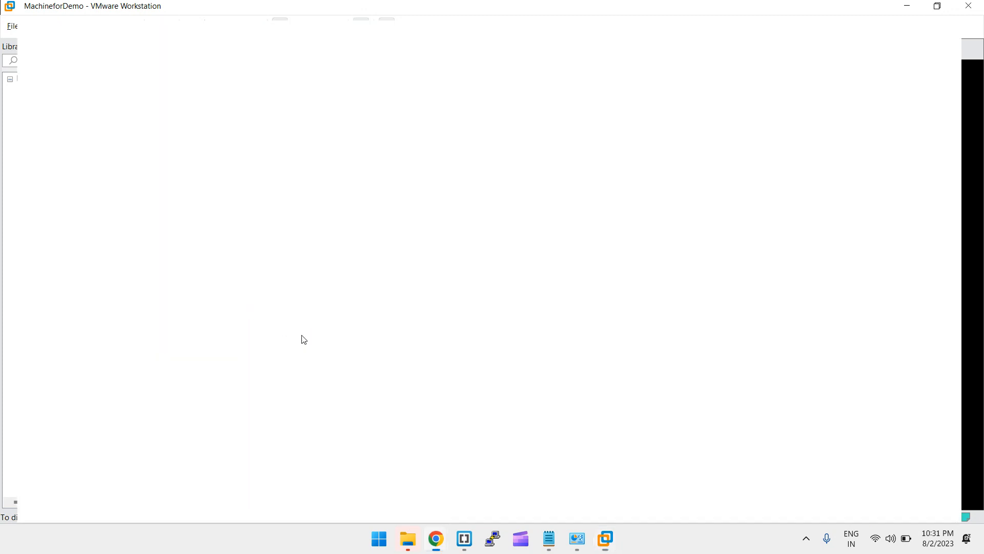
{"action": "left_click", "coordinate": [563, 30]}
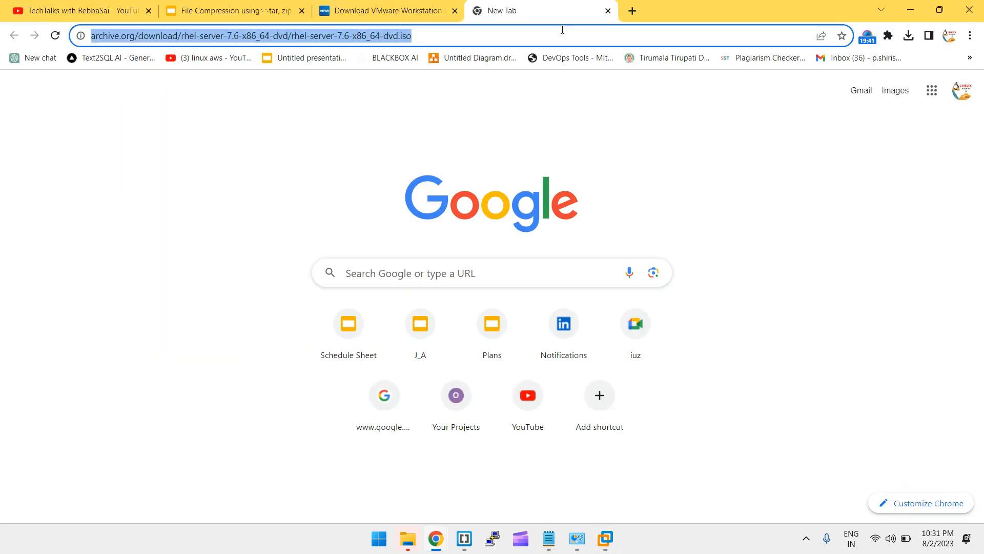
{"action": "type", "text": "linux file syst"}
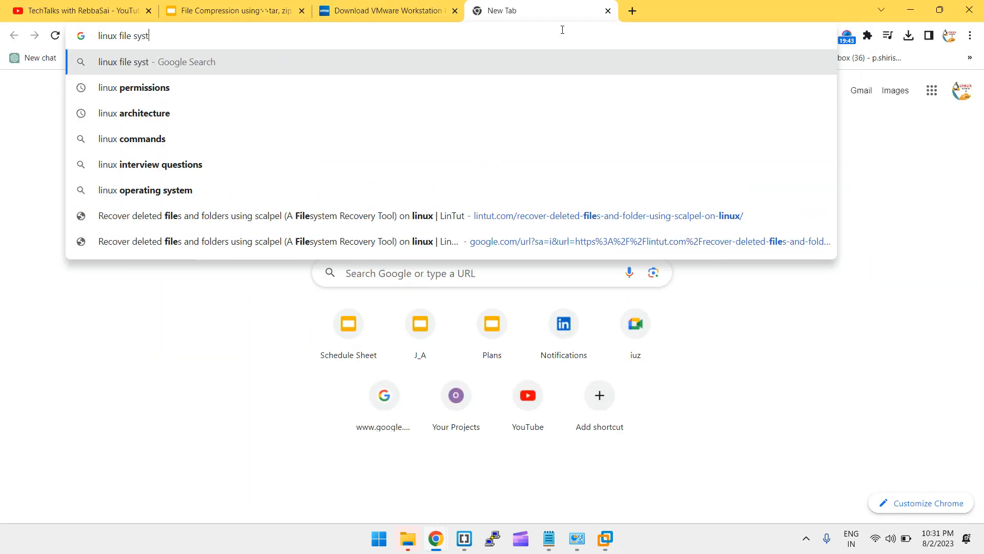
{"action": "type", "text": "em"}
{"action": "key", "text": "Return"}
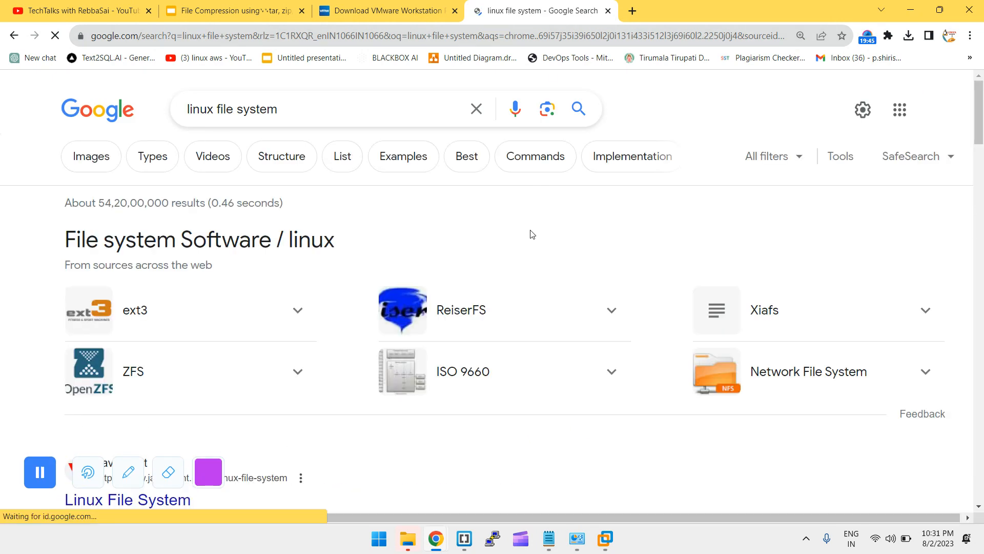
{"action": "left_click", "coordinate": [98, 169]}
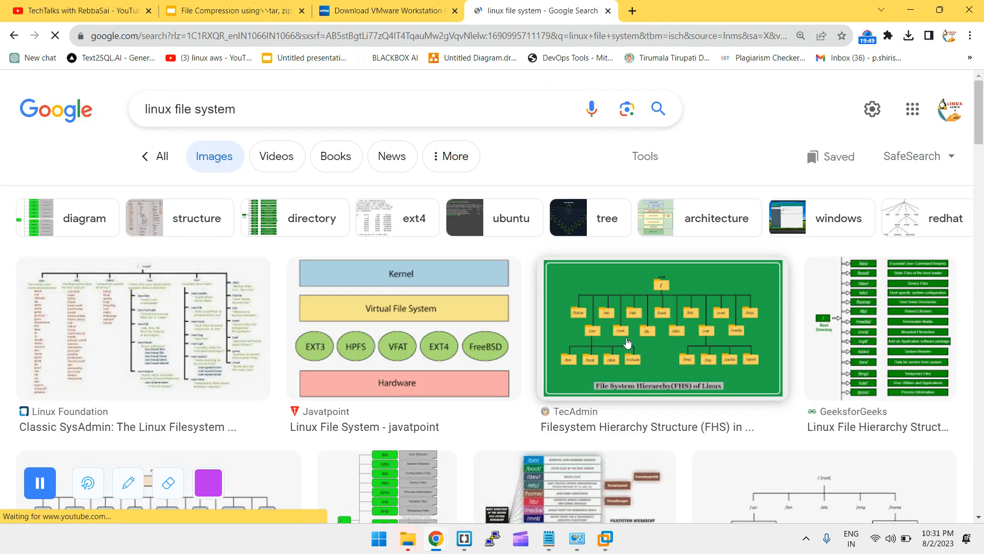
{"action": "scroll", "coordinate": [628, 342], "scroll_direction": "down", "scroll_amount": 1}
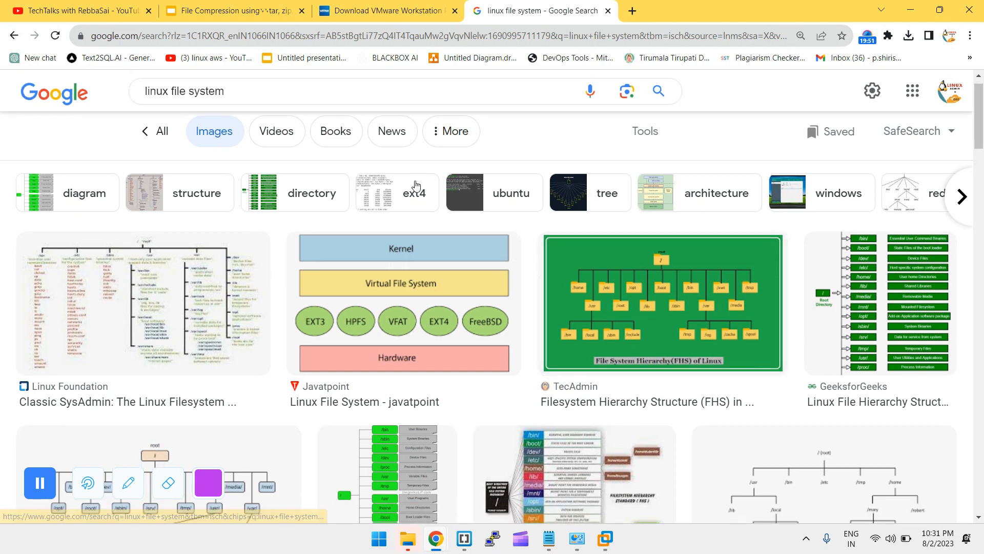
Change the image search to 'linux architecture' and copy the TecAdmin architecture diagram
{"action": "left_click", "coordinate": [205, 94]}
{"action": "key", "text": "BackSpace"}
{"action": "key", "text": "BackSpace"}
{"action": "key", "text": "BackSpace"}
{"action": "key", "text": "BackSpace"}
{"action": "key", "text": "BackSpace"}
{"action": "key", "text": "BackSpace"}
{"action": "key", "text": "BackSpace"}
{"action": "key", "text": "BackSpace"}
{"action": "key", "text": "BackSpace"}
{"action": "key", "text": "BackSpace"}
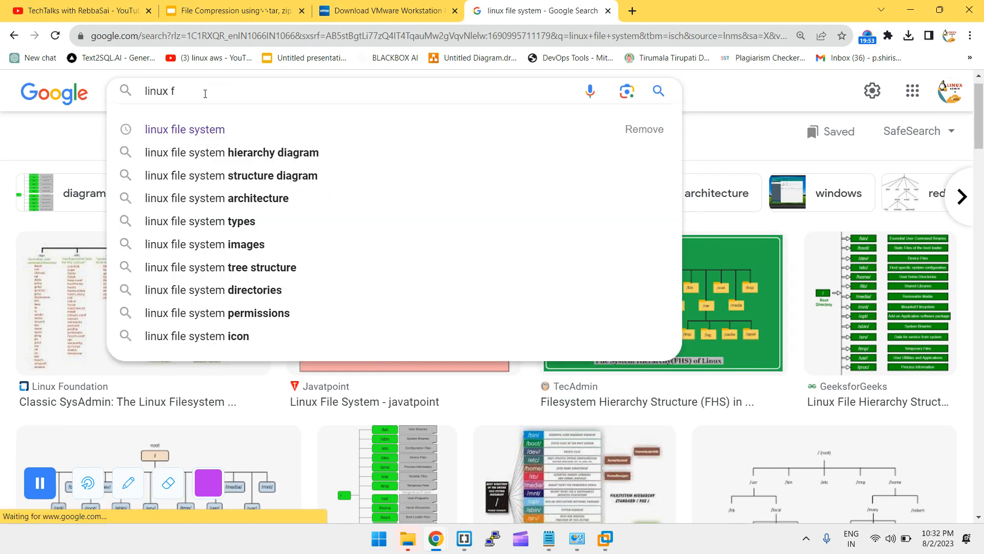
{"action": "key", "text": "BackSpace"}
{"action": "type", "text": "arch"}
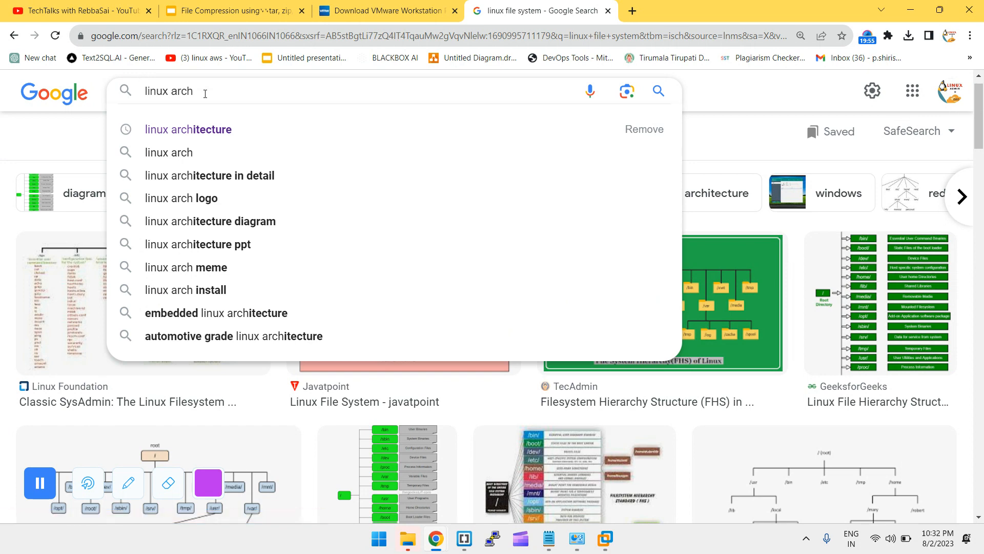
{"action": "key", "text": "Down"}
{"action": "key", "text": "Return"}
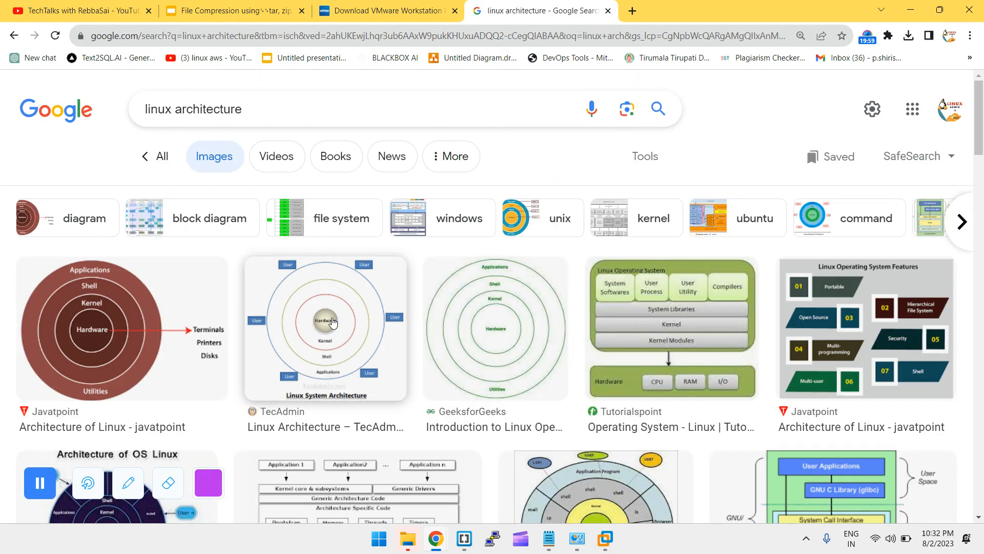
{"action": "left_click", "coordinate": [332, 322]}
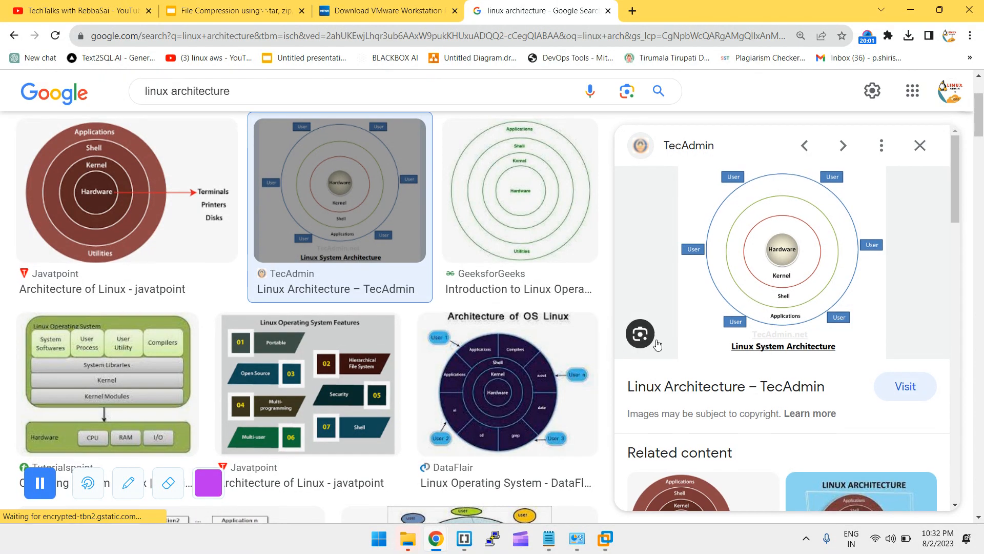
{"action": "right_click", "coordinate": [779, 265]}
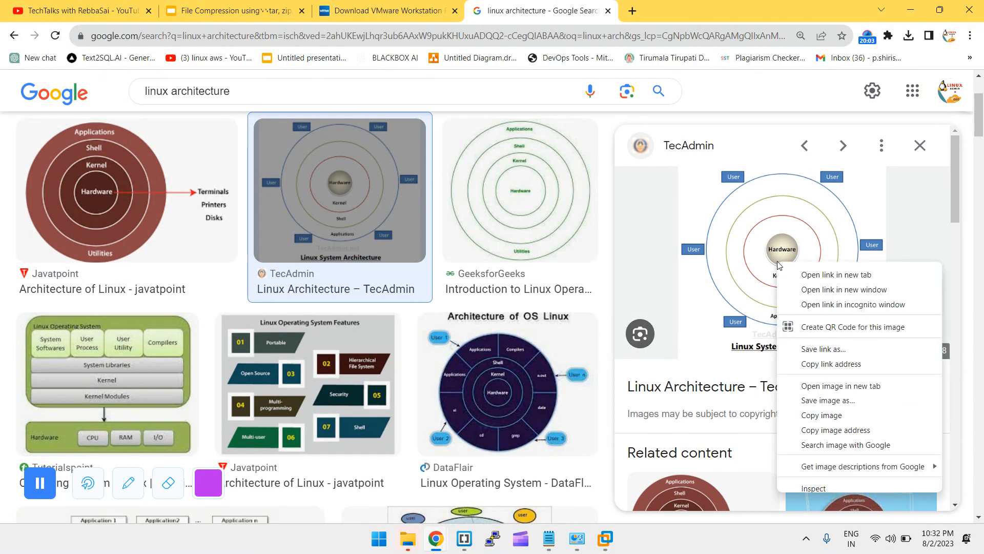
{"action": "left_click", "coordinate": [821, 416]}
Launch Paint with mspaint from the Run prompt
{"action": "key", "text": "super+r"}
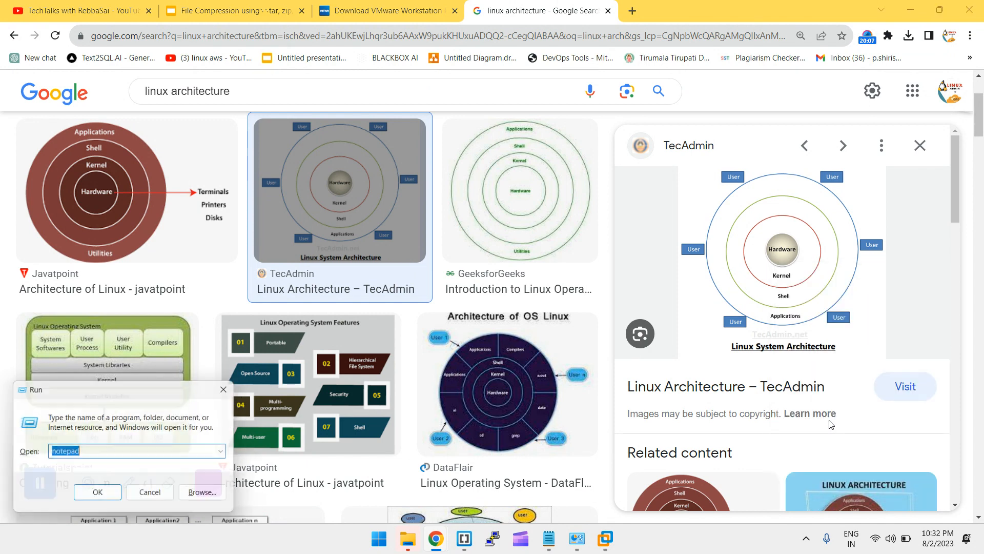
{"action": "type", "text": "mspaint"}
{"action": "key", "text": "Return"}
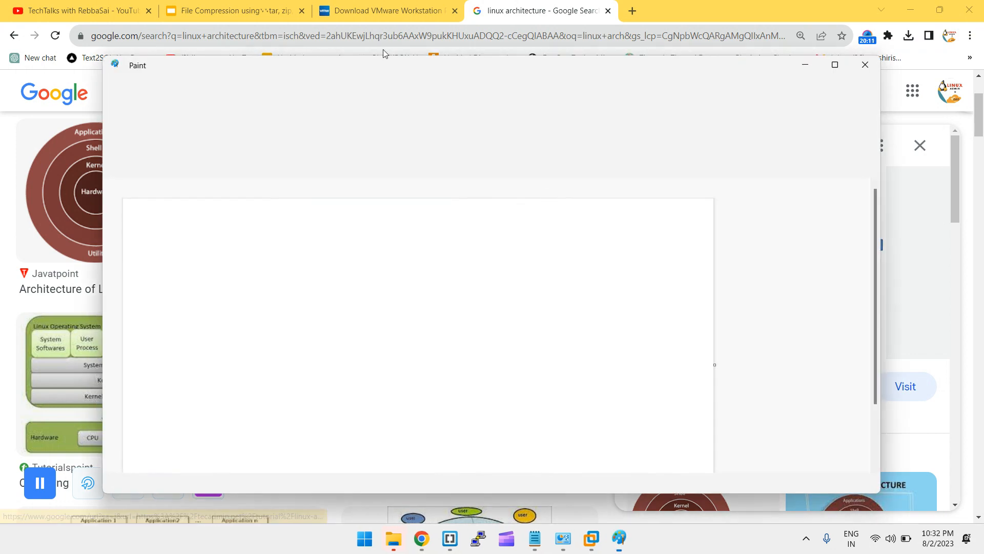
Paste the Linux System Architecture diagram into a maximized Paint window and enlarge it
{"action": "key", "text": "ctrl+v"}
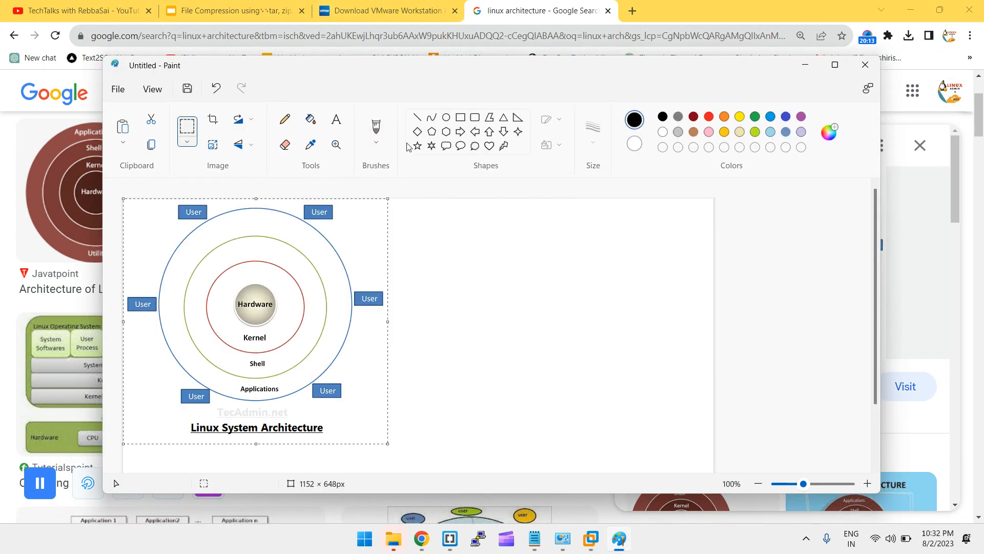
{"action": "double_click", "coordinate": [311, 67]}
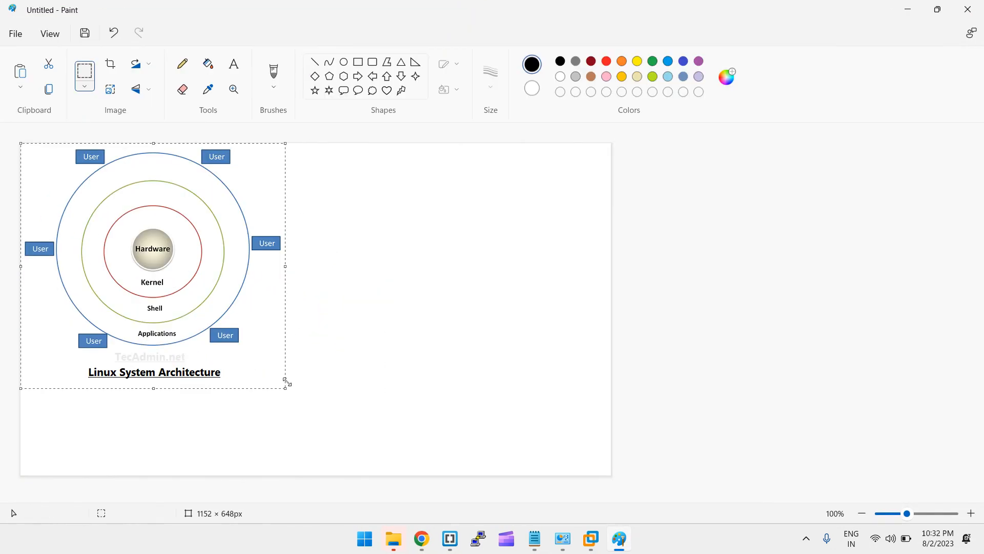
{"action": "left_click_drag", "start_coordinate": [285, 388], "coordinate": [400, 458]}
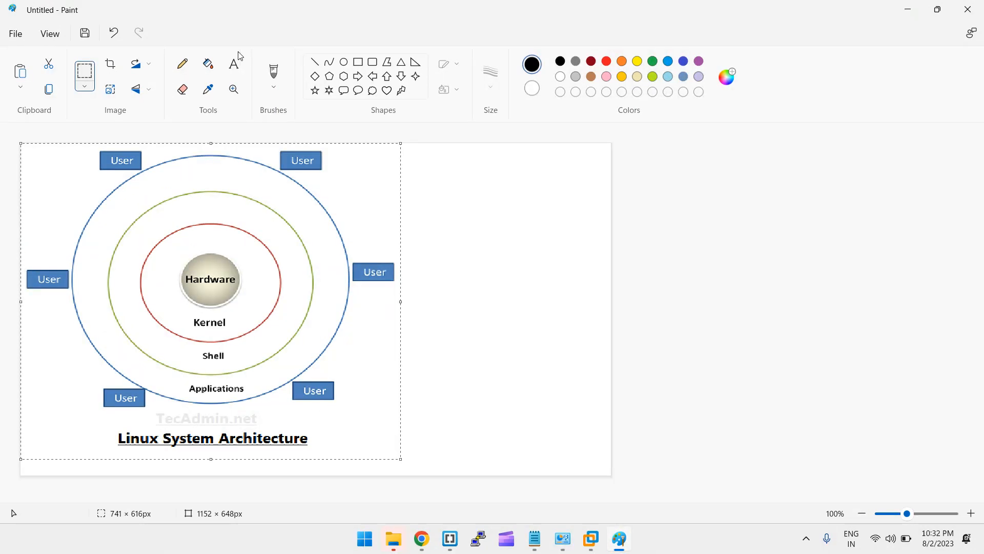
Switch to the Pencil, undo a stray black loop, and set red at 3px thickness
{"action": "left_click", "coordinate": [183, 62]}
{"action": "mouse_move", "coordinate": [183, 278]}
{"action": "left_mouse_down"}
{"action": "mouse_move", "coordinate": [230, 279]}
{"action": "mouse_move", "coordinate": [193, 252]}
{"action": "mouse_move", "coordinate": [197, 285]}
{"action": "left_mouse_up"}
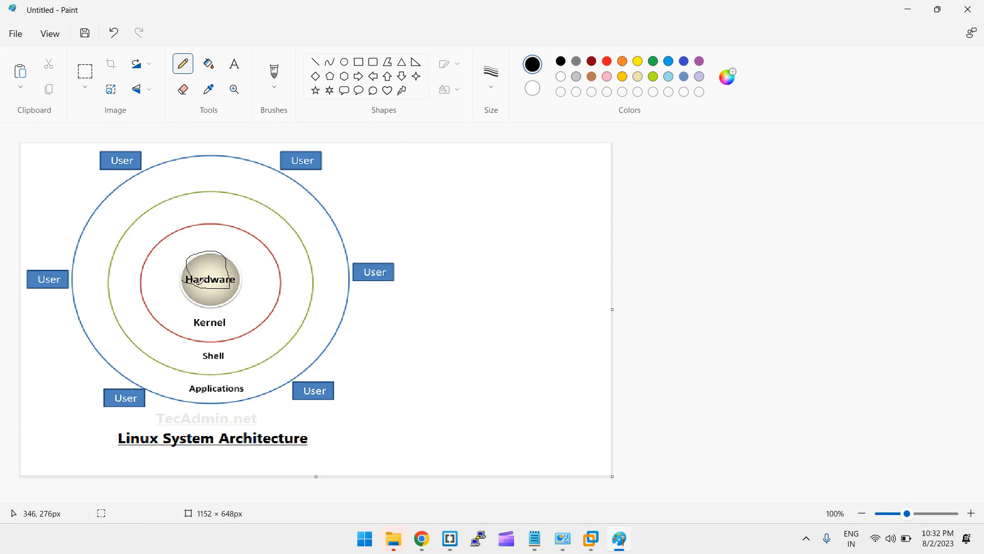
{"action": "key", "text": "ctrl+z"}
{"action": "left_click", "coordinate": [607, 61]}
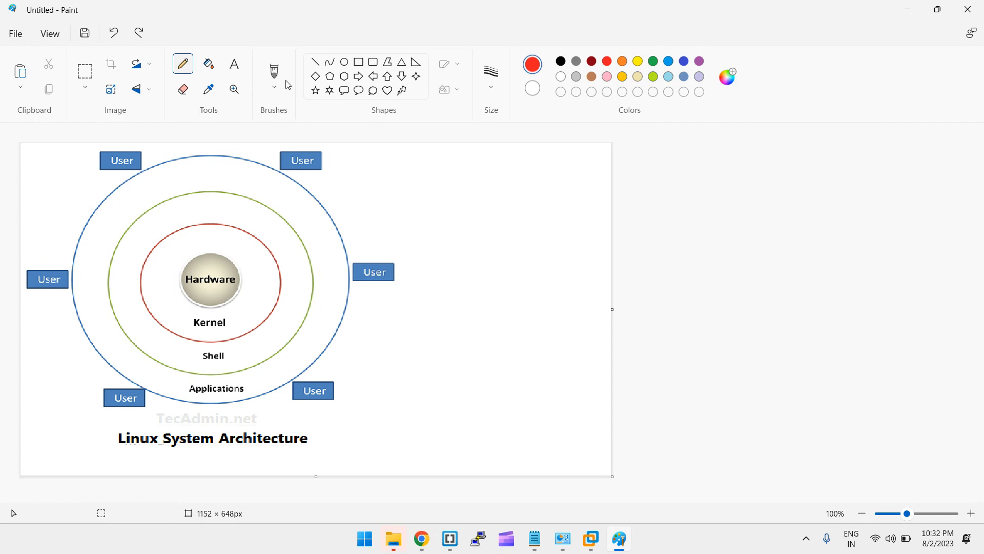
{"action": "left_click", "coordinate": [496, 93]}
{"action": "left_click", "coordinate": [489, 167]}
Circle the Hardware label in red and draw red strokes beside Kernel
{"action": "mouse_move", "coordinate": [241, 264]}
{"action": "left_mouse_down"}
{"action": "mouse_move", "coordinate": [185, 265]}
{"action": "mouse_move", "coordinate": [226, 308]}
{"action": "mouse_move", "coordinate": [242, 259]}
{"action": "mouse_move", "coordinate": [214, 262]}
{"action": "left_mouse_up"}
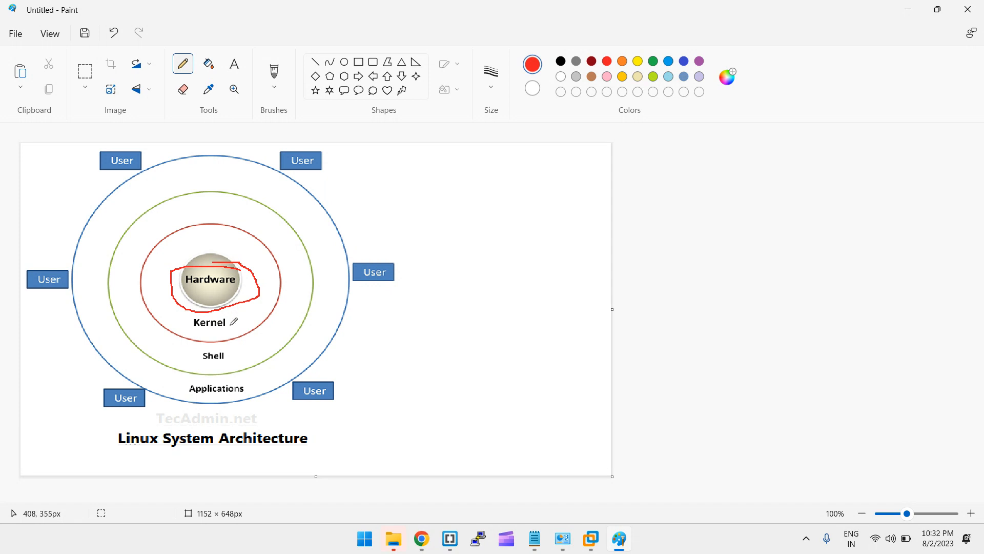
{"action": "left_click_drag", "start_coordinate": [229, 325], "coordinate": [288, 284]}
{"action": "mouse_move", "coordinate": [229, 321]}
{"action": "left_mouse_down"}
{"action": "mouse_move", "coordinate": [268, 321]}
{"action": "mouse_move", "coordinate": [309, 280]}
{"action": "left_mouse_up"}
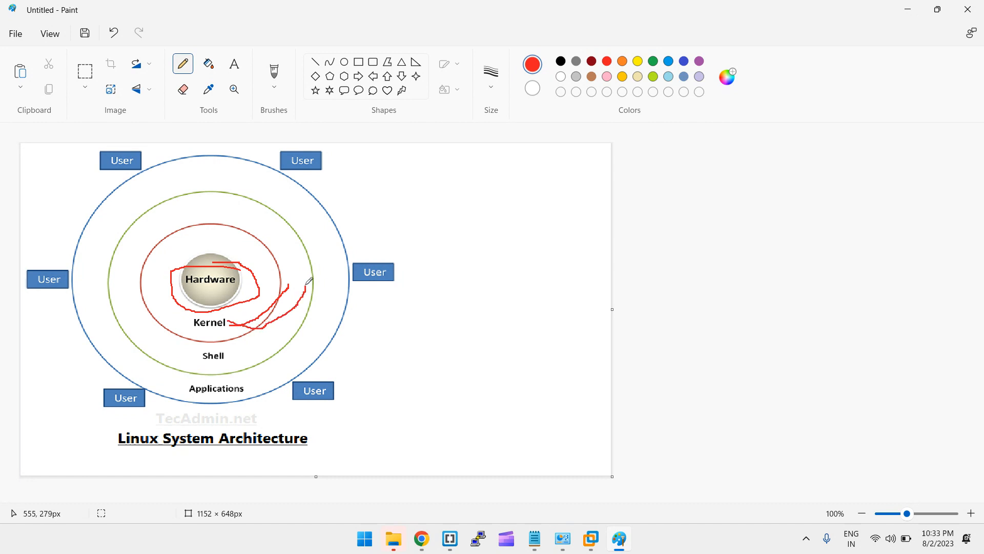